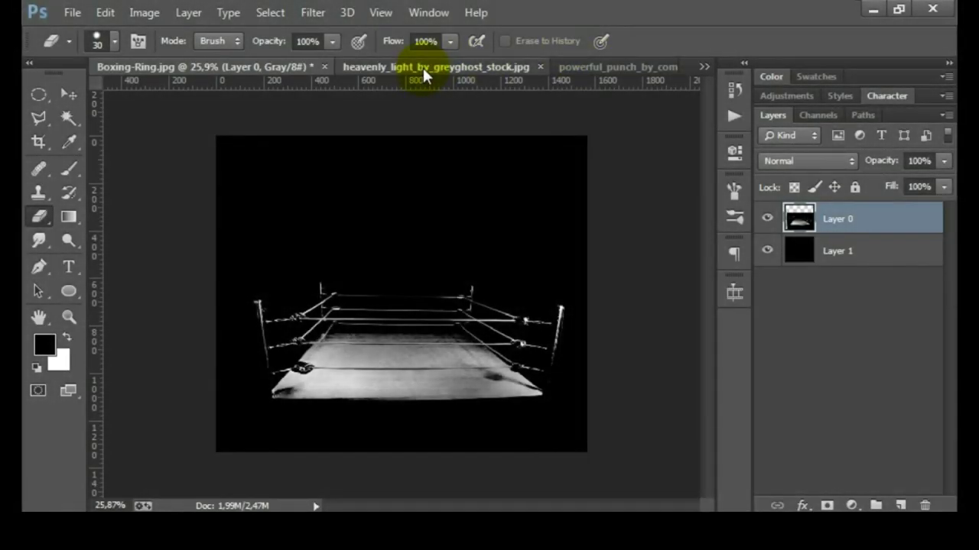
Step: Make the heavenly_light_by_greyghost_stock.jpg light-beam image the active document
left_click(419, 70)
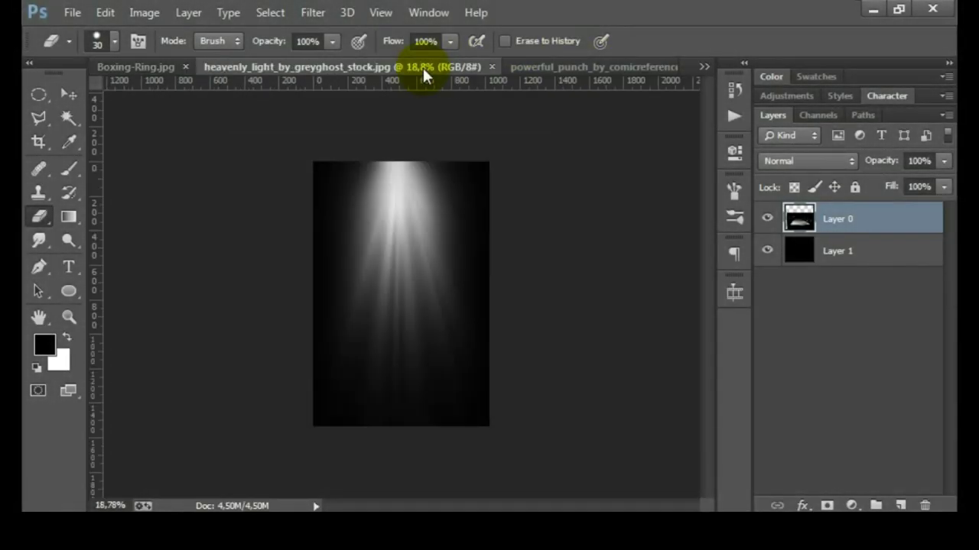
Step: Paste the light rays into the boxing ring image as a Screen-blended layer
key("ctrl+a")
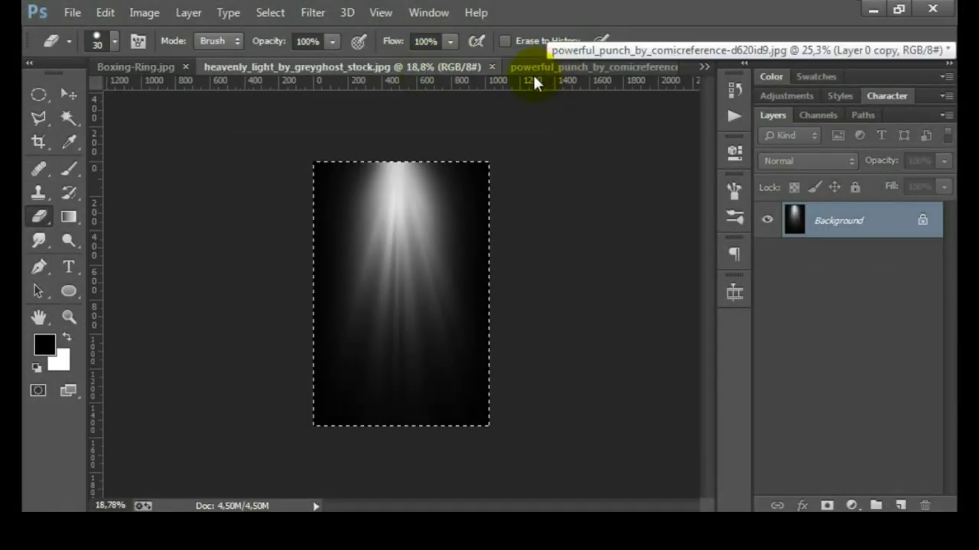
left_click(492, 67)
key("ctrl+v")
left_click(800, 160)
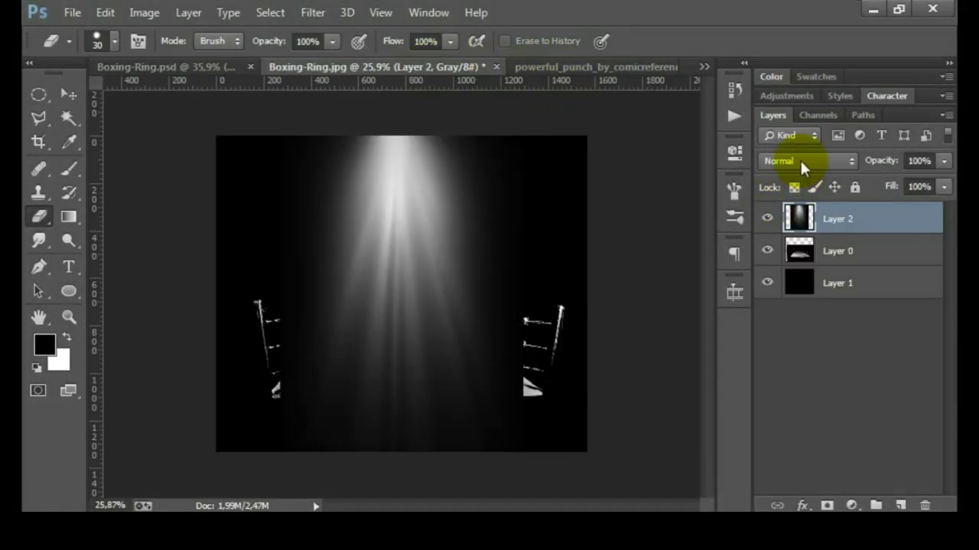
left_click(778, 157)
Step: Scale the light layer to about 81%, move it over the ring, and set 76% opacity
key("ctrl+t")
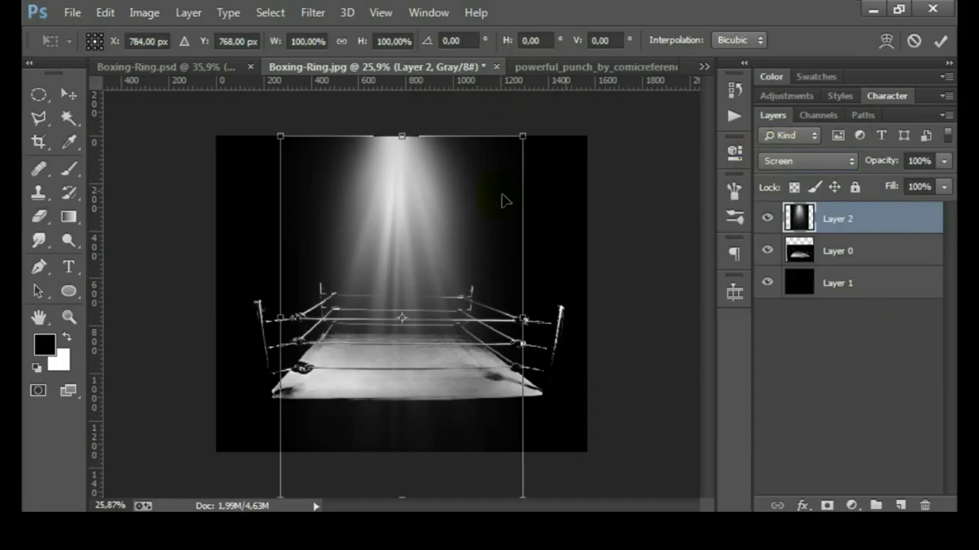
left_click_drag(512, 142, 474, 204)
left_click_drag(416, 272, 442, 198)
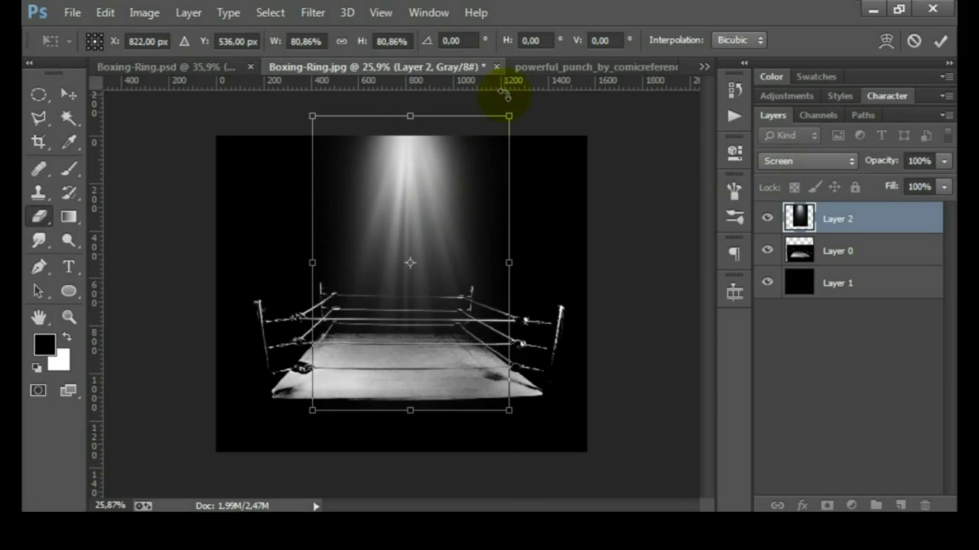
key("Return")
key("e")
left_click_drag(887, 163, 863, 171)
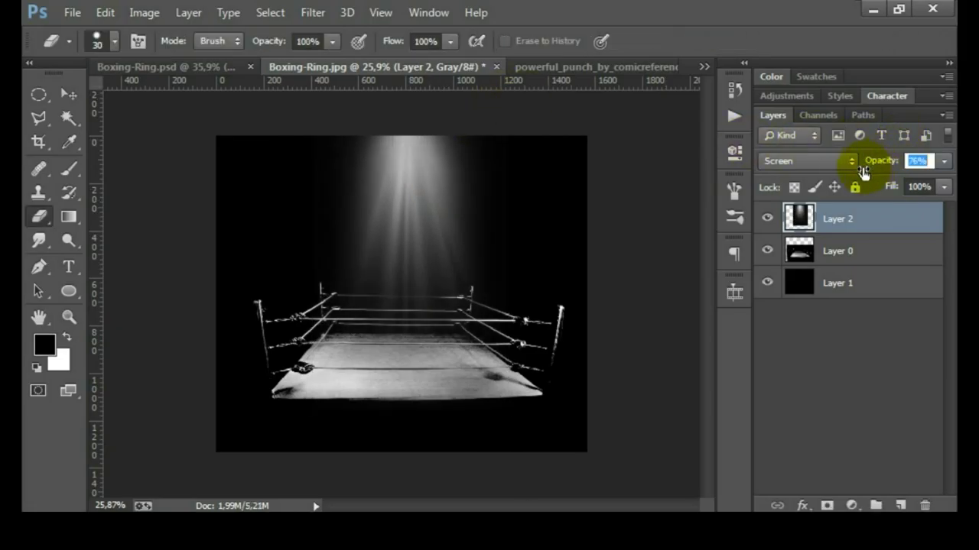
left_click(409, 190)
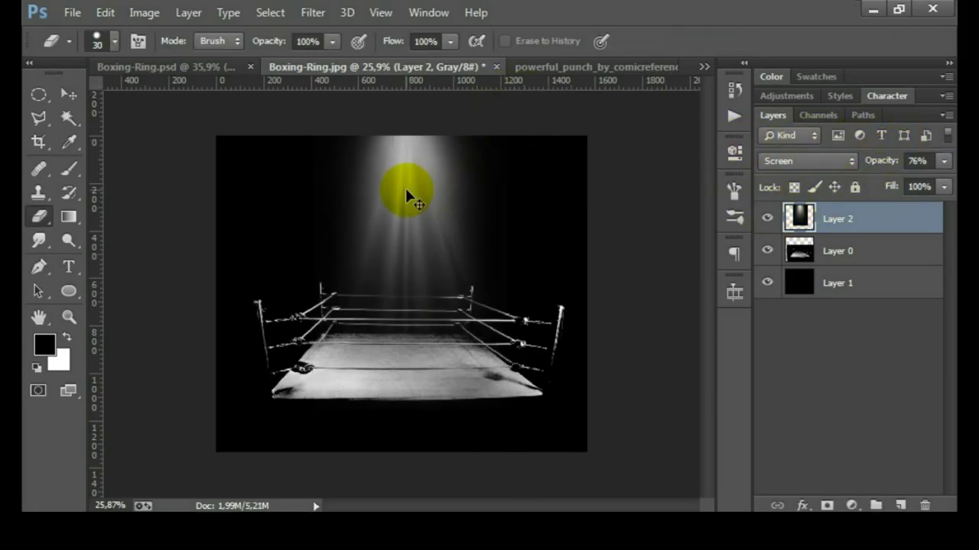
Step: Enlarge the light layer to about 119% and lower it above the ring
key("ctrl+t")
left_click_drag(516, 115, 542, 76)
left_click_drag(461, 249, 460, 264)
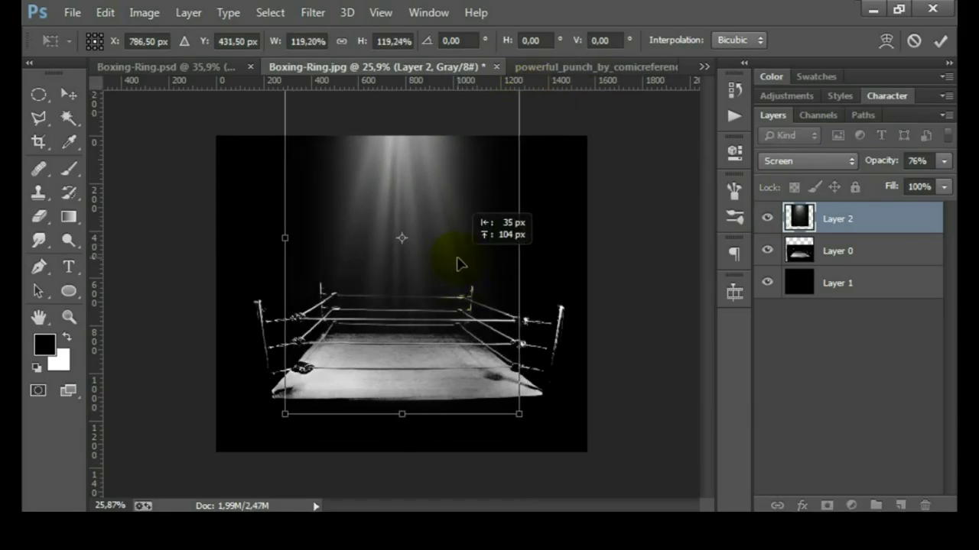
key("Return")
Step: Load the boxer's cut-out selection and drag him onto the ring image
key("e")
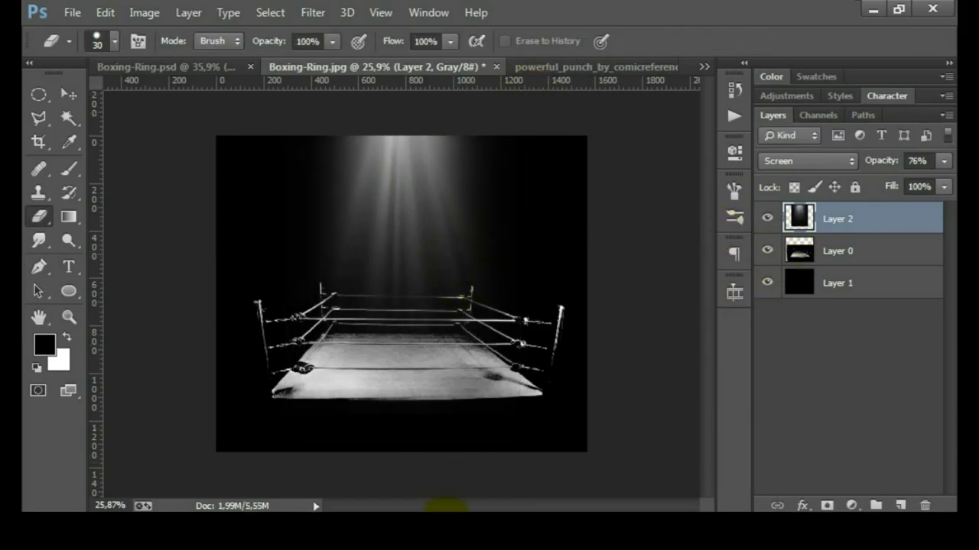
key("v")
left_click(572, 65)
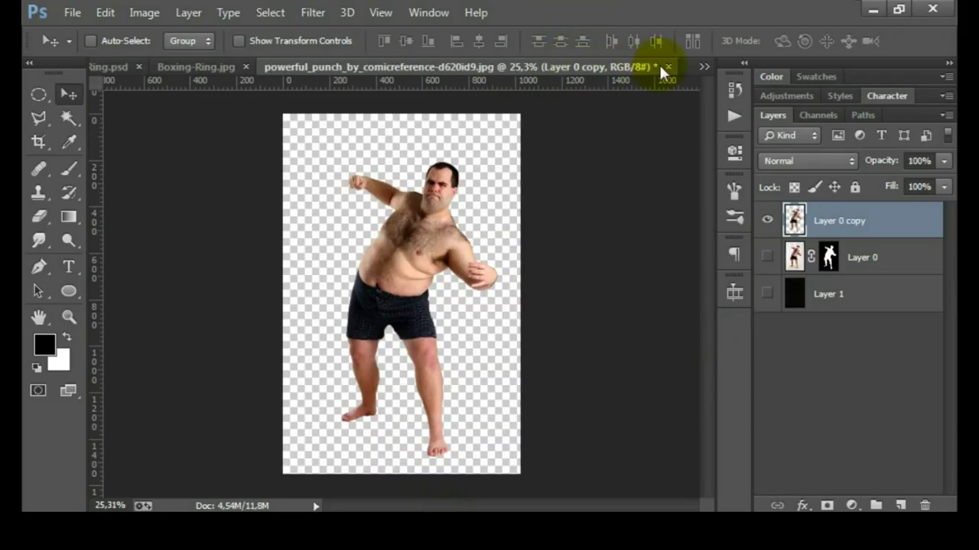
left_click(795, 224, "ctrl")
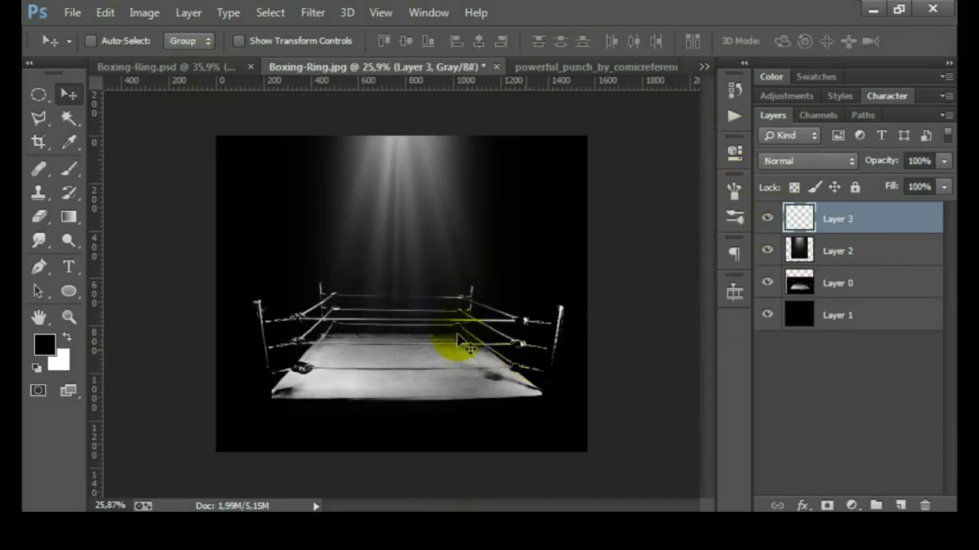
left_click_drag(197, 65, 419, 313)
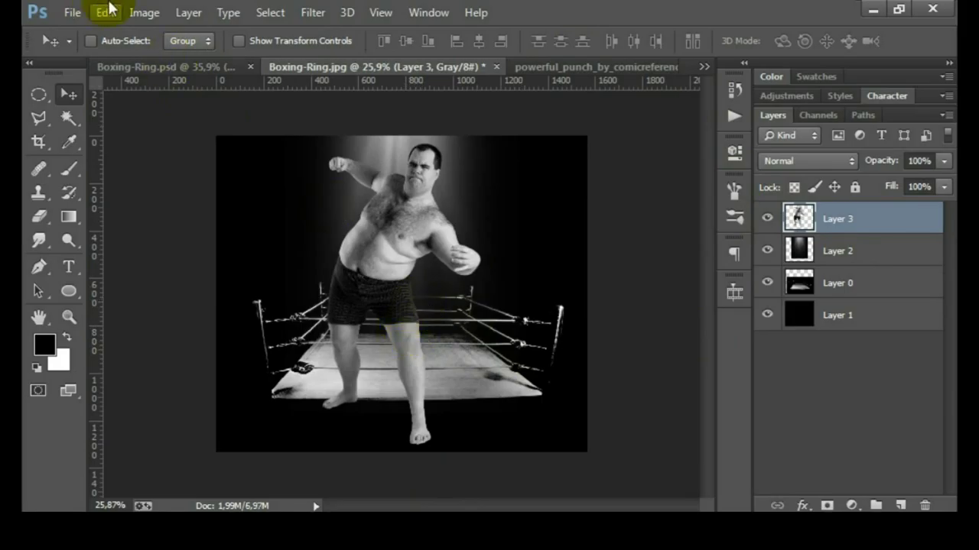
Step: Undo the merge, delete the grey boxer layer, and switch the ring image to RGB mode
left_click(144, 12)
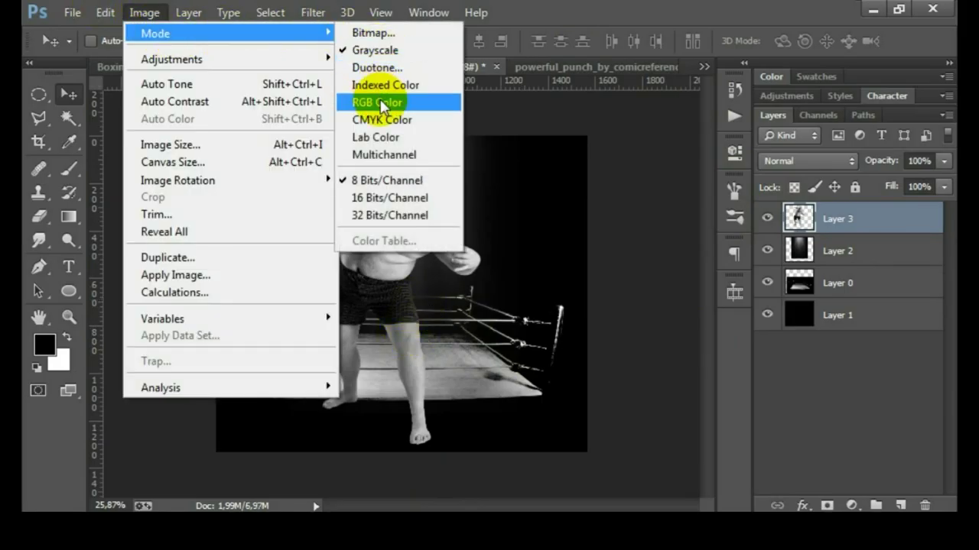
left_click(391, 110)
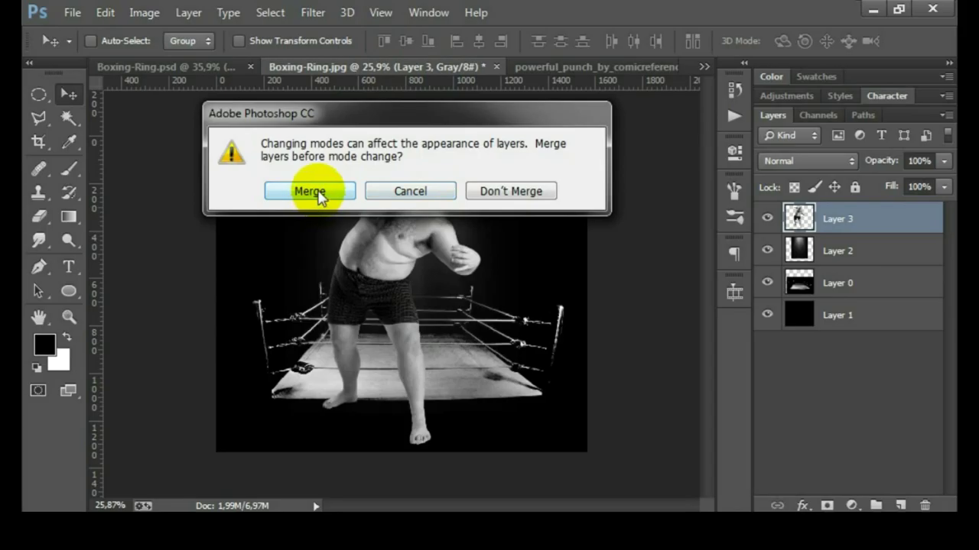
left_click(320, 197)
key("ctrl+z")
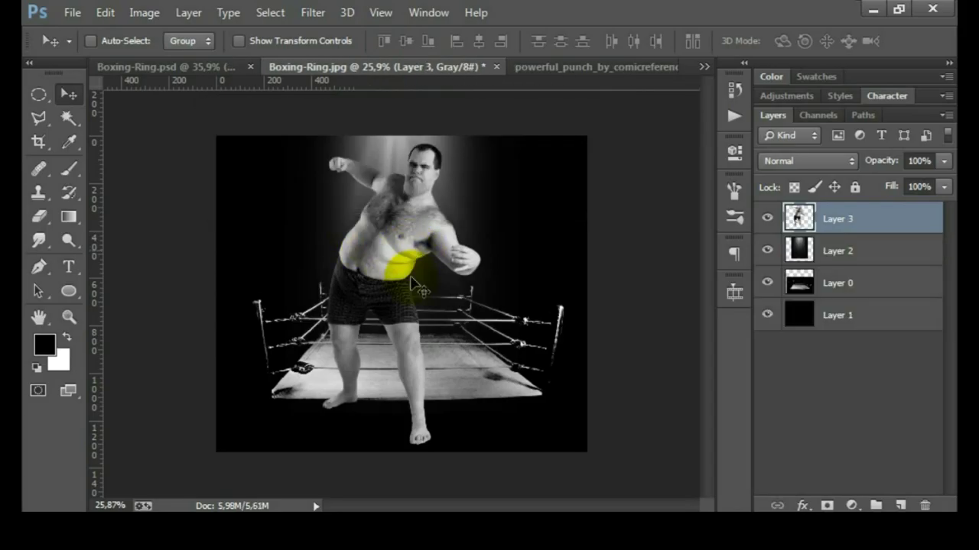
left_click(767, 219)
key("Delete")
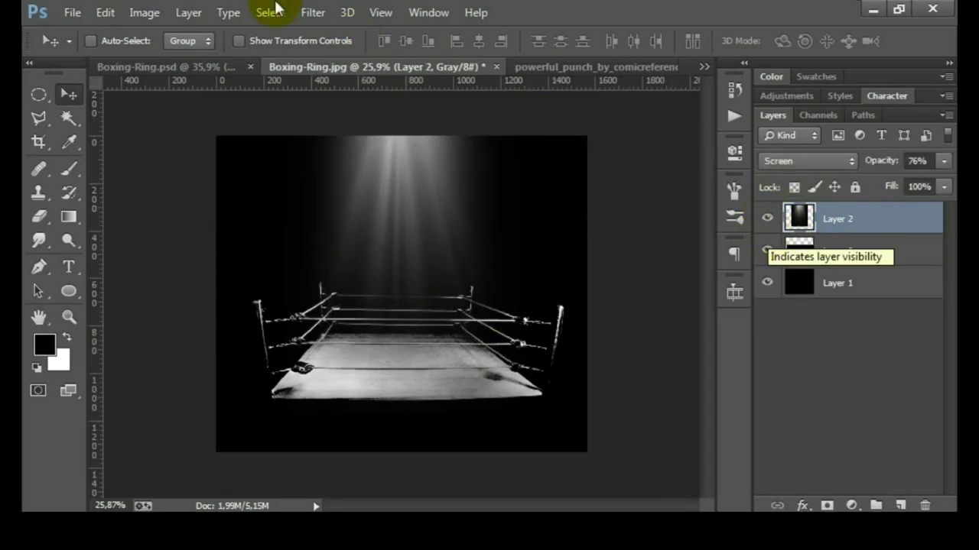
left_click(182, 14)
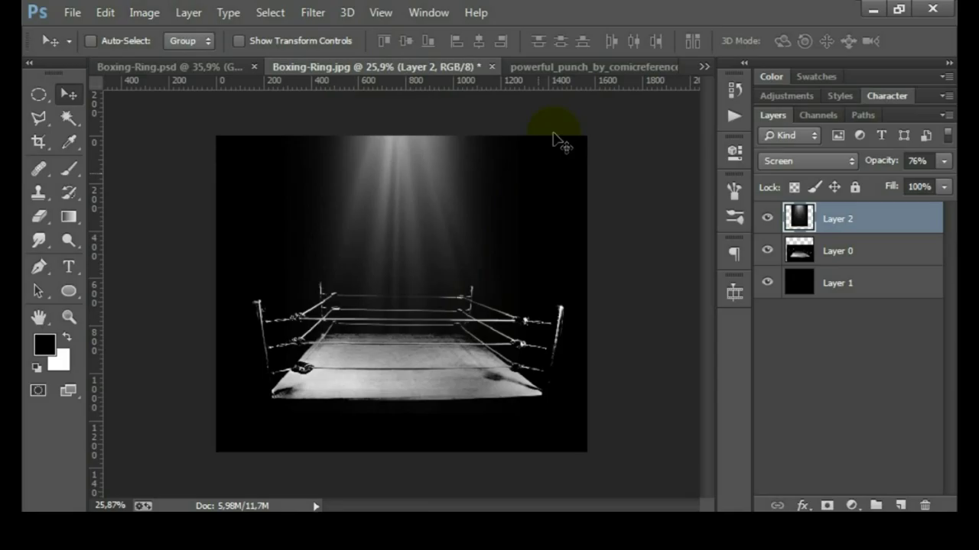
Step: Drag the boxer from the punch photo into the ring again in full colour
left_click(576, 65)
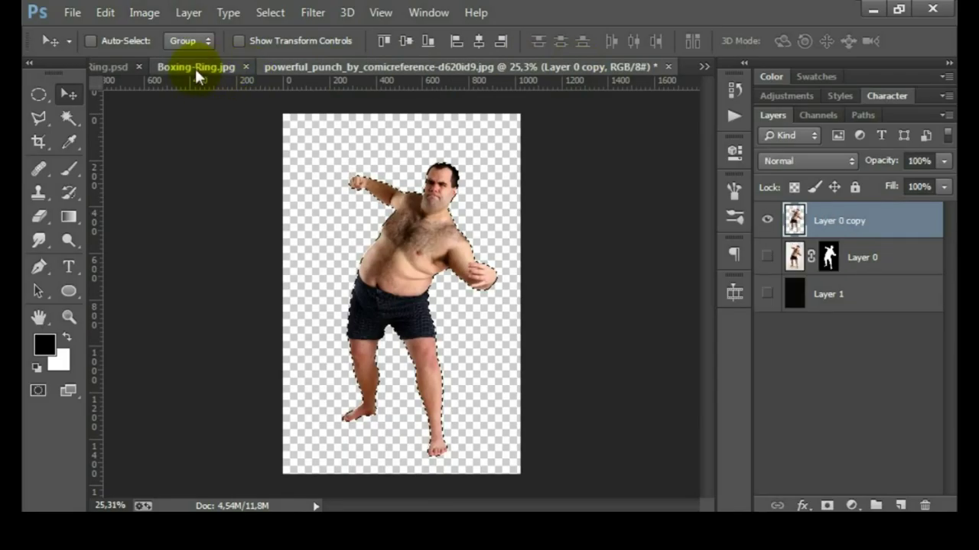
left_click(194, 66)
left_click_drag(235, 207, 349, 310)
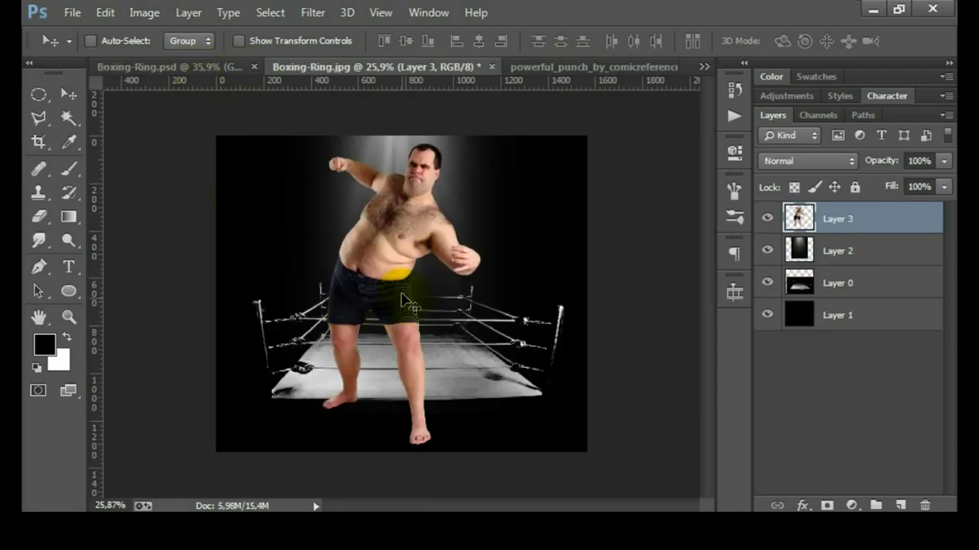
Step: Scale the boxer down to about 59% and position him in the ring centre
key("ctrl+t")
left_click_drag(485, 135, 437, 212)
left_click_drag(430, 255, 448, 229)
left_click_drag(483, 163, 445, 210)
left_click_drag(425, 273, 426, 279)
key("Return")
scroll(451, 310, "up", 1)
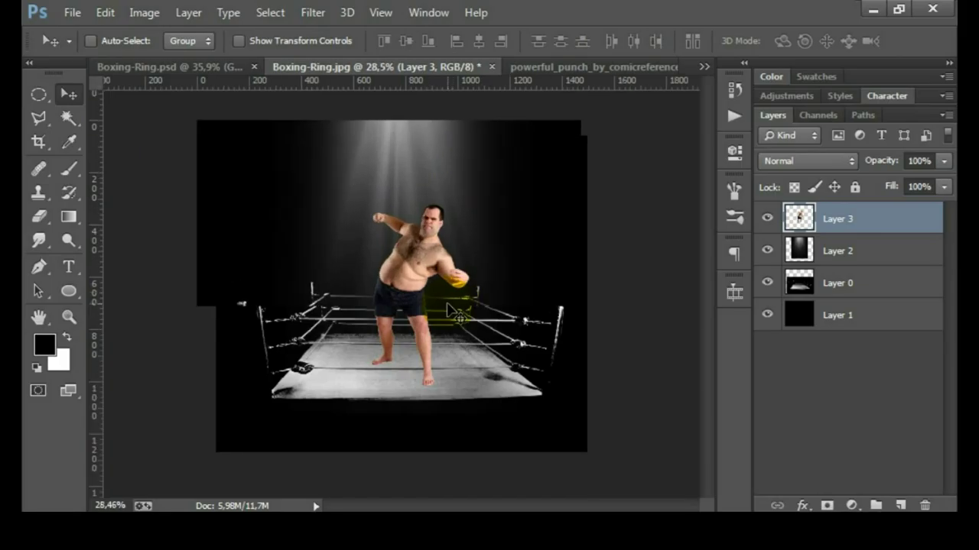
scroll(451, 310, "up", 1)
scroll(448, 307, "up", 1)
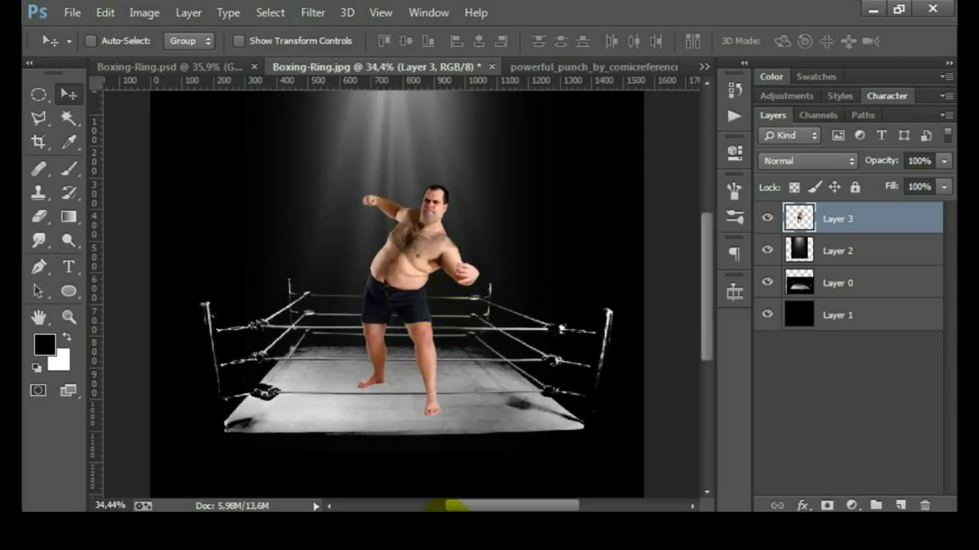
scroll(470, 336, "down", 1)
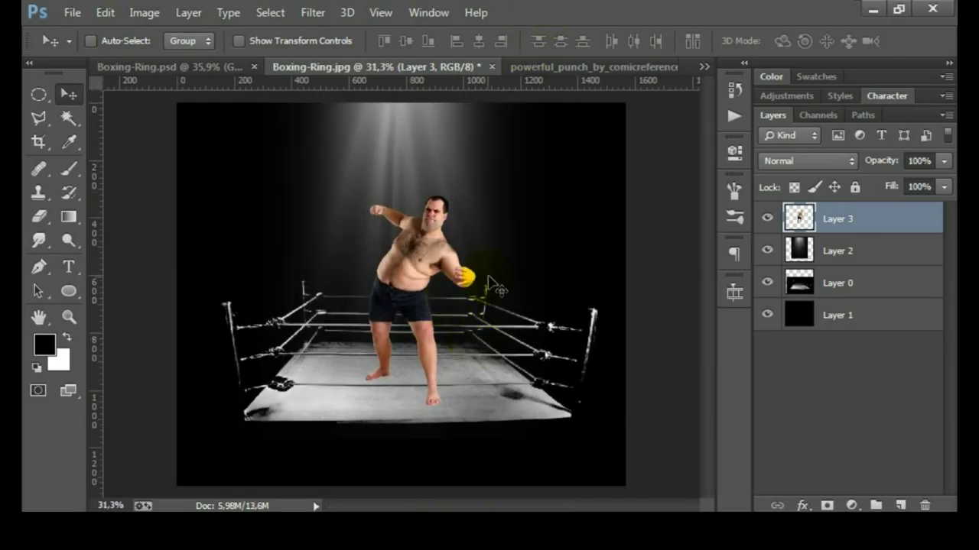
Step: Shrink the boxer slightly to about 97% and add a white layer mask to his layer
key("ctrl+t")
left_click_drag(471, 192, 474, 192)
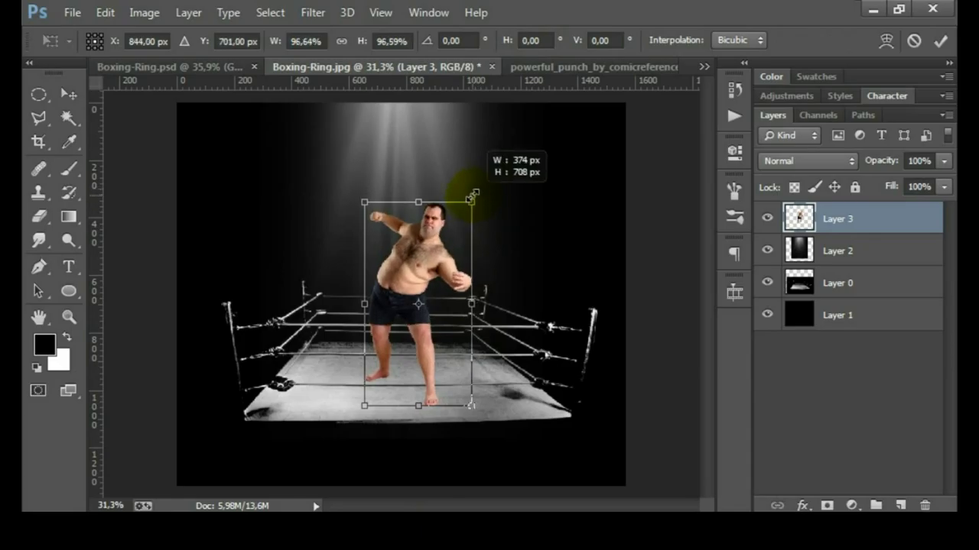
key("Return")
scroll(433, 280, "up", 1)
scroll(434, 280, "up", 1)
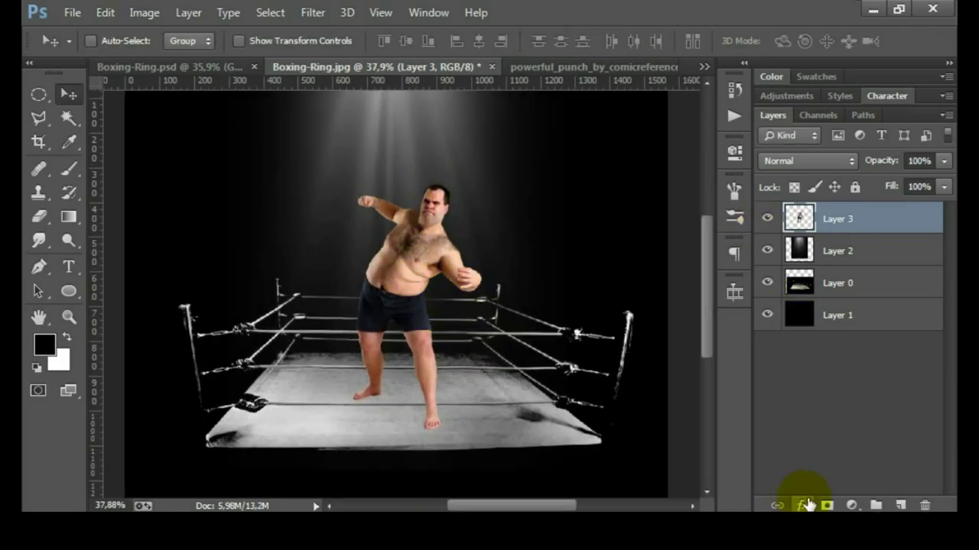
left_click(827, 505)
Step: Set up a small brush at 100% opacity and zoom in on the boxer's legs
key("b")
scroll(415, 405, "up", 2)
right_click(459, 400)
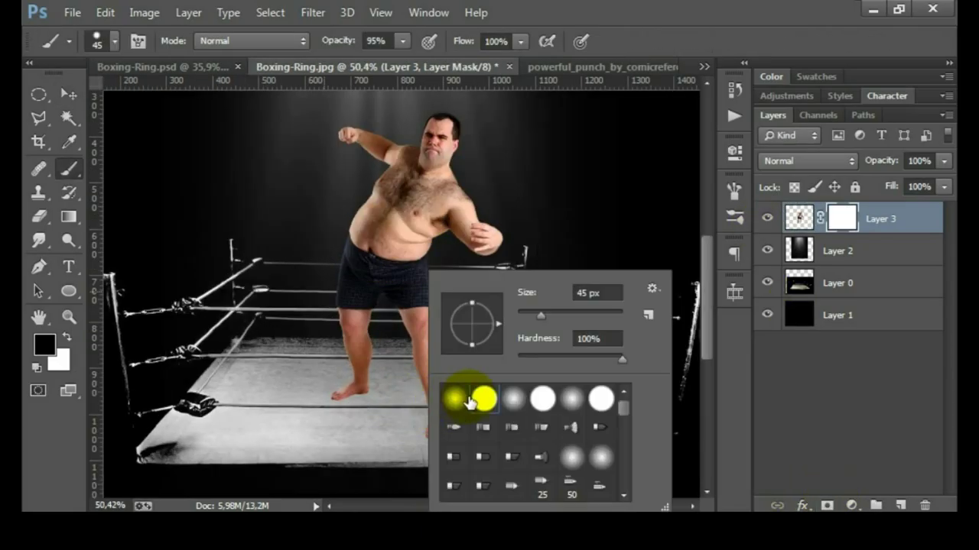
left_click_drag(333, 46, 415, 360)
scroll(405, 372, "up", 1)
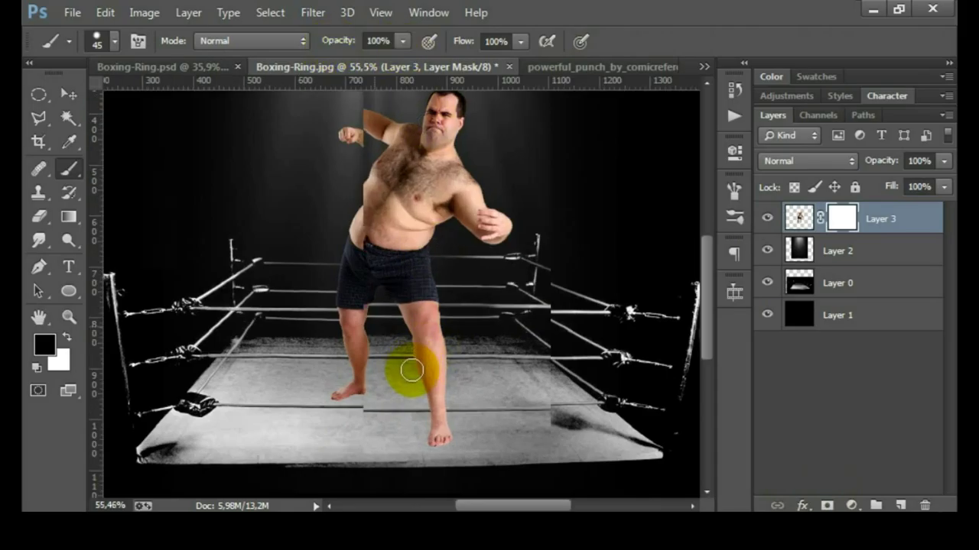
scroll(436, 410, "up", 2)
scroll(440, 370, "up", 1)
scroll(438, 369, "up", 2)
key("bracketleft")
key("bracketleft")
key("bracketleft")
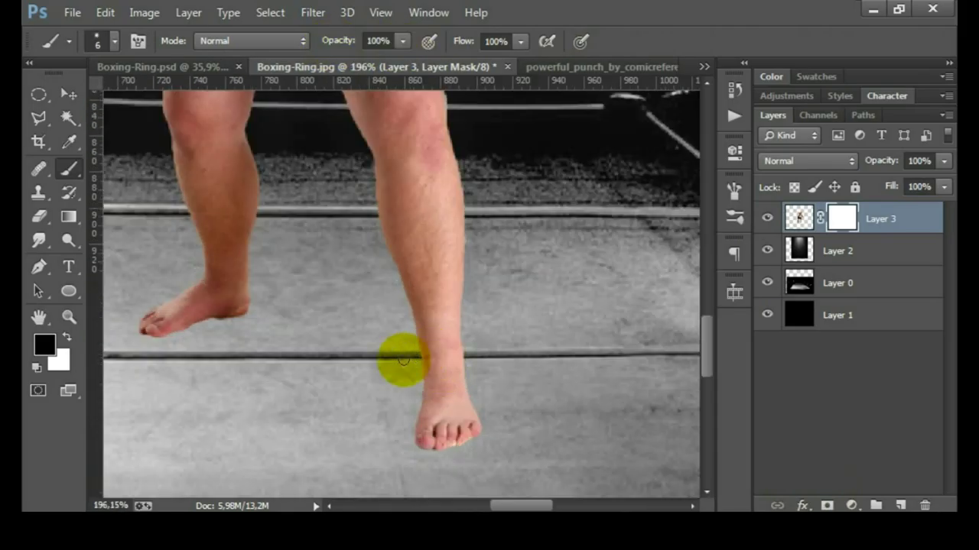
scroll(410, 360, "up", 1)
scroll(412, 358, "up", 1)
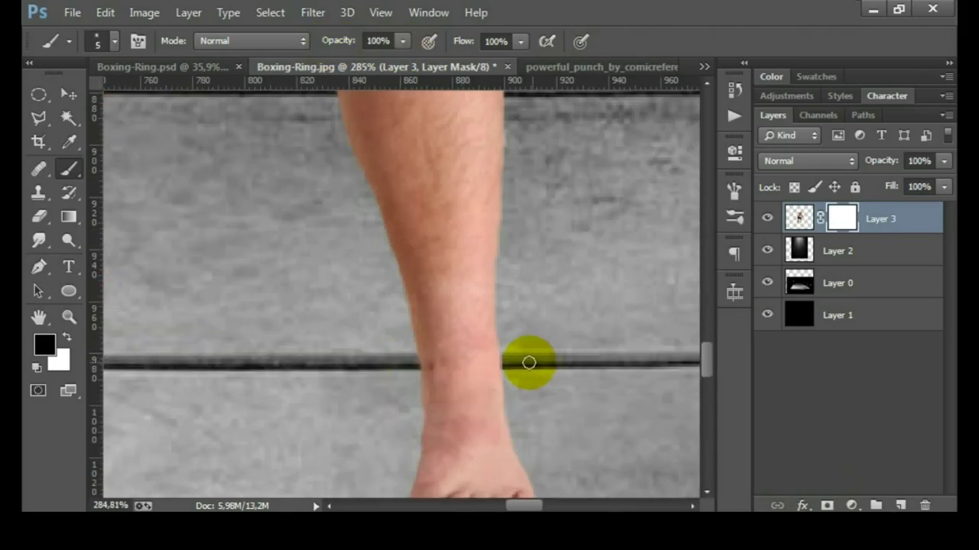
scroll(476, 371, "down", 1)
scroll(380, 210, "down", 1)
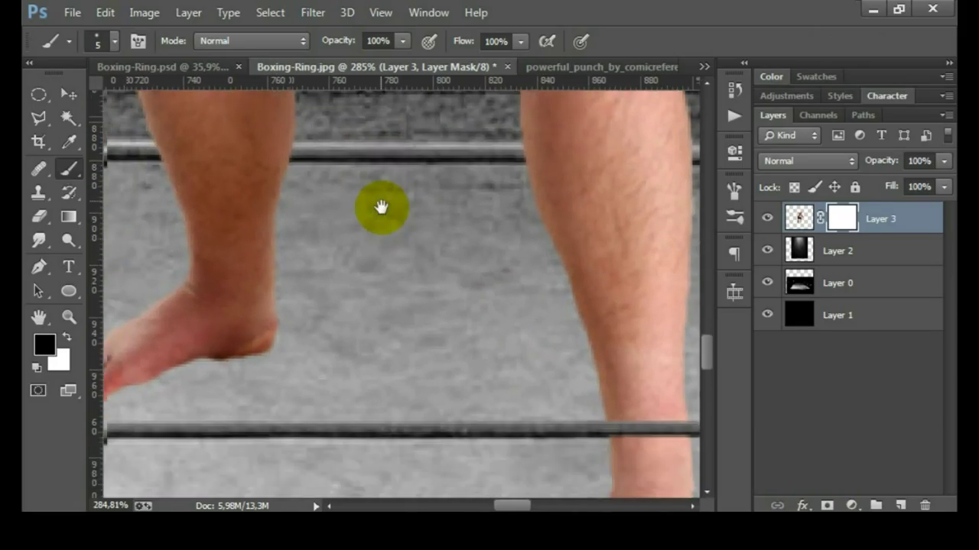
scroll(459, 269, "down", 1)
scroll(509, 236, "up", 2)
scroll(505, 390, "down", 2)
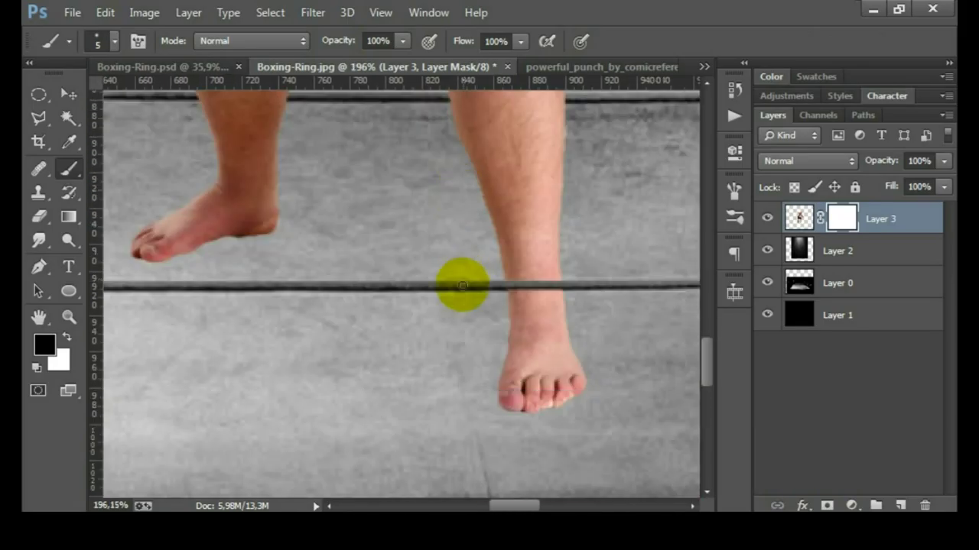
scroll(450, 400, "down", 1)
scroll(452, 367, "down", 1)
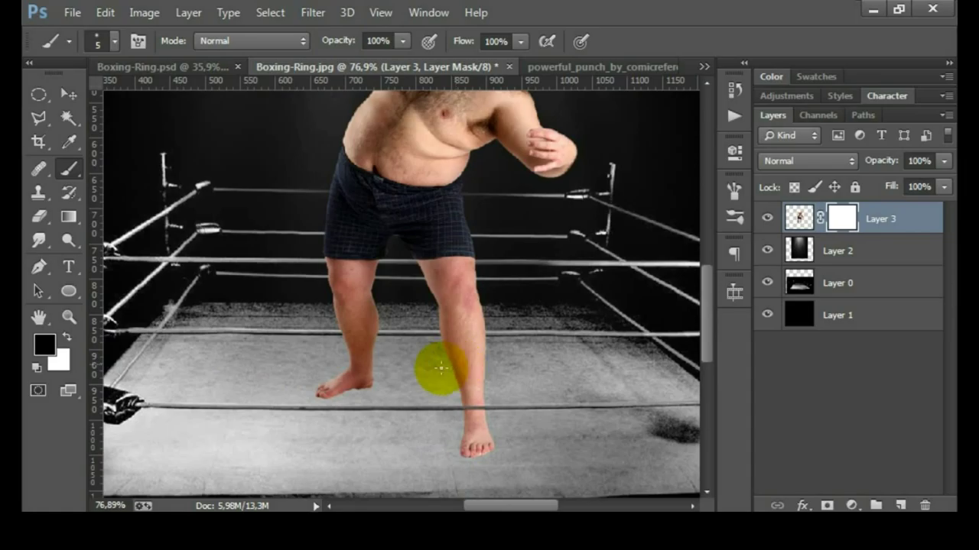
scroll(501, 339, "up", 5)
scroll(509, 343, "up", 1)
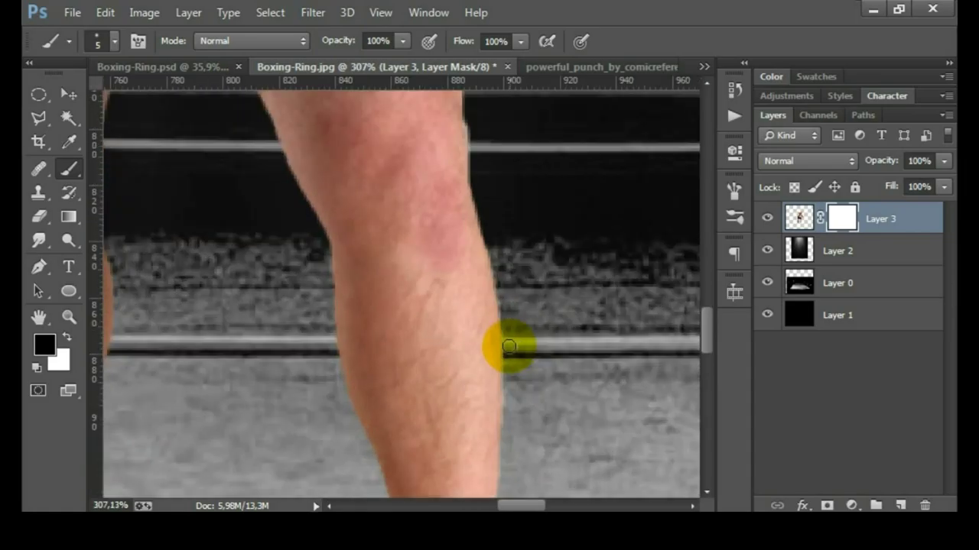
Step: Paint on the mask so the lower rope crosses in front of both legs
left_click_drag(309, 350, 493, 358)
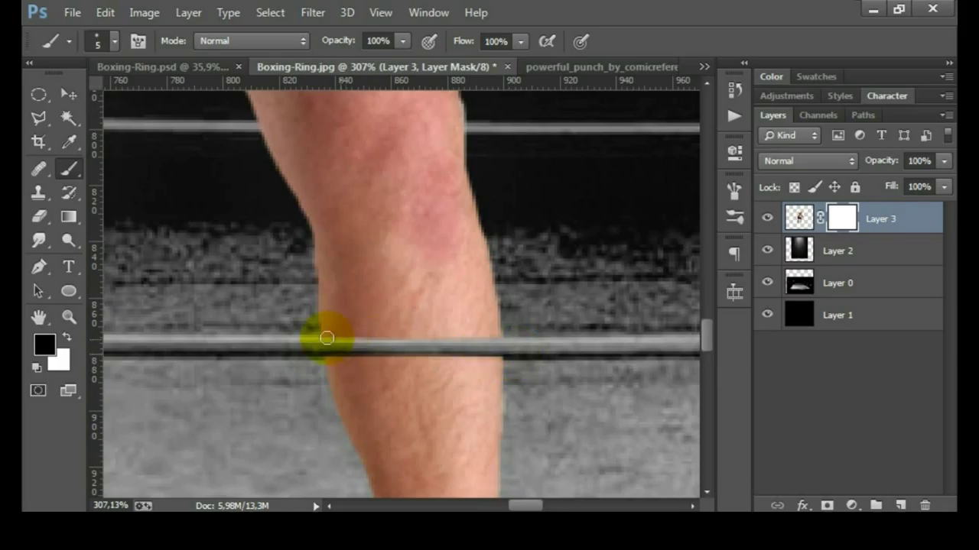
scroll(413, 359, "left", 2)
scroll(452, 367, "left", 5)
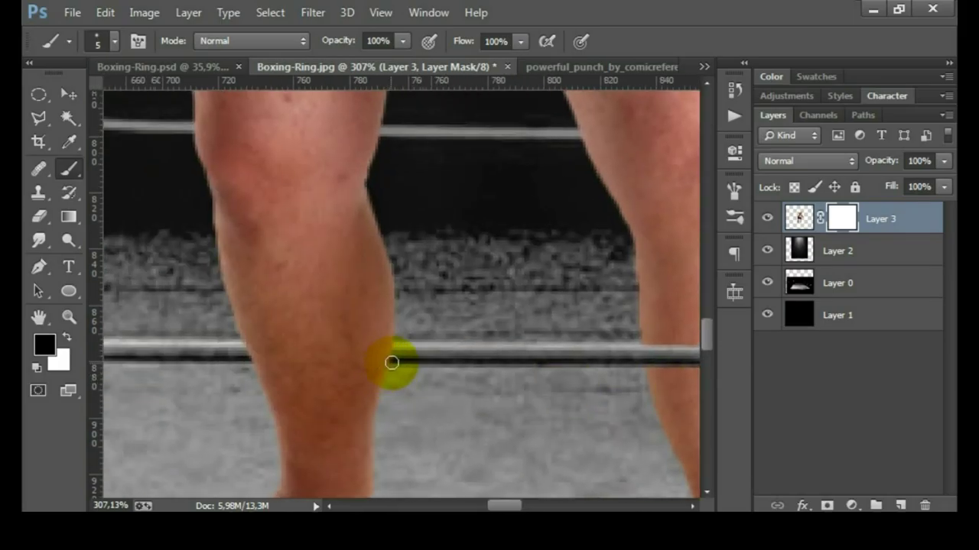
left_click_drag(400, 352, 231, 350)
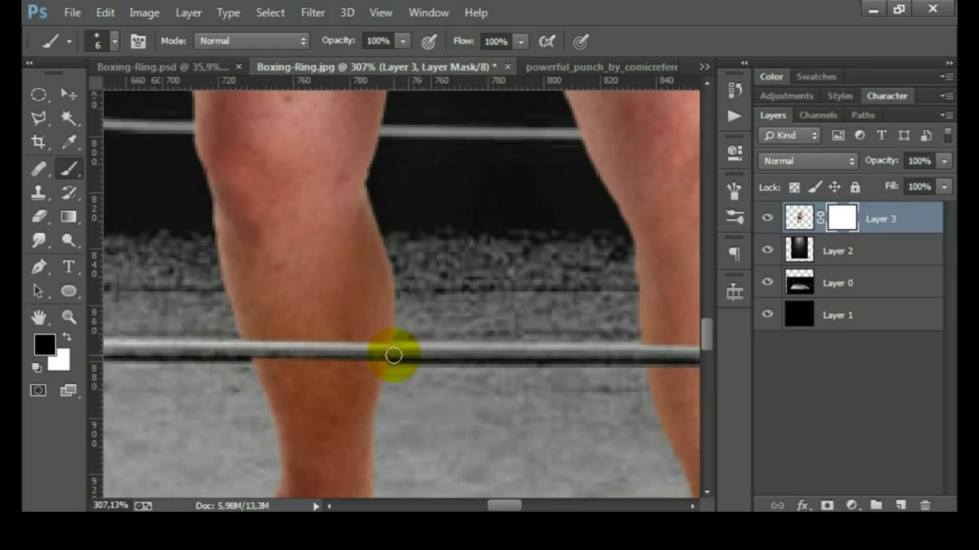
left_click_drag(395, 355, 420, 348)
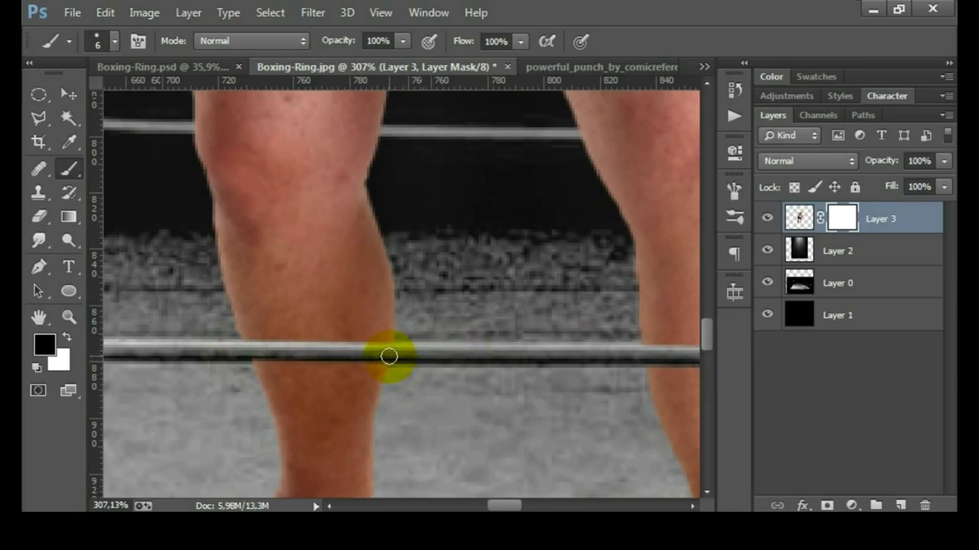
scroll(411, 332, "down", 10)
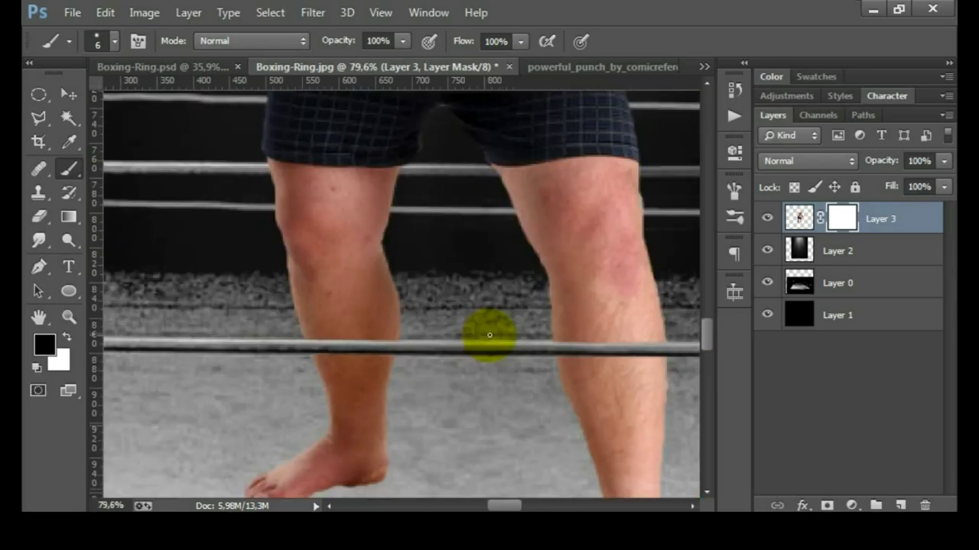
left_click_drag(530, 300, 402, 346)
right_click(890, 222)
Step: Convert the boxer layer to a smart object, duplicate it, and rasterize the copy
left_click(580, 200)
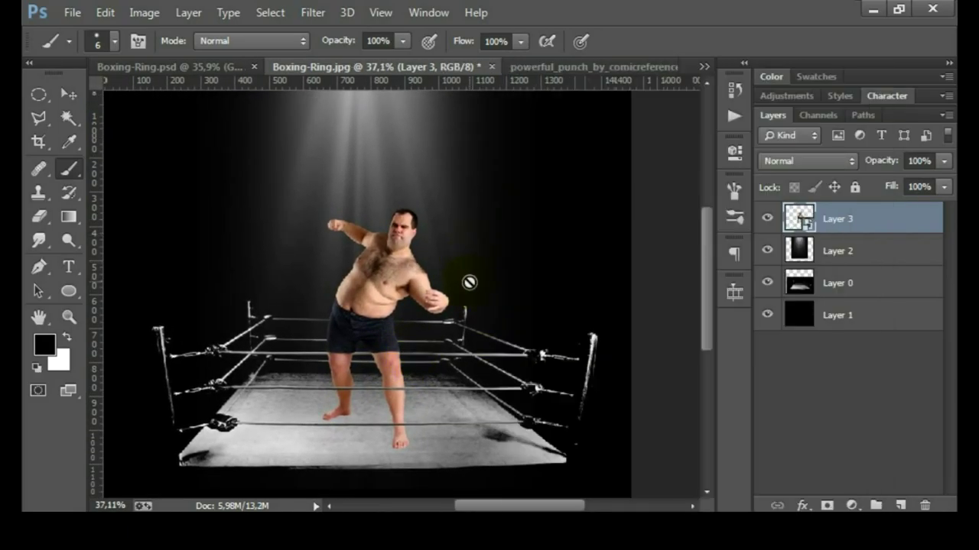
key("ctrl+j")
left_click(767, 251)
right_click(891, 218)
left_click(881, 224)
right_click(882, 223)
left_click(545, 252)
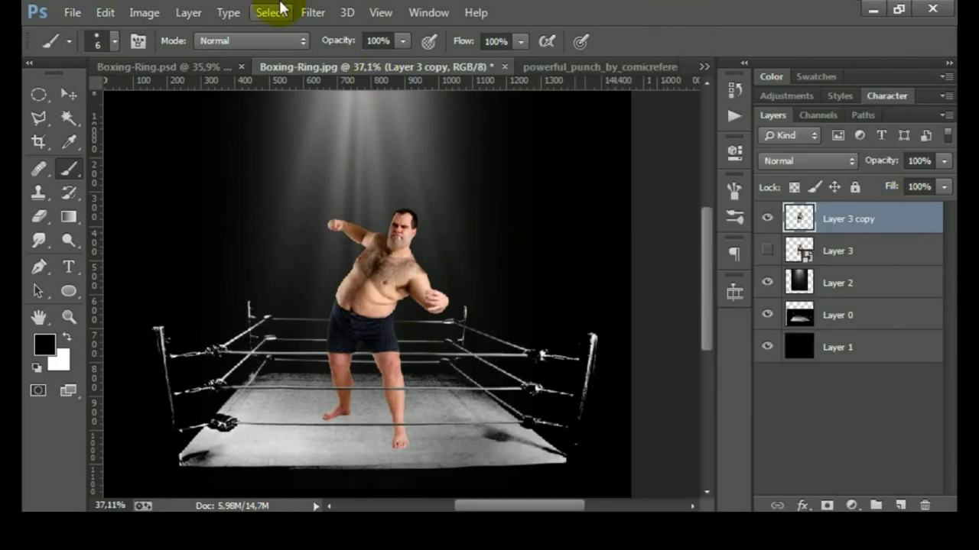
Step: Apply Topaz Detail's Overall Detail Medium I preset to the rasterized boxer copy
left_click(314, 13)
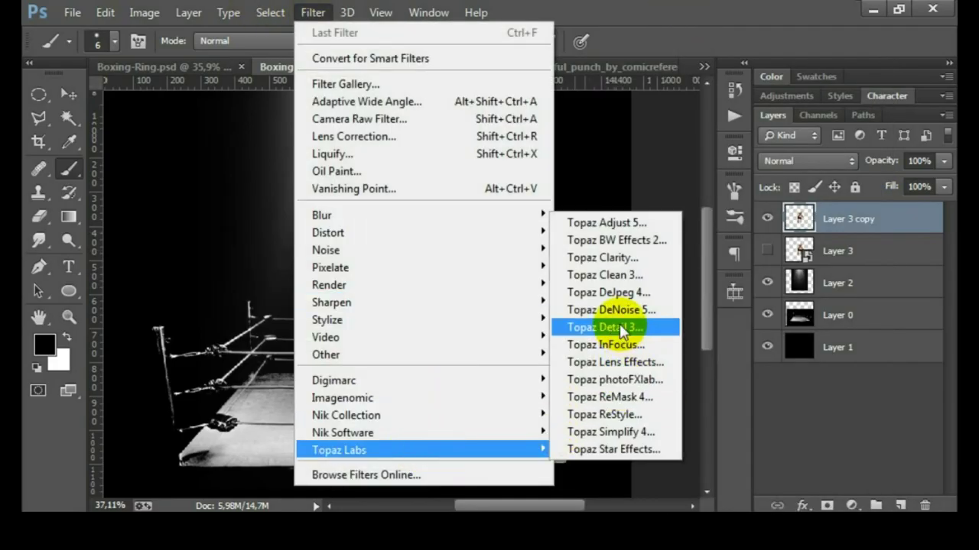
left_click(620, 326)
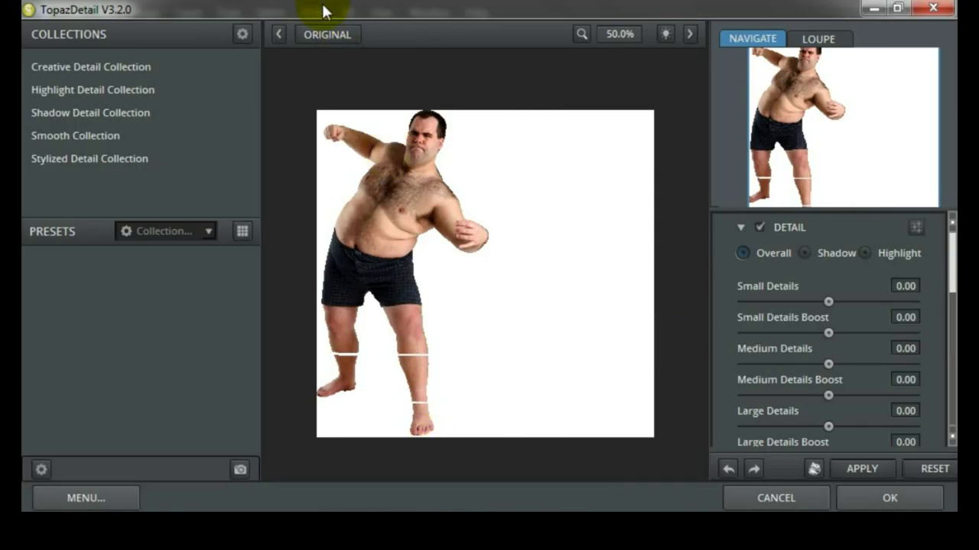
left_click(140, 69)
left_click(163, 298)
left_click(872, 505)
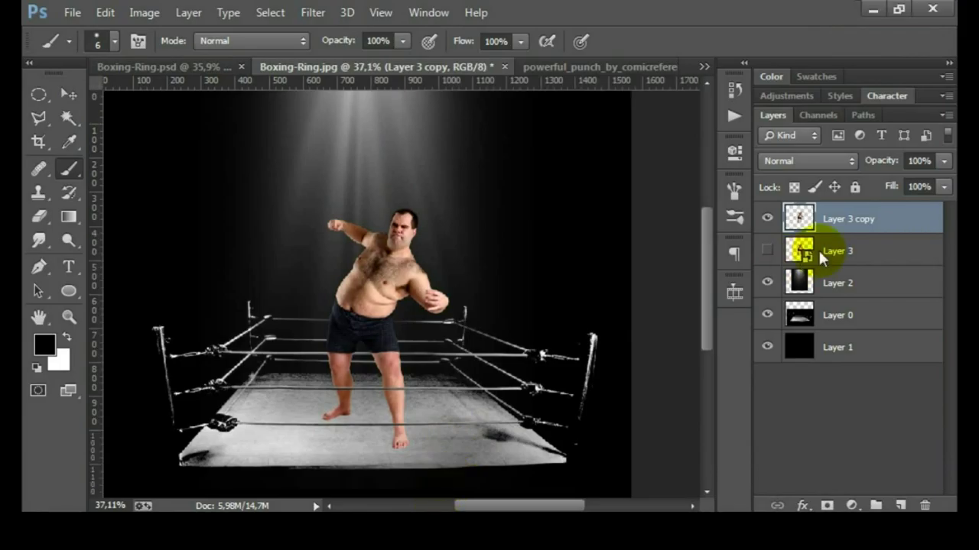
Step: Compare the detailed copy against the original, then duplicate the detailed copy
left_click(856, 260)
left_click(767, 250)
left_click(767, 219)
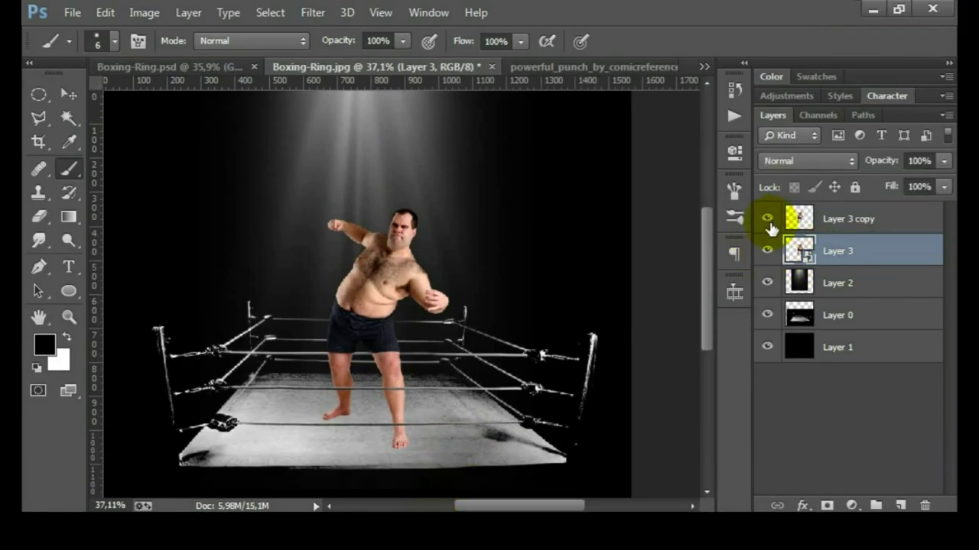
left_click(767, 250)
left_click(830, 222)
key("ctrl+j")
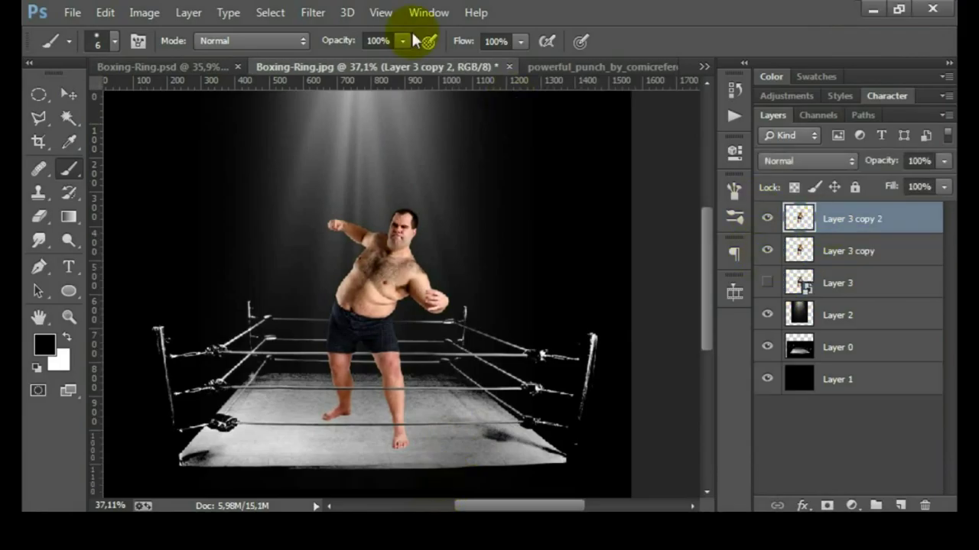
Step: Apply Topaz Clean 3's Crisp Style preset to the top boxer copy
left_click(308, 20)
mouse_move(339, 450)
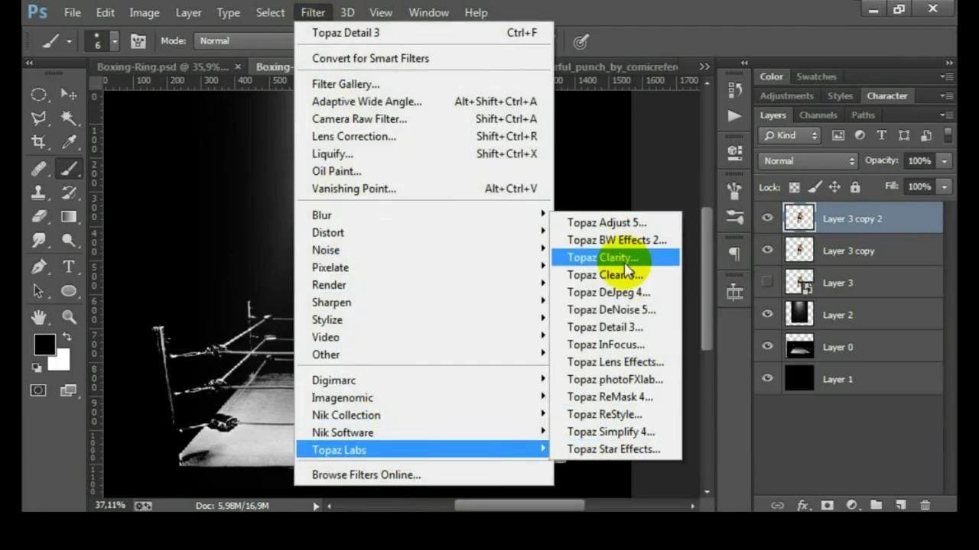
left_click(608, 274)
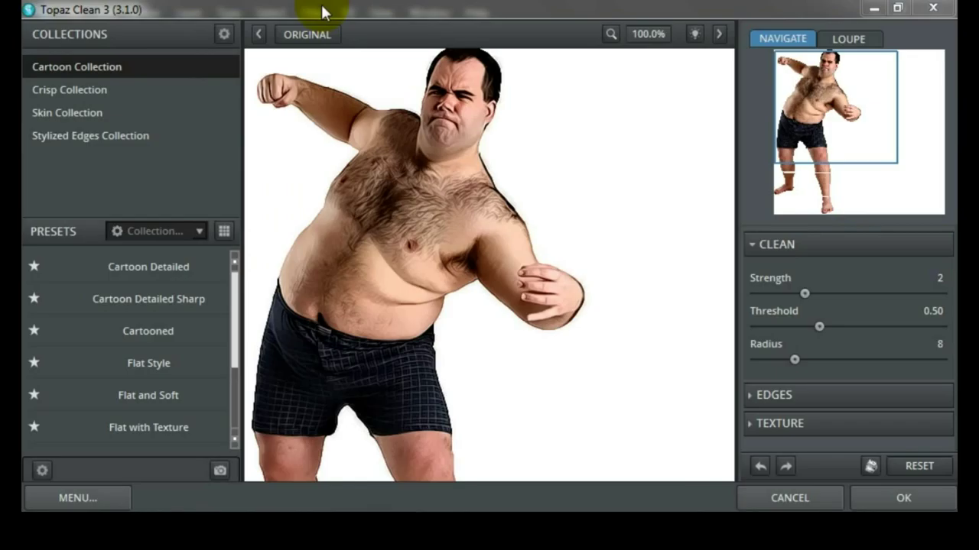
left_click(135, 89)
left_click(173, 268)
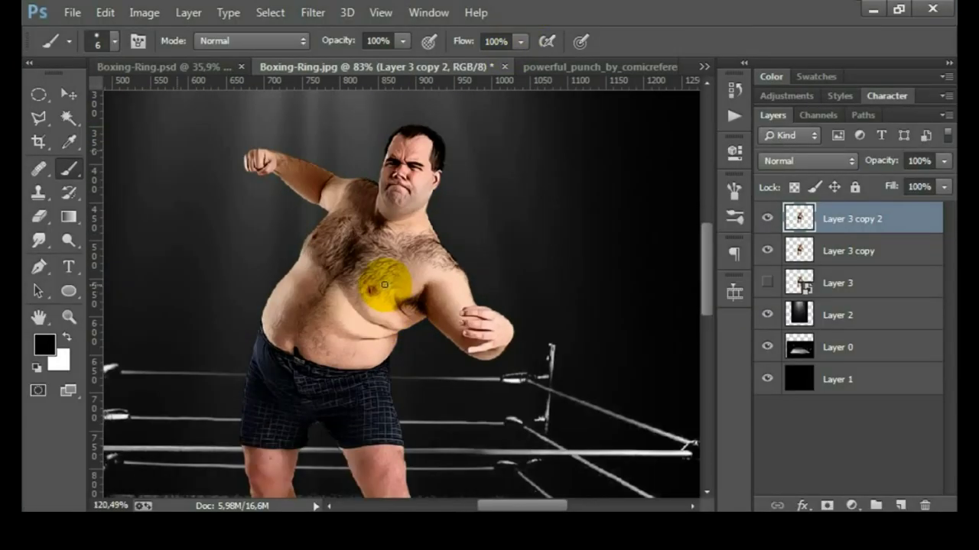
Step: Show the cleaned copy and group the three boxer layers into Group 1
scroll(384, 284, "up", 2)
left_click(767, 222)
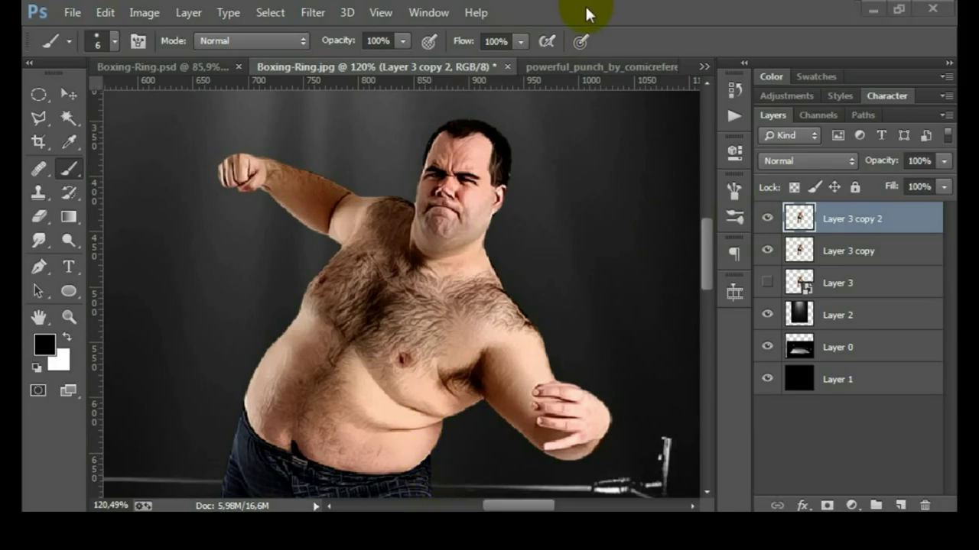
left_click(873, 288, "shift")
key("ctrl+g")
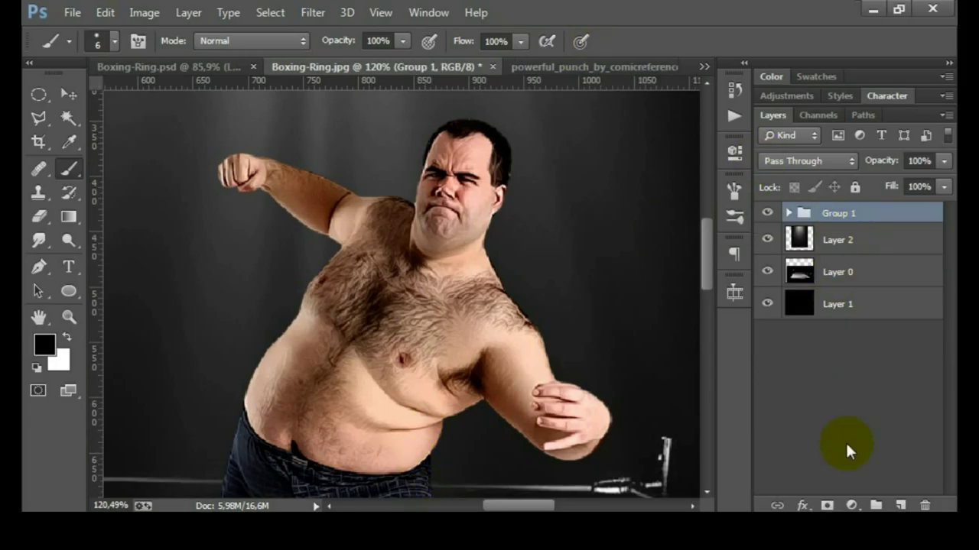
Step: Add a Hue/Saturation adjustment clipped to the boxer group with Saturation -55
left_click(854, 506)
left_click(812, 278)
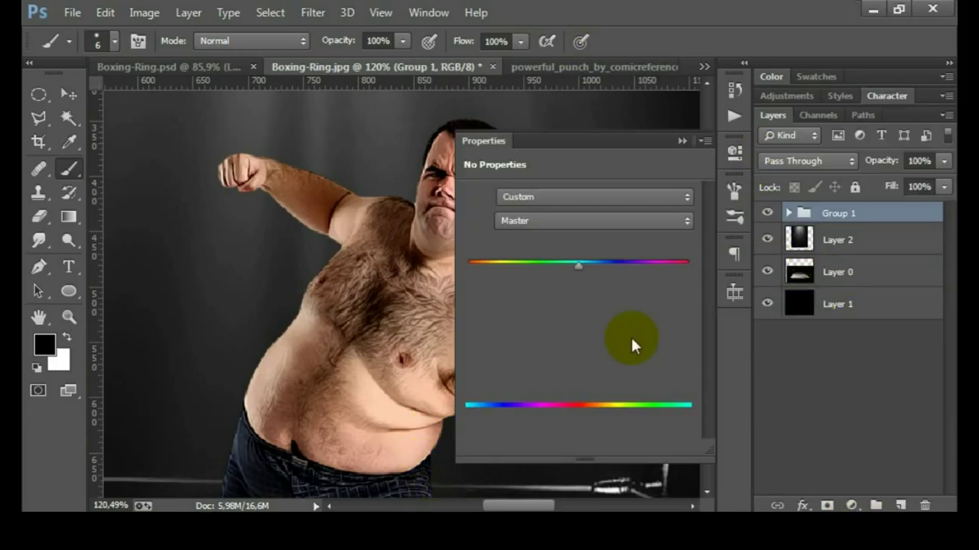
left_click(574, 449)
left_click_drag(578, 303, 547, 306)
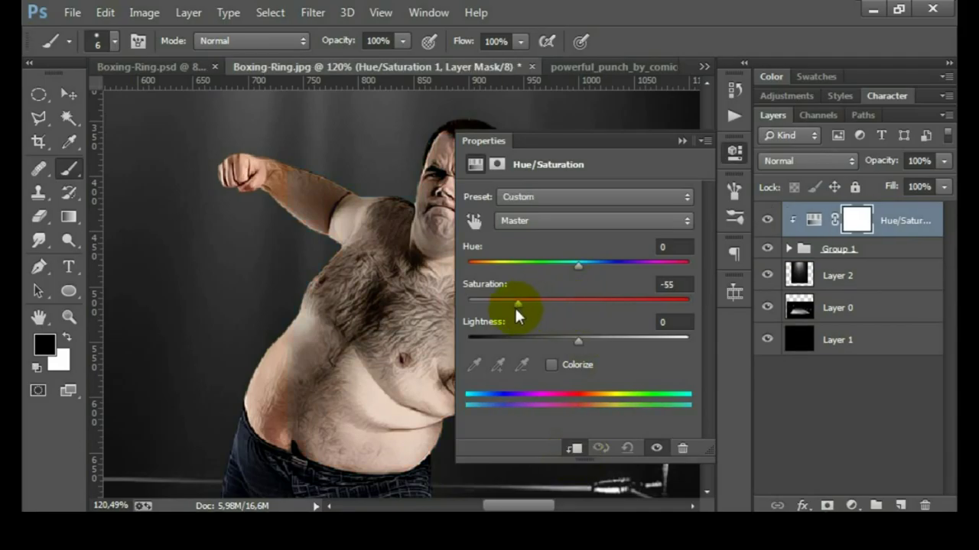
left_click(681, 141)
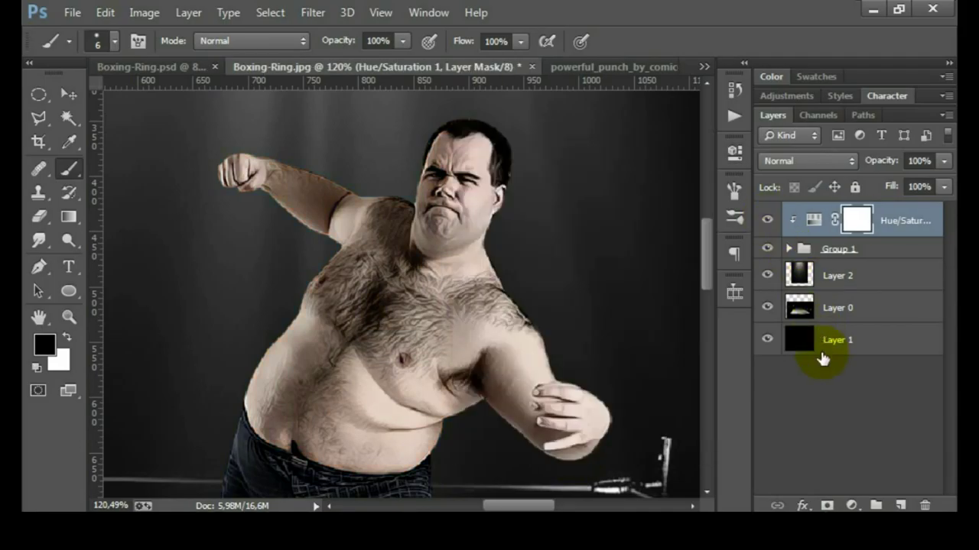
Step: Add a clipped new layer filled with 50% gray and set it to Overlay blending
left_click(903, 506)
left_click(886, 227, "alt")
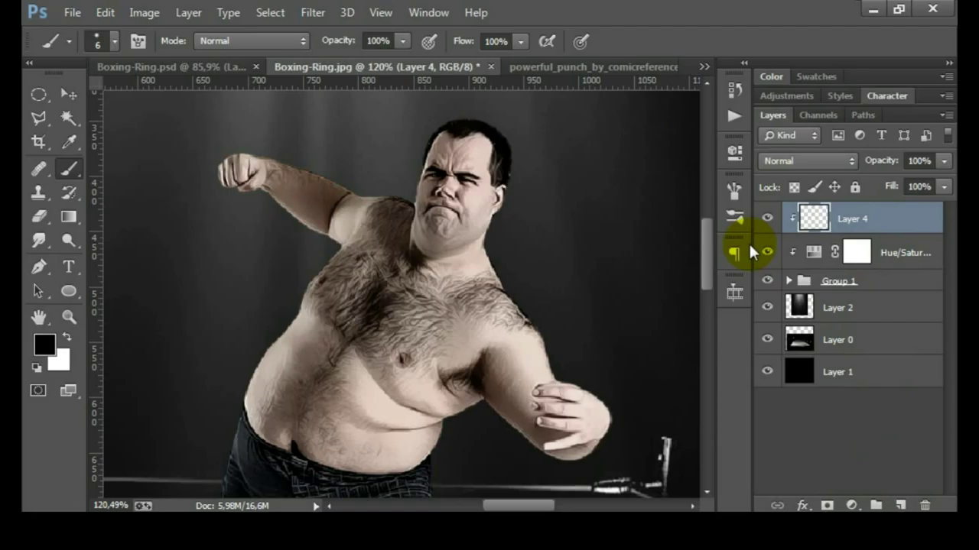
key("shift+F5")
key("Return")
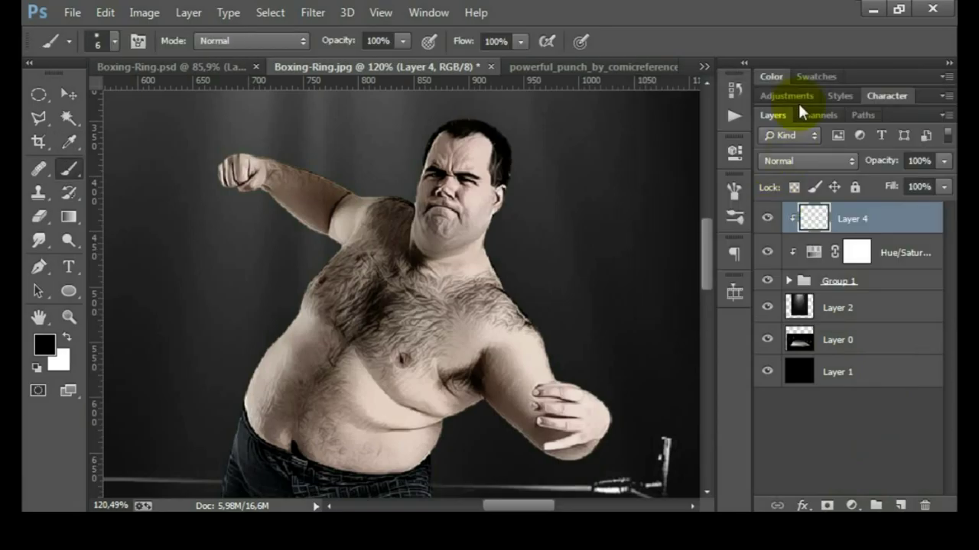
left_click(814, 163)
left_click(790, 231)
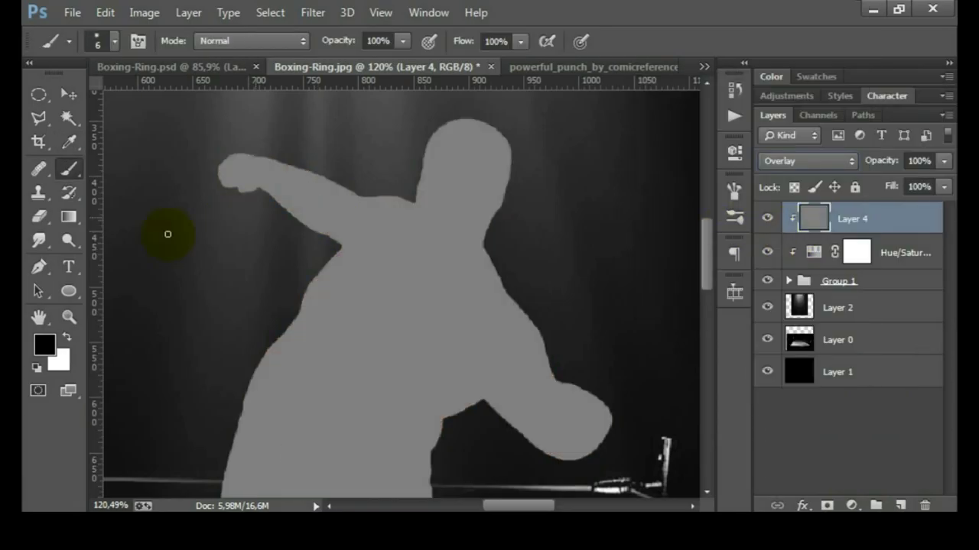
left_click(68, 241)
right_click(68, 240)
left_click(115, 254)
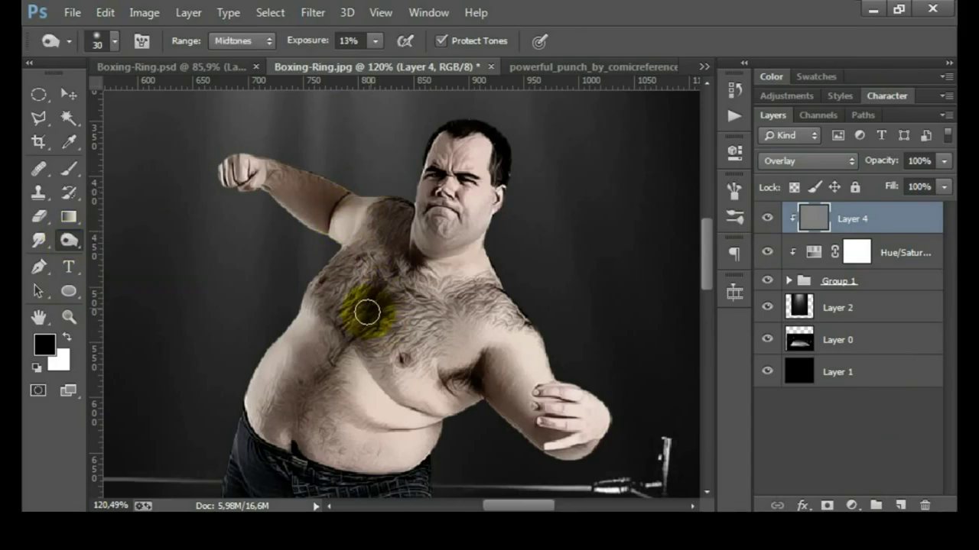
Step: Burn shadows across the chest, belly crease, flank and arm on the gray Overlay layer
mouse_move(375, 330)
left_mouse_down()
mouse_move(480, 313)
mouse_move(480, 293)
mouse_move(444, 295)
mouse_move(396, 243)
left_mouse_up()
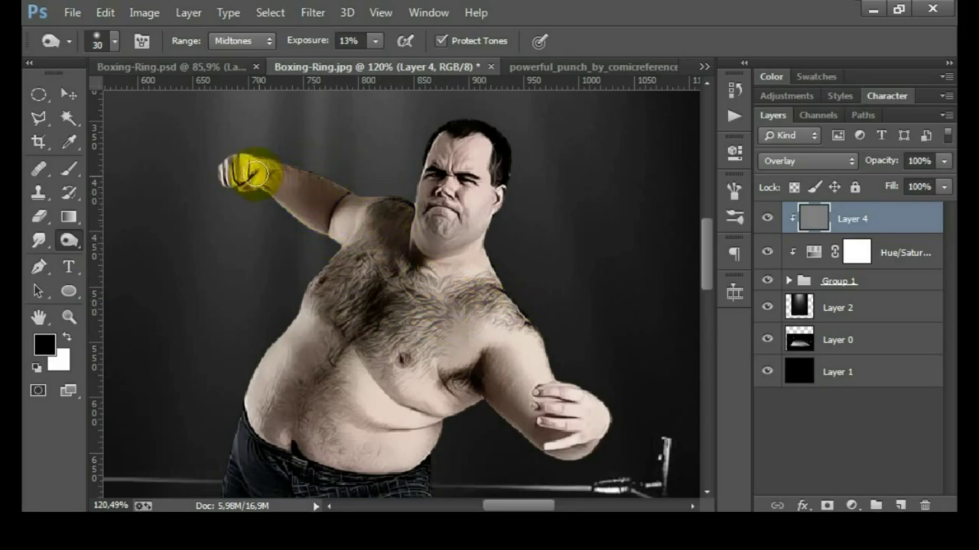
key("bracketright")
key("bracketright")
left_click_drag(317, 339, 327, 295)
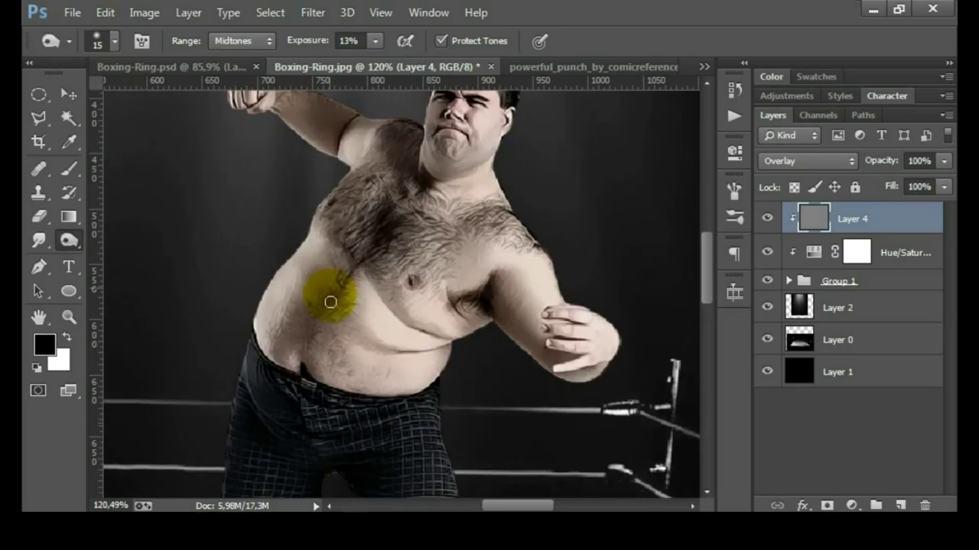
key("bracketleft")
key("bracketleft")
left_click_drag(375, 345, 452, 347)
mouse_move(308, 274)
left_mouse_down()
mouse_move(273, 323)
mouse_move(444, 323)
mouse_move(448, 306)
mouse_move(476, 304)
mouse_move(531, 341)
left_mouse_up()
key("bracketleft")
left_click(563, 323)
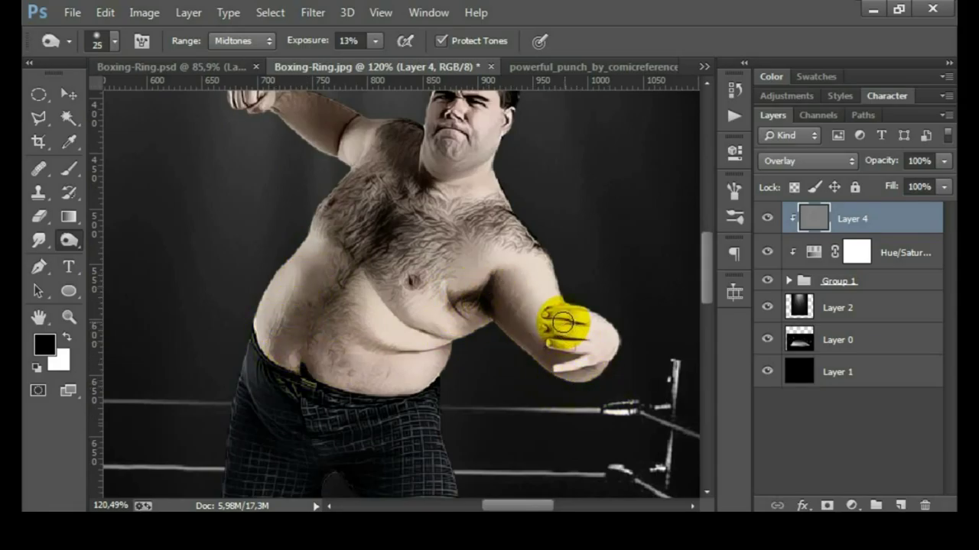
mouse_move(557, 323)
left_mouse_down()
mouse_move(458, 321)
mouse_move(369, 376)
left_mouse_up()
left_click_drag(369, 376, 398, 198)
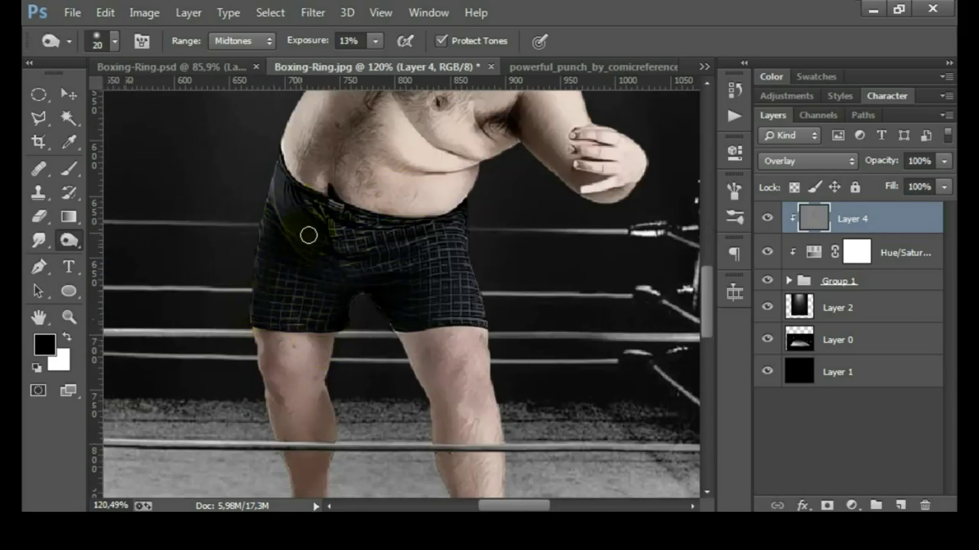
Step: Burn both shins, calves and ankles down to the feet
scroll(454, 324, "down", 3)
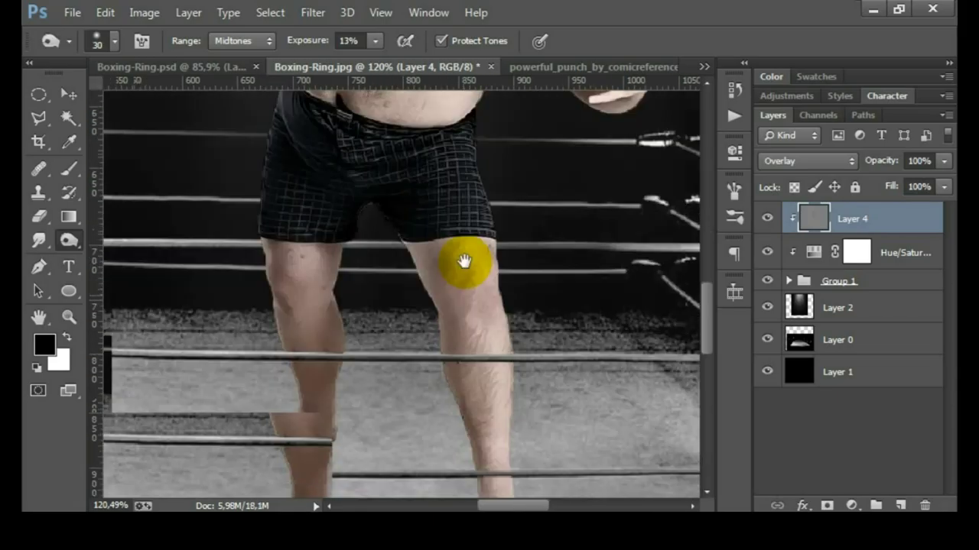
left_click_drag(454, 264, 479, 431)
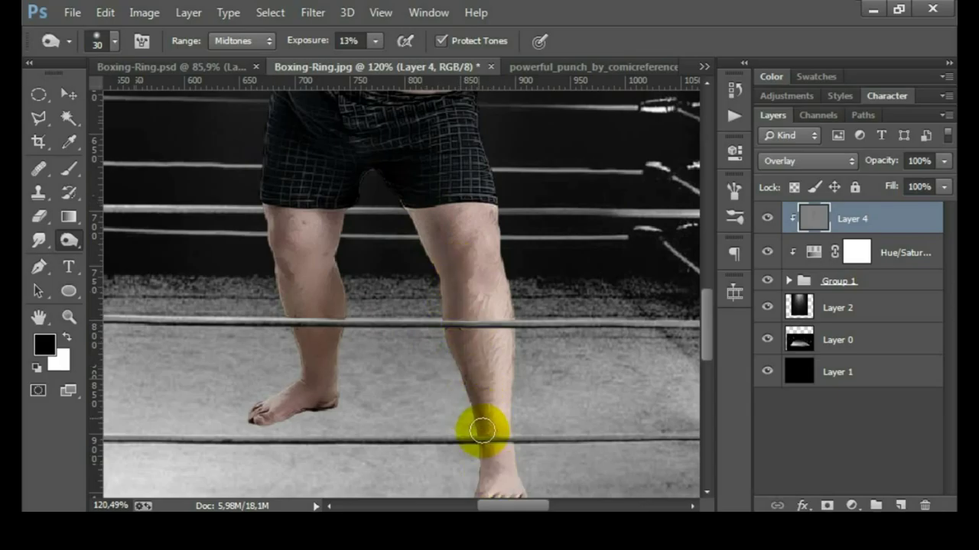
scroll(479, 431, "down", 3)
mouse_move(489, 201)
left_mouse_down()
mouse_move(478, 144)
mouse_move(464, 371)
mouse_move(476, 388)
left_mouse_up()
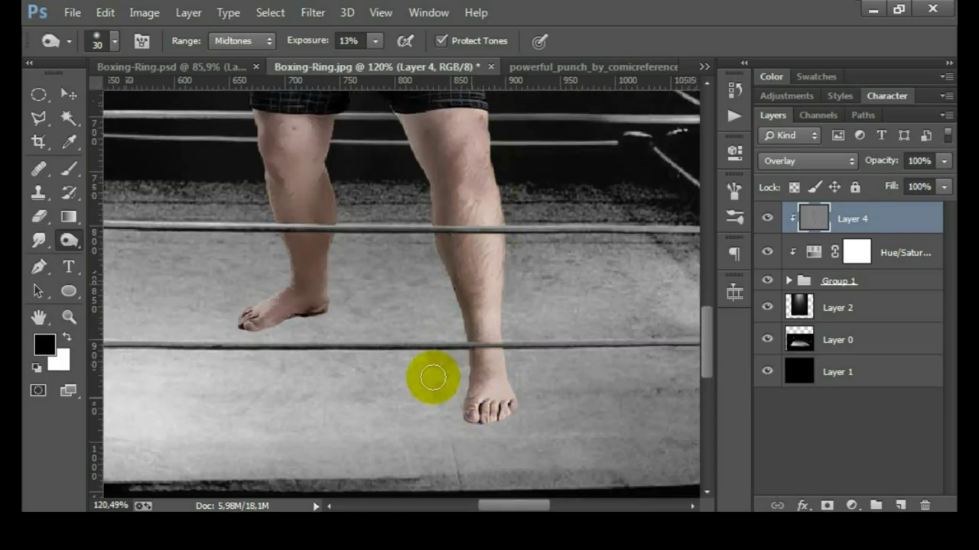
mouse_move(317, 286)
left_mouse_down()
mouse_move(338, 253)
mouse_move(327, 219)
mouse_move(272, 150)
mouse_move(290, 253)
mouse_move(285, 329)
left_mouse_up()
scroll(328, 219, "up", 1)
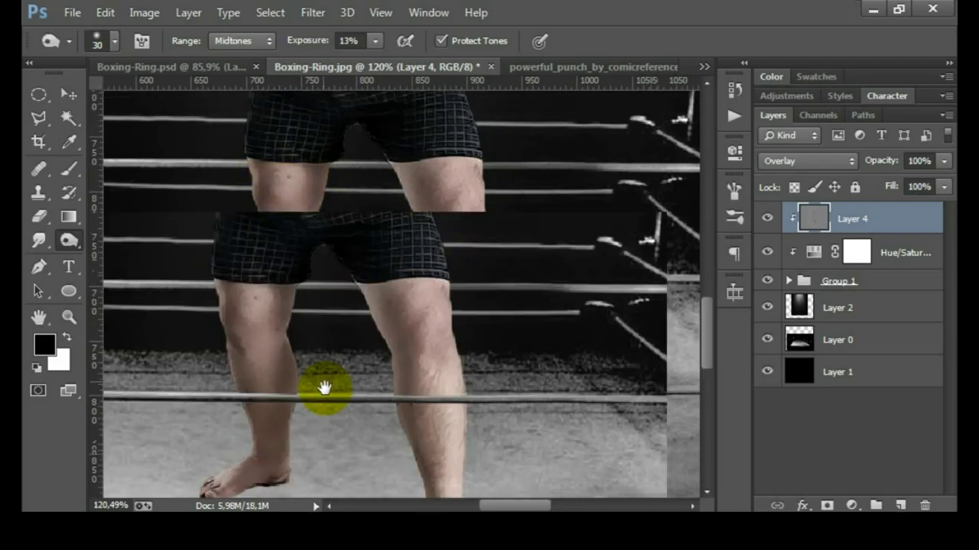
scroll(323, 389, "up", 5)
Step: Dodge the skin along the torso side, chest and belly to lighten it
left_click_drag(68, 240, 114, 237)
scroll(262, 208, "up", 5)
left_click(276, 245)
mouse_move(276, 245)
left_mouse_down()
mouse_move(301, 219)
mouse_move(263, 276)
left_mouse_up()
mouse_move(360, 277)
left_mouse_down()
mouse_move(388, 304)
mouse_move(439, 286)
mouse_move(375, 349)
mouse_move(391, 334)
mouse_move(266, 328)
mouse_move(349, 317)
left_mouse_up()
mouse_move(449, 233)
left_mouse_down()
mouse_move(400, 297)
mouse_move(431, 283)
mouse_move(492, 338)
mouse_move(398, 214)
mouse_move(426, 256)
left_mouse_up()
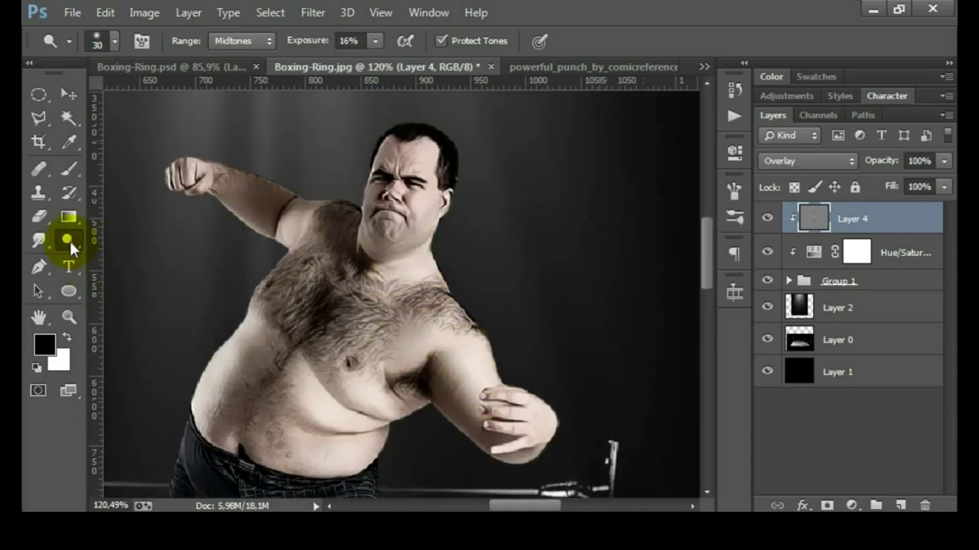
Step: Burn the forehead, brow, cheek and mouth with a small Burn brush at 13% exposure
left_click_drag(69, 240, 123, 255)
key("bracketright")
left_click_drag(386, 141, 400, 150)
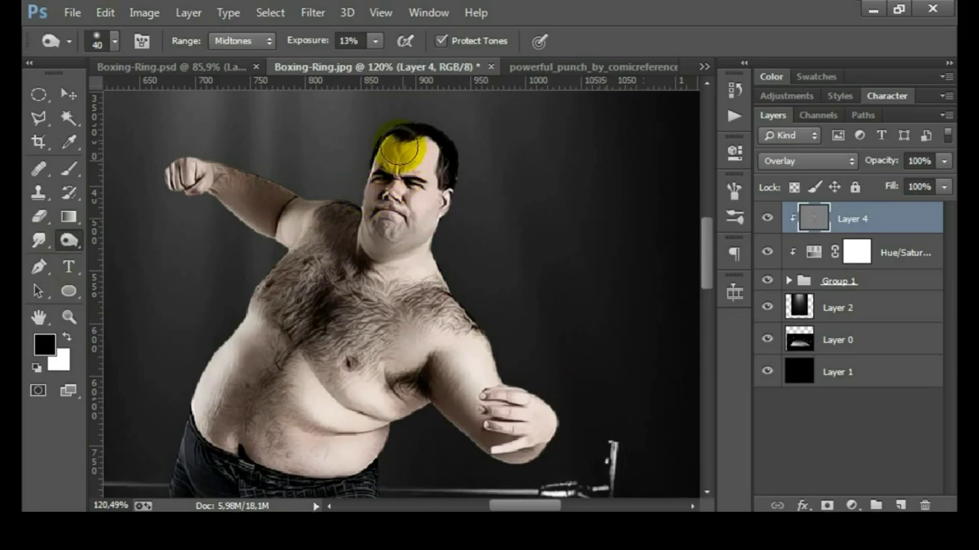
scroll(392, 149, "up", 2)
key("bracketleft")
key("bracketleft")
key("bracketleft")
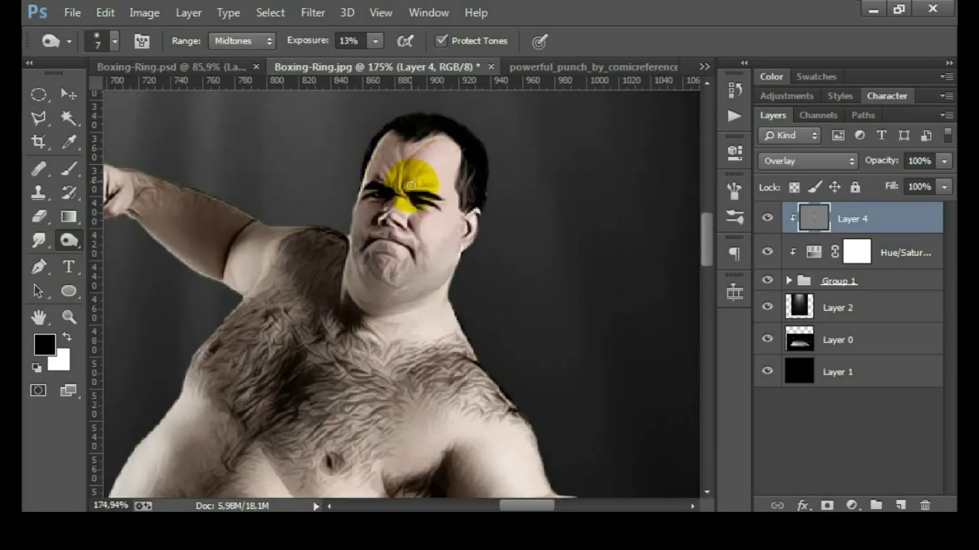
mouse_move(430, 185)
left_mouse_down()
mouse_move(395, 167)
mouse_move(401, 204)
left_mouse_up()
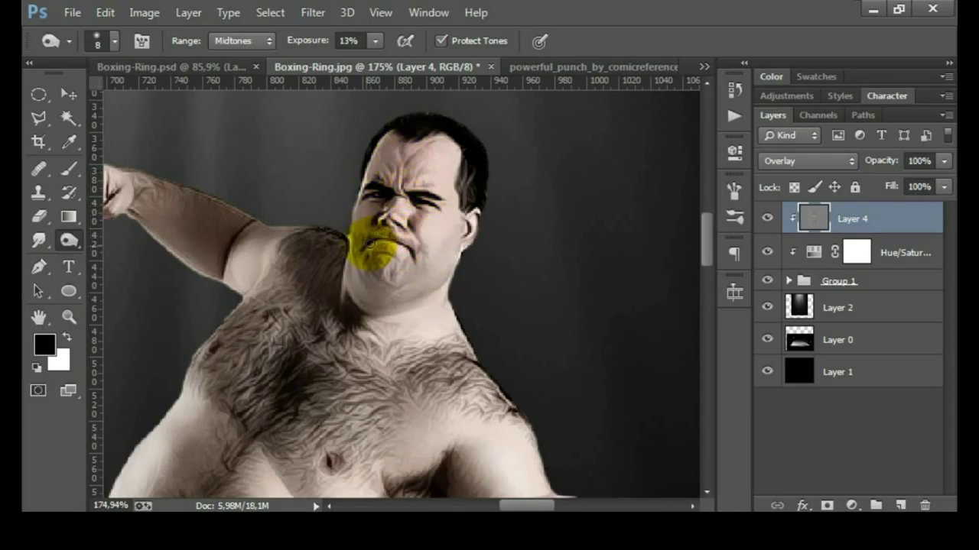
mouse_move(413, 252)
left_mouse_down()
mouse_move(390, 260)
mouse_move(382, 278)
mouse_move(433, 263)
mouse_move(448, 247)
mouse_move(386, 282)
left_mouse_up()
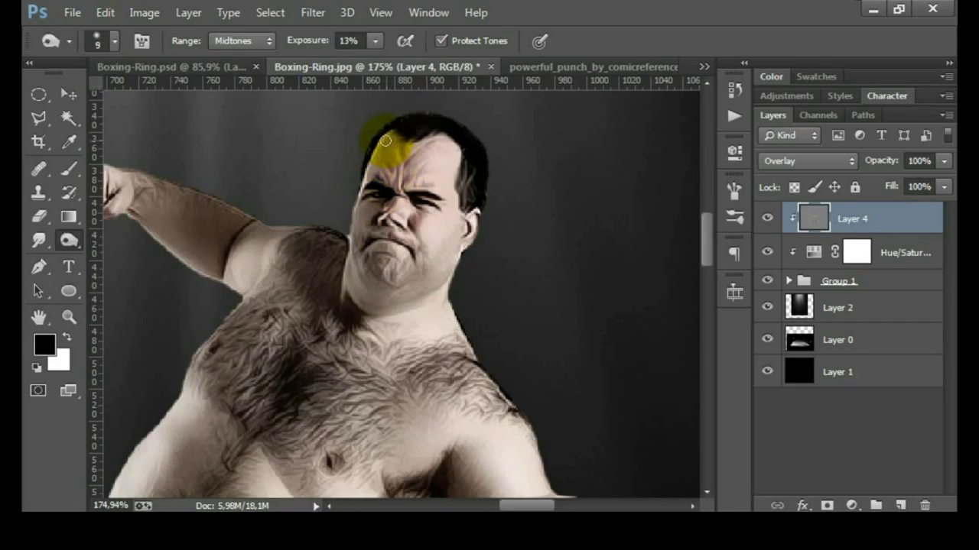
mouse_move(374, 176)
left_mouse_down()
mouse_move(426, 153)
mouse_move(393, 157)
mouse_move(398, 165)
left_mouse_up()
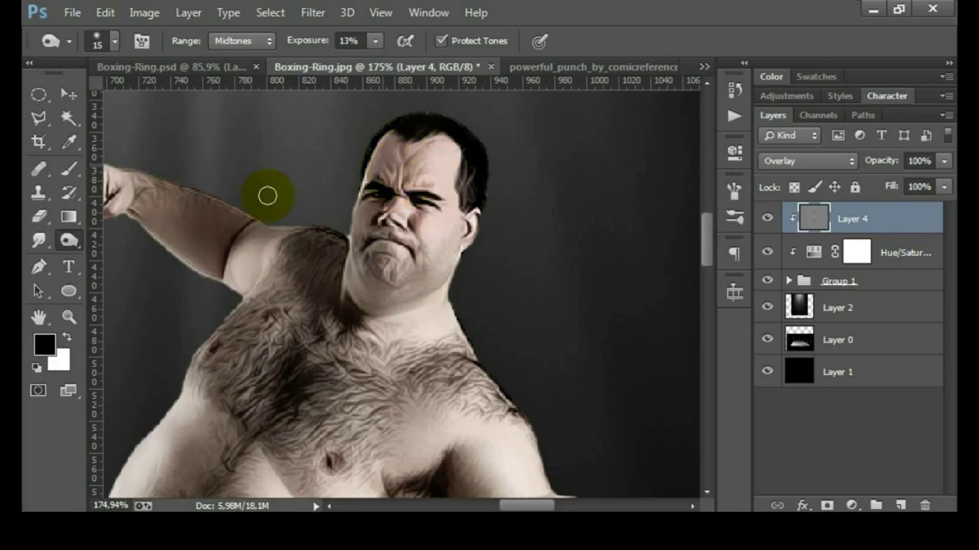
Step: Dodge at 16% exposure to lighten the neck, shoulder, raised arm and fist
left_click_drag(69, 240, 107, 234)
mouse_move(400, 306)
left_mouse_down()
mouse_move(407, 328)
mouse_move(441, 223)
mouse_move(393, 230)
mouse_move(424, 245)
mouse_move(387, 261)
mouse_move(420, 144)
mouse_move(437, 127)
mouse_move(428, 110)
mouse_move(397, 145)
mouse_move(463, 123)
mouse_move(454, 251)
left_mouse_up()
key("bracketleft")
scroll(393, 229, "up", 3)
key("bracketleft")
key("bracketleft")
key("bracketleft")
key("bracketright")
key("bracketright")
key("bracketright")
scroll(455, 251, "down", 3, "alt")
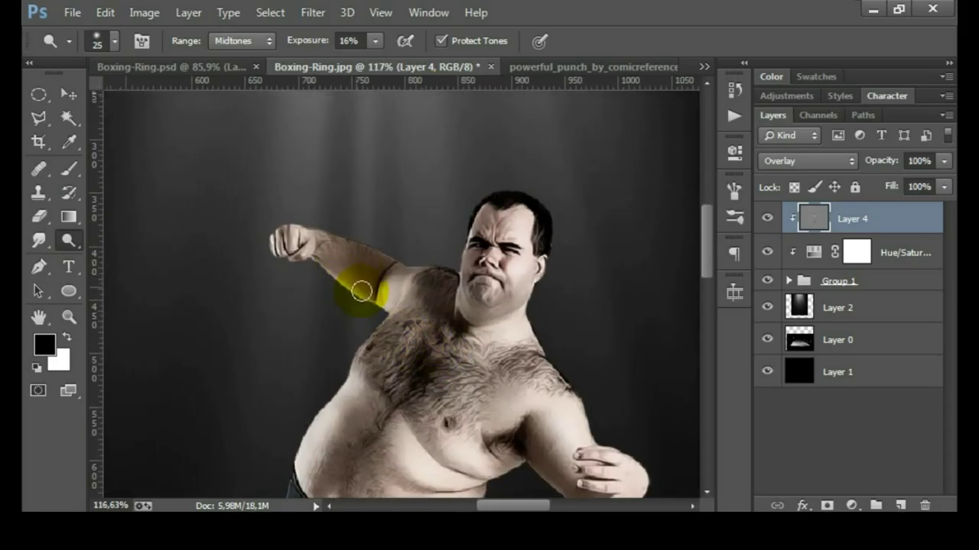
mouse_move(399, 298)
left_mouse_down()
mouse_move(344, 280)
mouse_move(291, 245)
mouse_move(474, 360)
mouse_move(461, 273)
mouse_move(437, 349)
mouse_move(517, 352)
mouse_move(555, 395)
mouse_move(493, 411)
left_mouse_up()
Step: Dodge both knees, shins and the left ankle with a size-40 brush
scroll(451, 367, "down", 5)
scroll(398, 321, "down", 1)
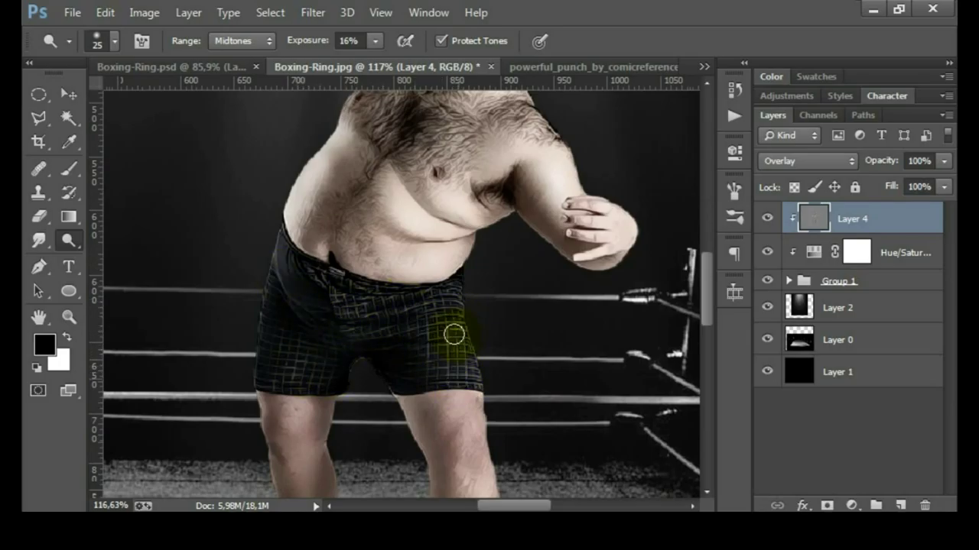
scroll(454, 334, "down", 4)
key("bracketright")
key("bracketright")
key("bracketright")
mouse_move(421, 277)
left_mouse_down()
mouse_move(400, 236)
mouse_move(435, 334)
mouse_move(438, 405)
left_mouse_up()
left_click_drag(438, 405, 424, 308)
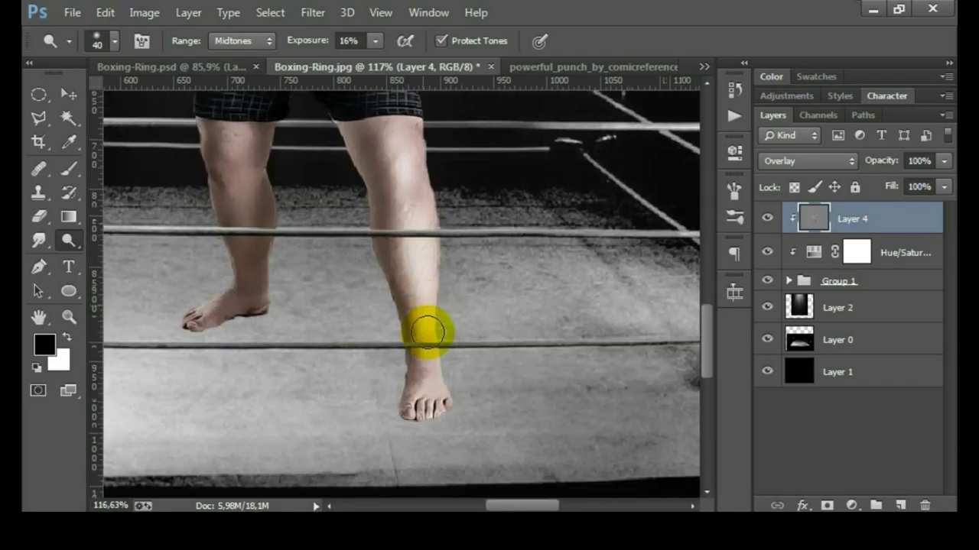
mouse_move(231, 312)
left_mouse_down()
mouse_move(278, 354)
mouse_move(268, 332)
mouse_move(299, 280)
left_mouse_up()
left_click_drag(293, 225, 296, 258)
left_click_drag(302, 335, 306, 328)
scroll(372, 257, "down", 2)
scroll(382, 284, "down", 3)
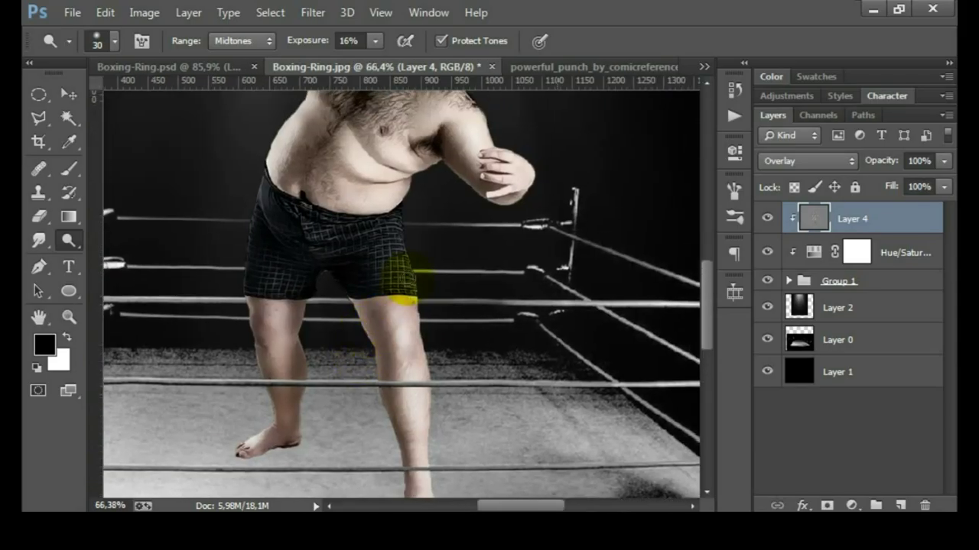
scroll(387, 311, "down", 2)
scroll(406, 262, "down", 2)
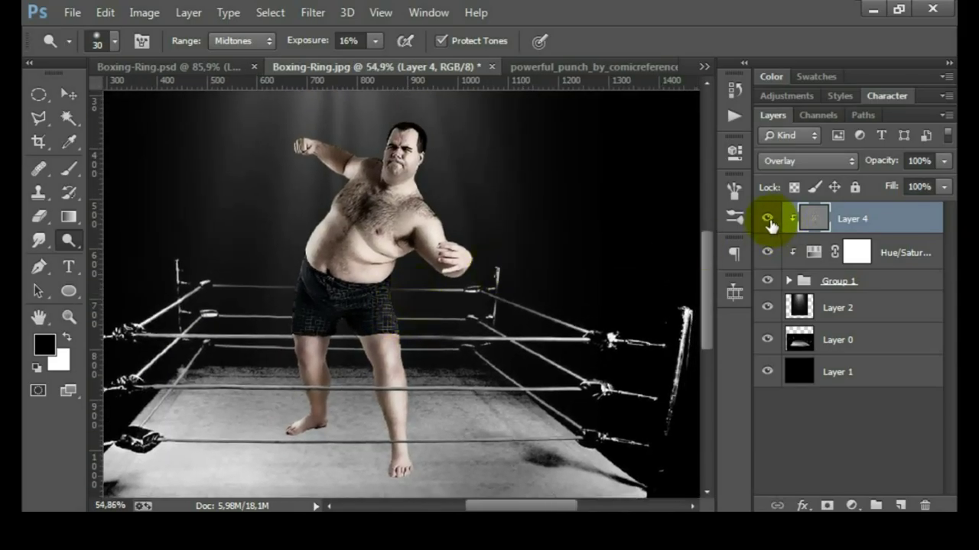
Step: Duplicate Layer 4 and set the copy to Soft Light, clipped to Layer 4
left_click(768, 220)
key("ctrl+j")
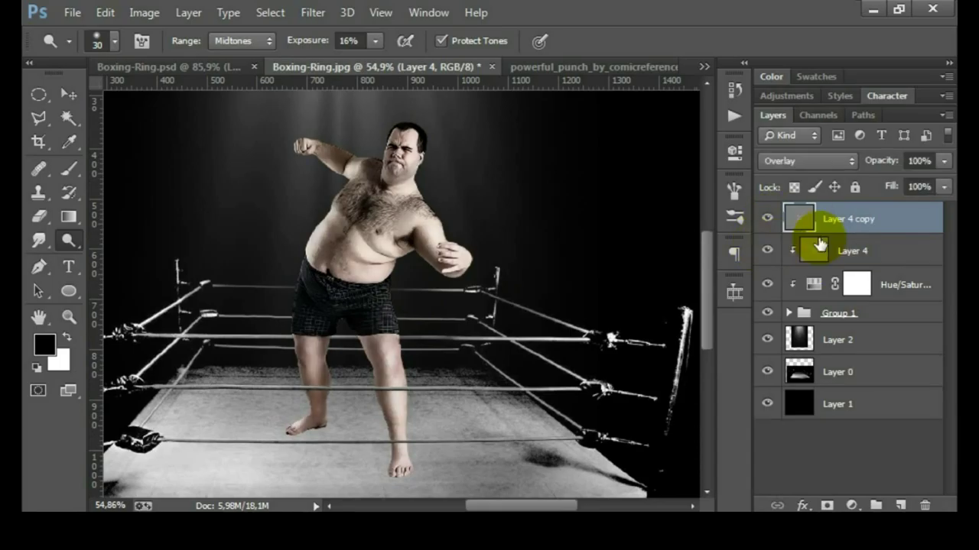
left_click(809, 162)
left_click(790, 240)
left_click(783, 245, "alt")
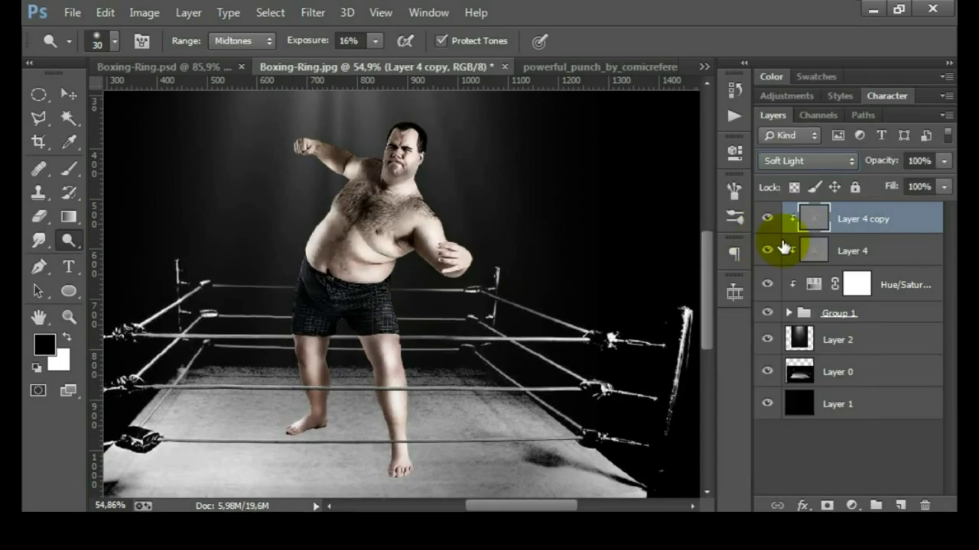
scroll(556, 289, "down", 1)
scroll(556, 289, "down", 1)
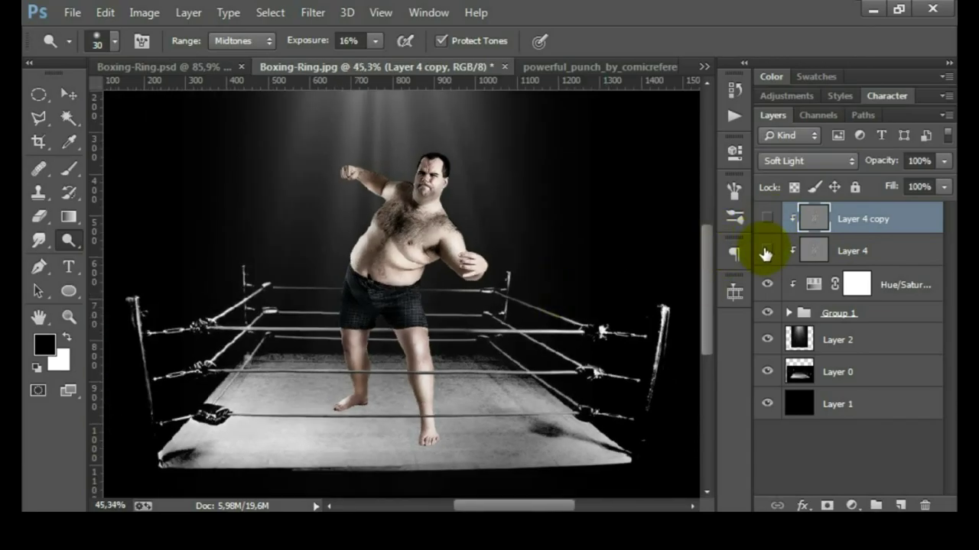
Step: Set Layer 4 copy to 50% opacity and compare it on and off
left_click(765, 253)
left_click(767, 218)
scroll(458, 352, "down", 1)
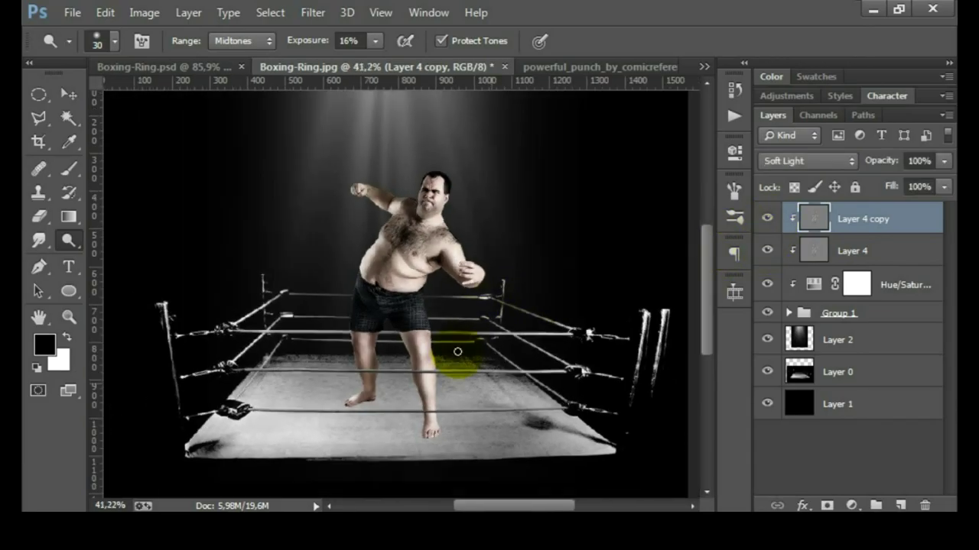
scroll(458, 352, "down", 1)
type("50")
key("Return")
left_click(766, 219)
left_click(767, 219)
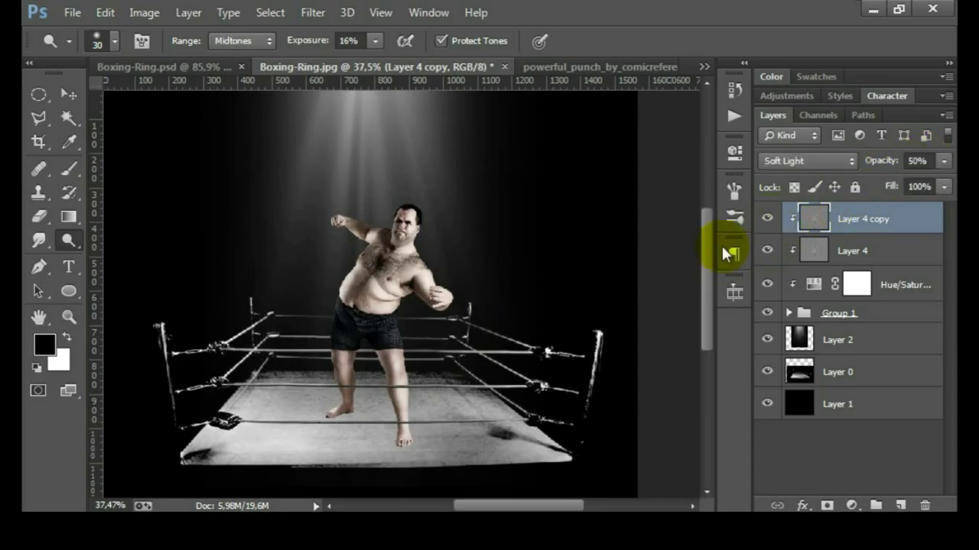
left_click(873, 335)
Step: Add a new layer above Layer 2 and set the Brush to 17% opacity
key("ctrl+shift+alt+n")
key("b")
left_click(377, 41)
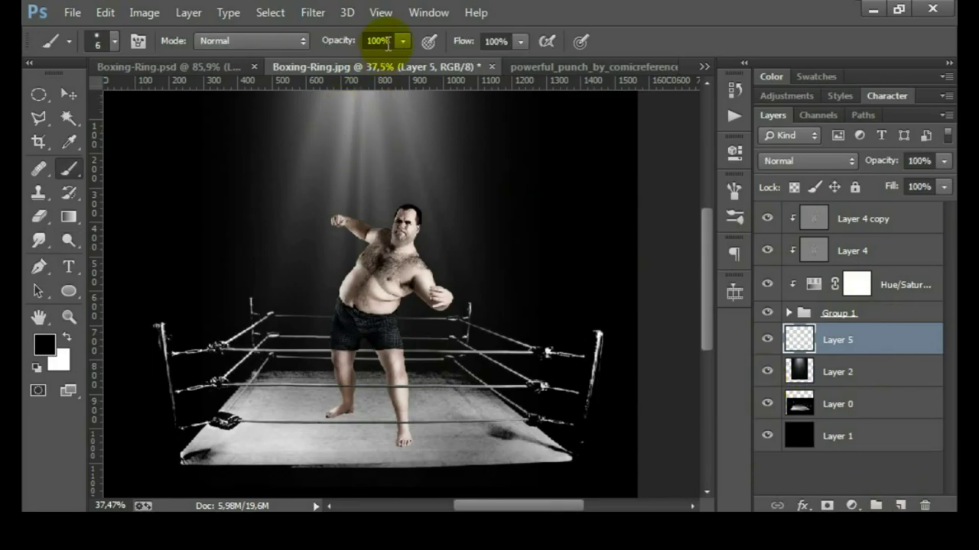
type("17")
left_click_drag(463, 413, 394, 361)
right_click(394, 361)
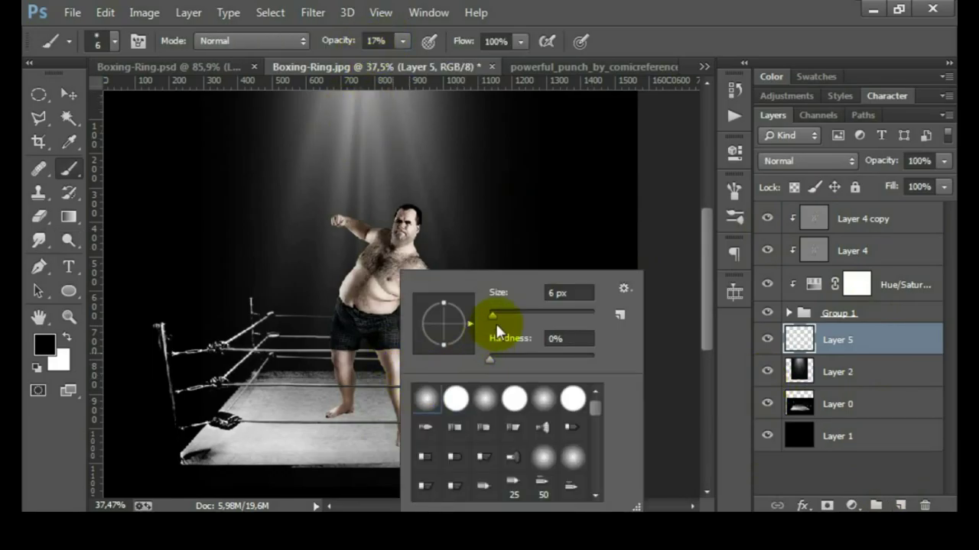
key("Return")
scroll(360, 397, "up", 5)
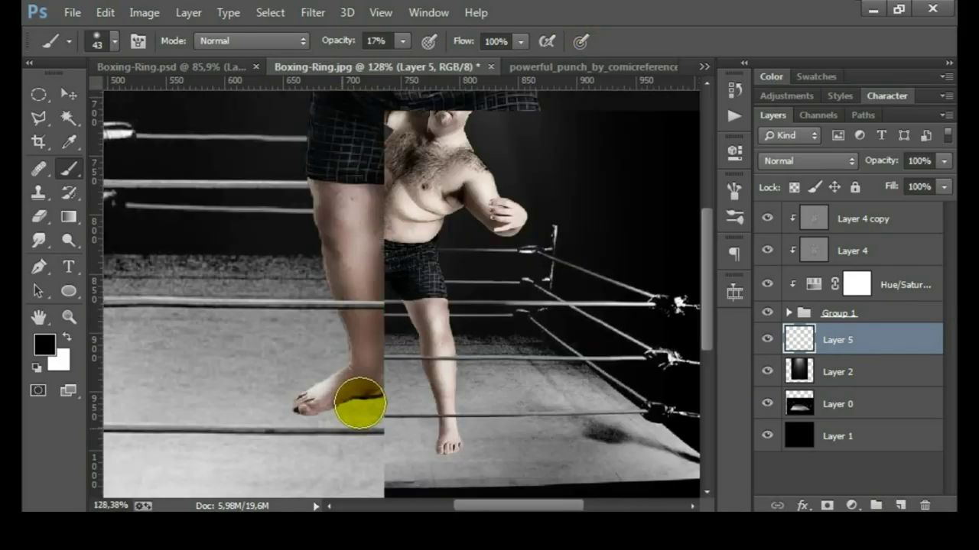
key("bracketleft")
key("bracketleft")
Step: Paint dark shadows under the heel and near the left foot
key("bracketleft")
mouse_move(370, 386)
left_mouse_down()
mouse_move(299, 413)
mouse_move(382, 393)
left_mouse_up()
scroll(393, 393, "down", 2)
key("bracketright")
mouse_move(305, 288)
left_mouse_down()
mouse_move(286, 284)
mouse_move(271, 310)
mouse_move(286, 299)
mouse_move(482, 364)
mouse_move(299, 283)
mouse_move(480, 345)
mouse_move(472, 372)
mouse_move(360, 338)
mouse_move(260, 293)
mouse_move(306, 321)
mouse_move(476, 384)
mouse_move(453, 379)
mouse_move(467, 355)
left_mouse_up()
key("bracketright")
key("bracketleft")
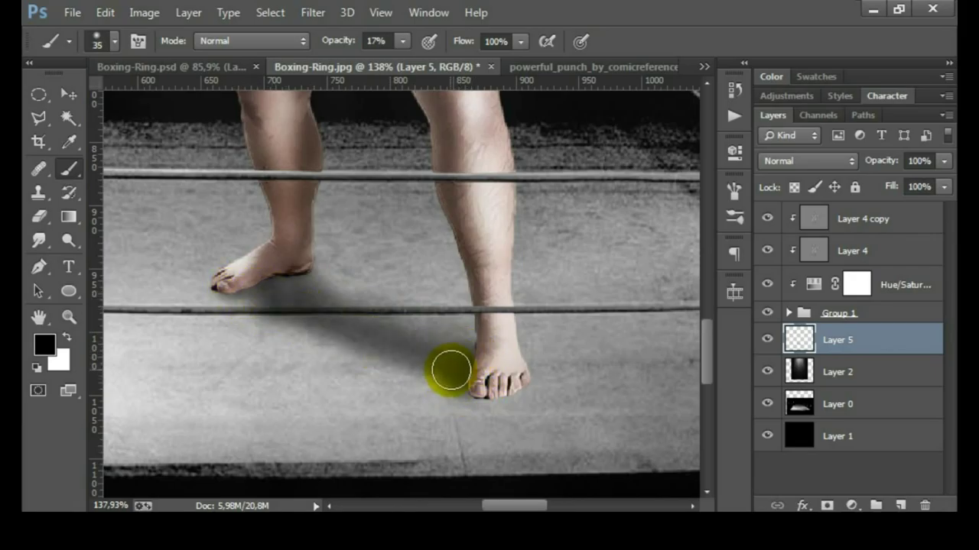
Step: Lower brush opacity to 3% and darken the floor shadow toward the left foot
left_click_drag(326, 50, 321, 50)
key("bracketright")
key("bracketright")
key("bracketright")
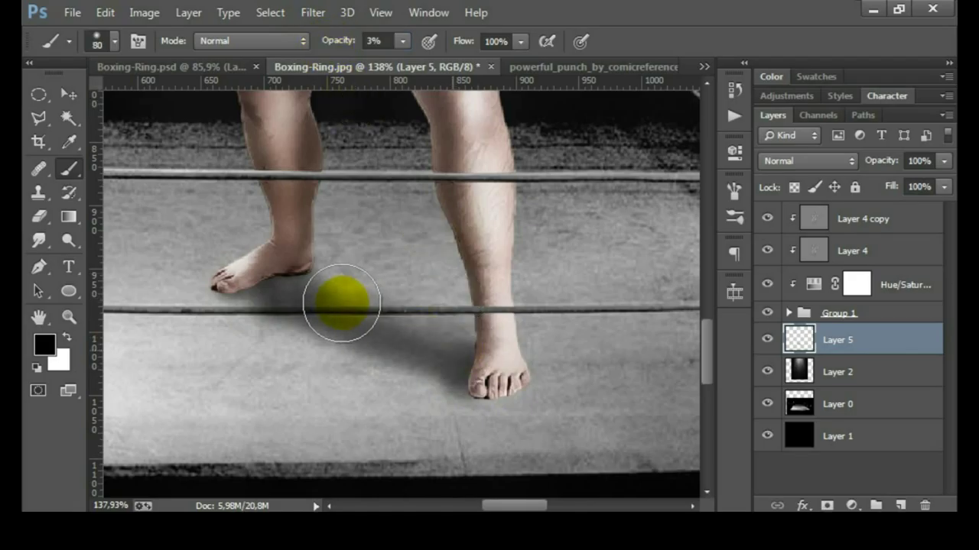
mouse_move(370, 350)
left_mouse_down()
mouse_move(413, 313)
mouse_move(343, 275)
mouse_move(236, 299)
mouse_move(498, 389)
mouse_move(403, 319)
left_mouse_up()
key("bracketleft")
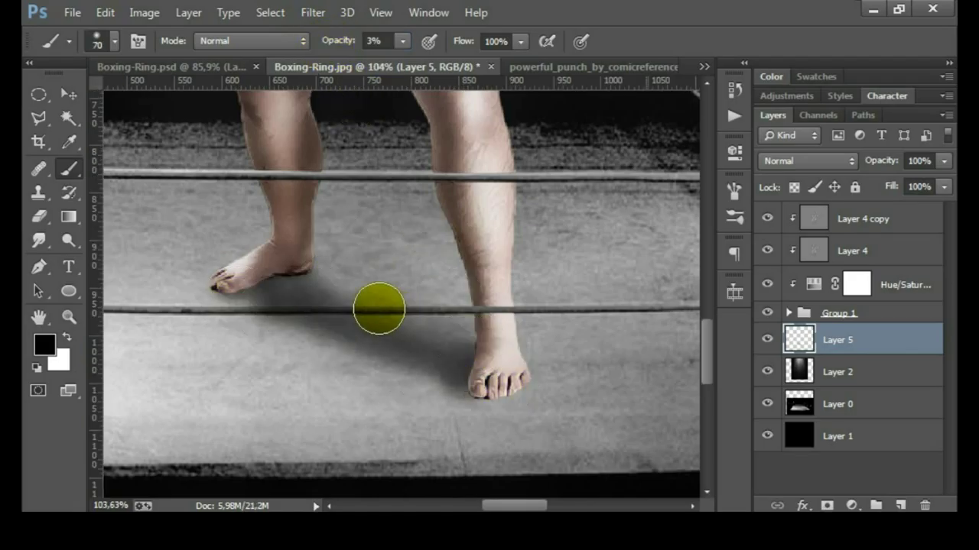
scroll(280, 290, "down", 2)
scroll(295, 293, "up", 4)
key("bracketleft")
key("bracketleft")
key("bracketleft")
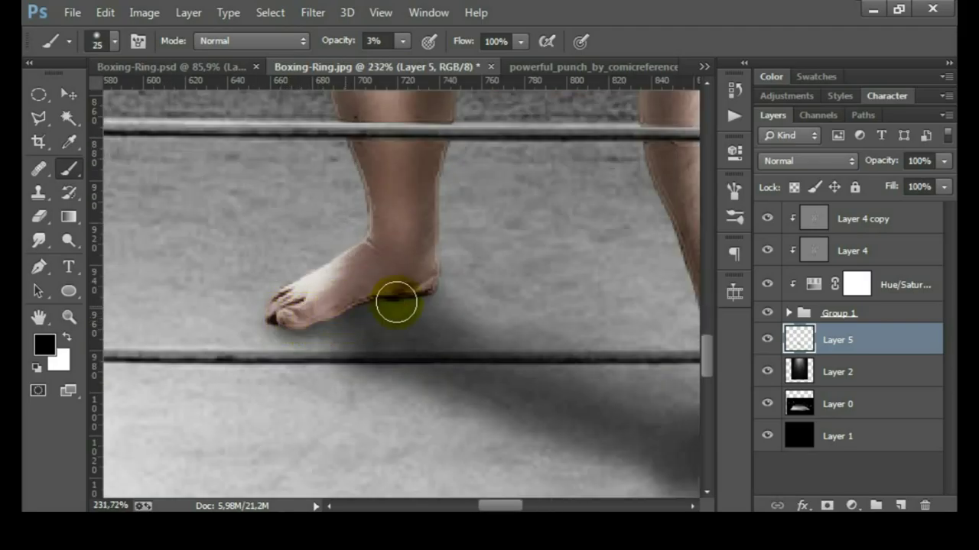
scroll(474, 371, "down", 2)
scroll(458, 379, "down", 2)
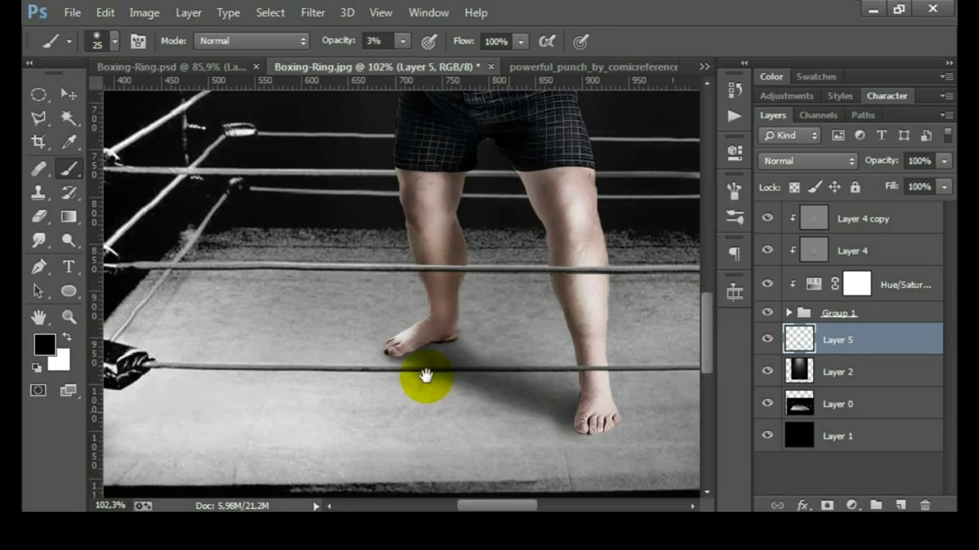
scroll(428, 373, "up", 1)
scroll(463, 325, "down", 1)
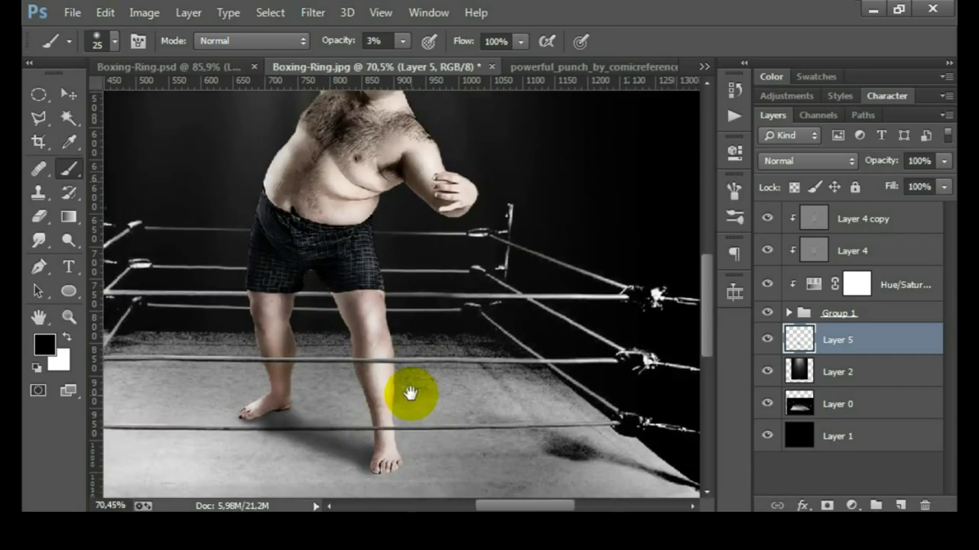
scroll(413, 394, "down", 1)
Step: On a new Layer 6, paint a faint shadow around the feet and compare
left_click(894, 500)
type("8")
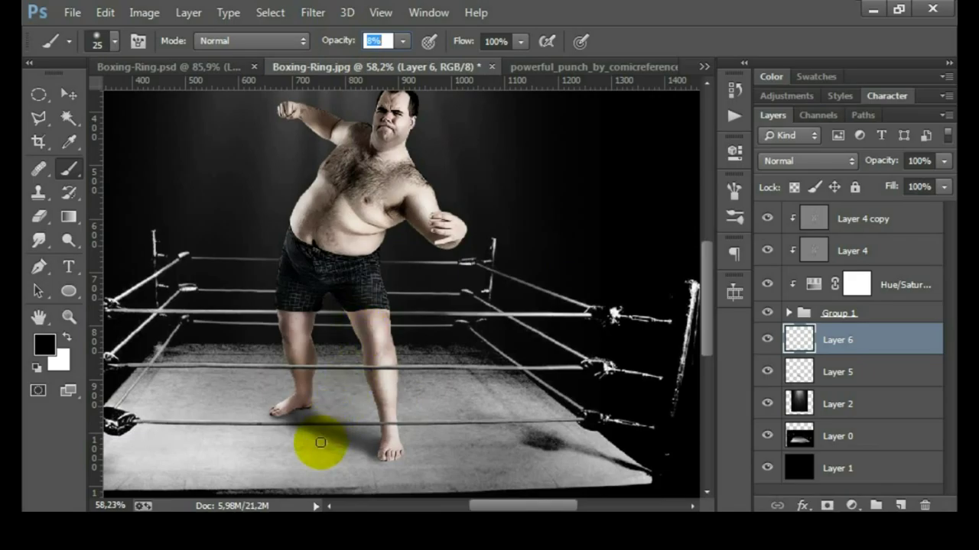
key("bracketright")
key("bracketright")
key("bracketright")
scroll(310, 440, "up", 1)
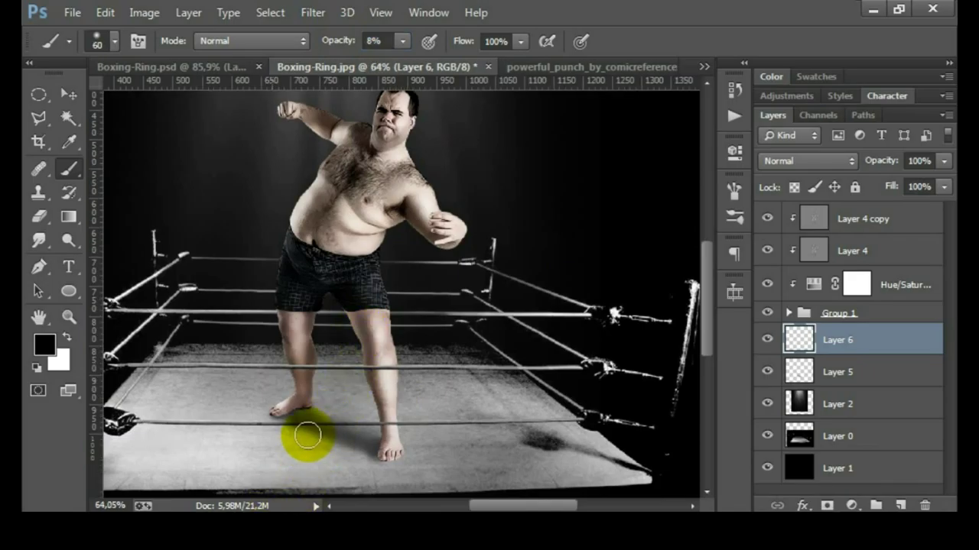
scroll(306, 439, "up", 1)
mouse_move(276, 435)
left_mouse_down()
mouse_move(360, 410)
mouse_move(389, 415)
mouse_move(341, 398)
mouse_move(263, 423)
left_mouse_up()
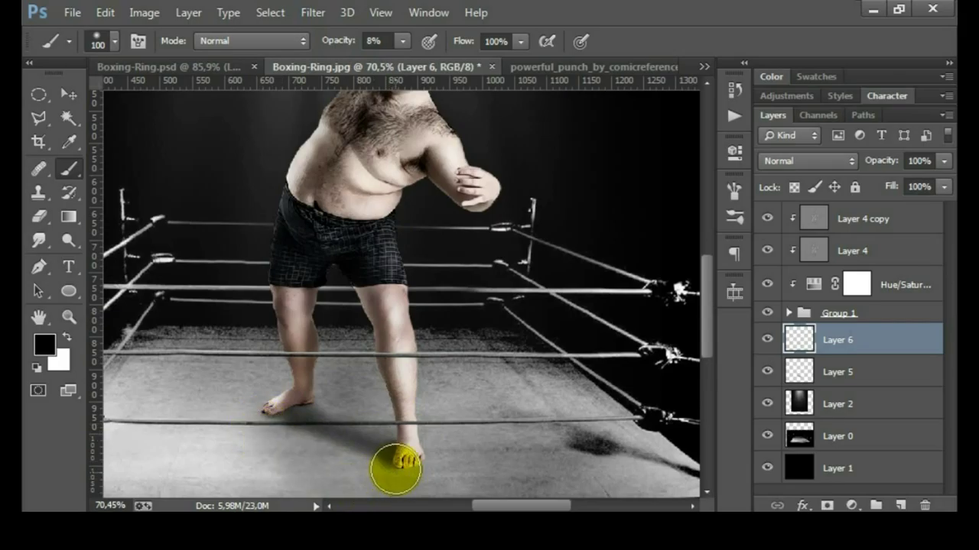
scroll(485, 408, "down", 3)
left_click(767, 339)
left_click(766, 340)
Step: Add an empty Layer 7 above Layer 4 copy
scroll(449, 344, "down", 1)
scroll(449, 345, "down", 1)
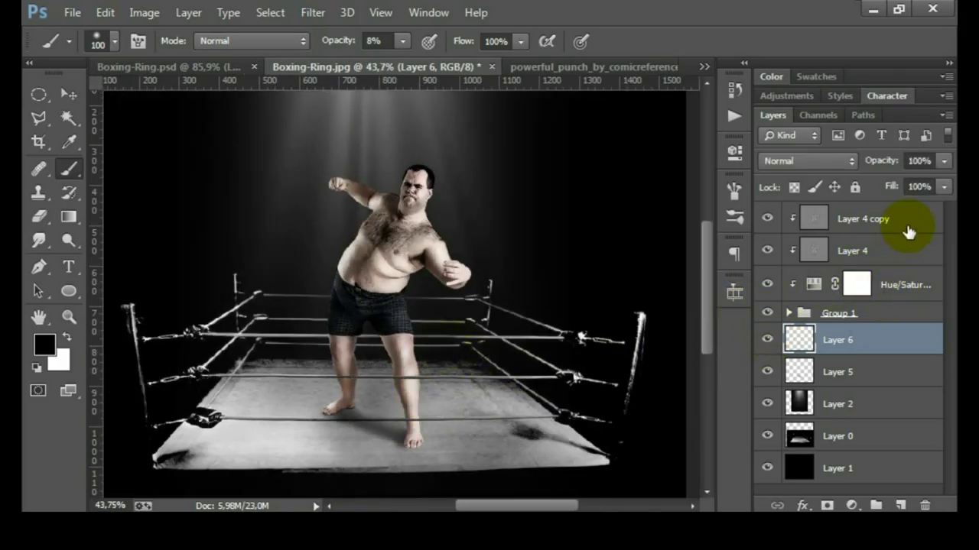
left_click(910, 218)
left_click(899, 505)
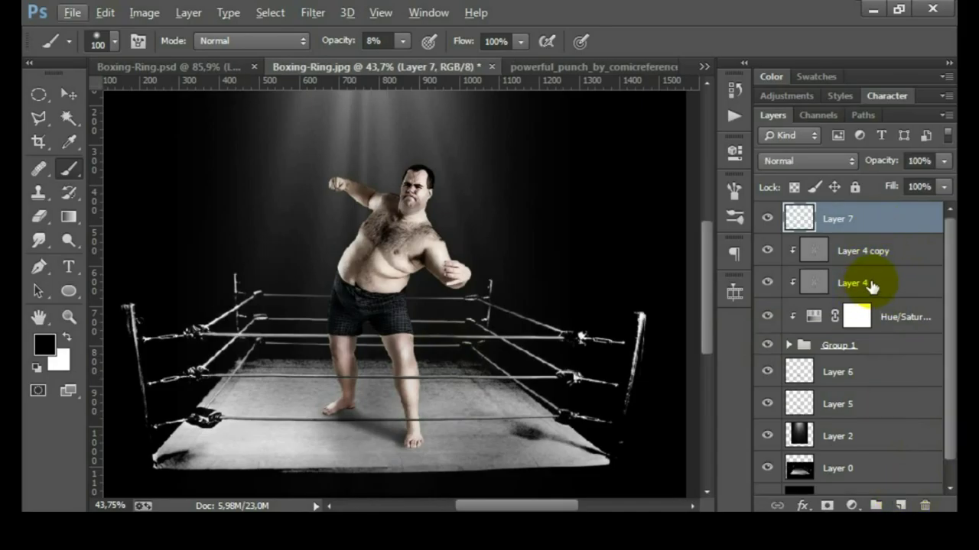
Step: Burn the top and sole of the left foot on Layer 4 at 13% exposure
left_click(869, 284)
right_click(67, 240)
left_click(149, 254)
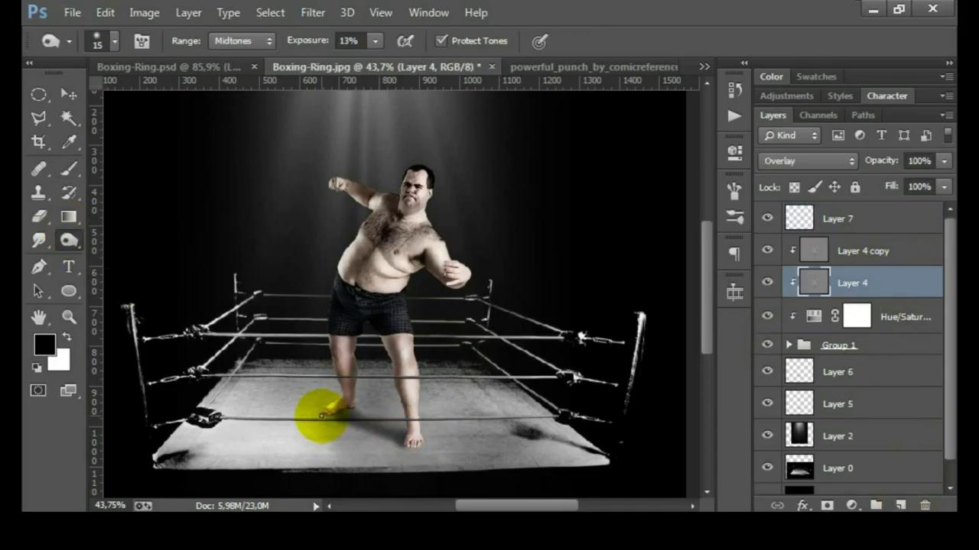
scroll(325, 413, "up", 2)
scroll(337, 420, "up", 4)
scroll(339, 425, "up", 1)
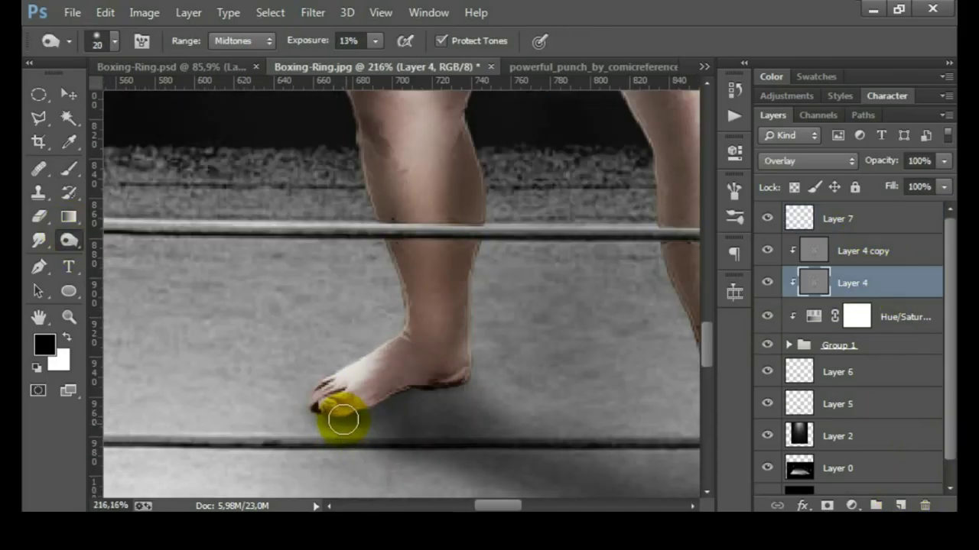
left_click_drag(332, 414, 383, 399)
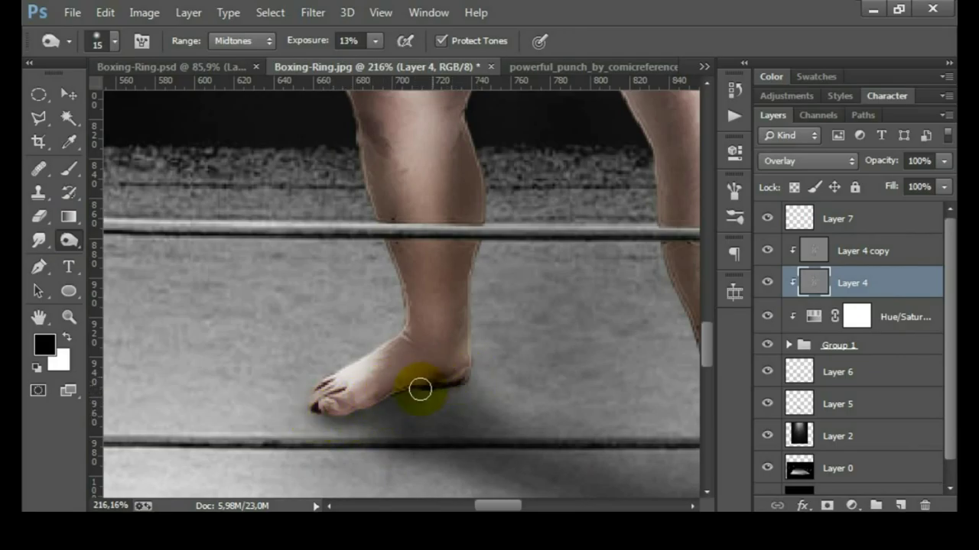
Step: Raise burn exposure to 23% and darken the right foot's toe gaps and tips
left_click_drag(316, 46, 325, 45)
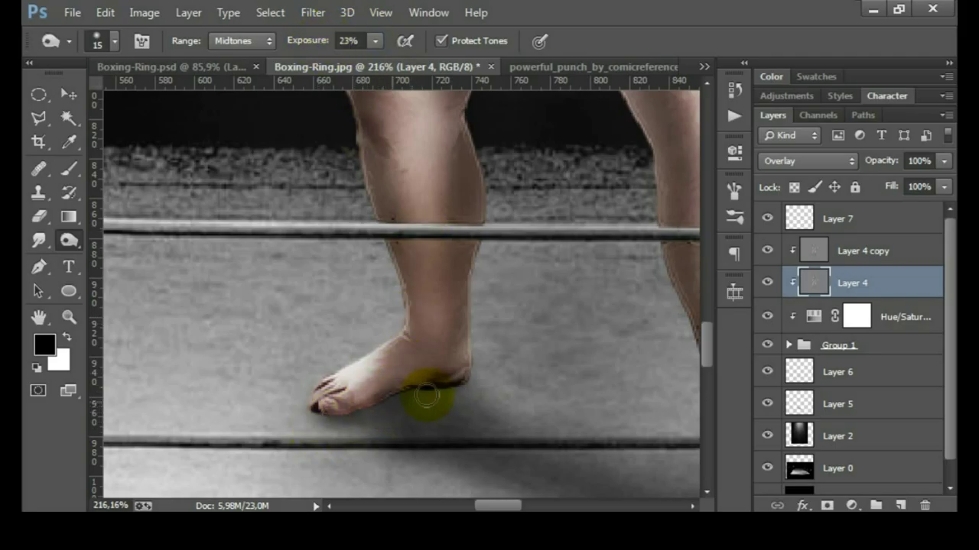
scroll(474, 367, "down", 3)
scroll(474, 367, "right", 5)
scroll(405, 344, "down", 3)
scroll(405, 344, "right", 3)
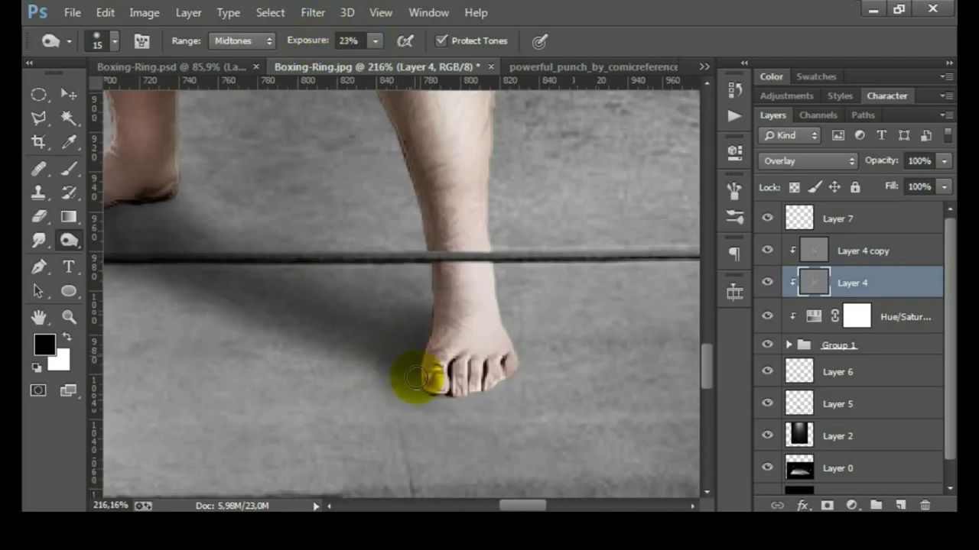
mouse_move(457, 397)
left_mouse_down()
mouse_move(498, 389)
mouse_move(442, 395)
left_mouse_up()
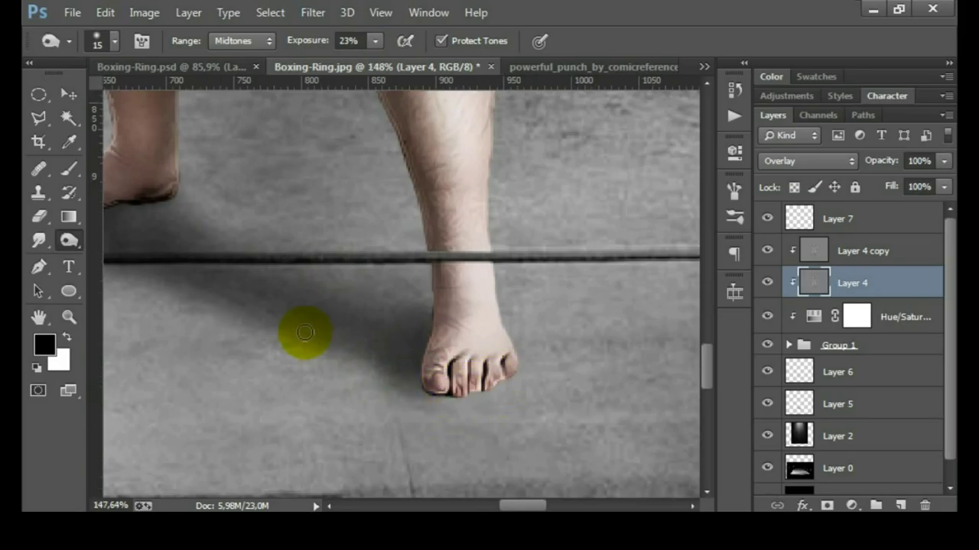
scroll(306, 332, "down", 5)
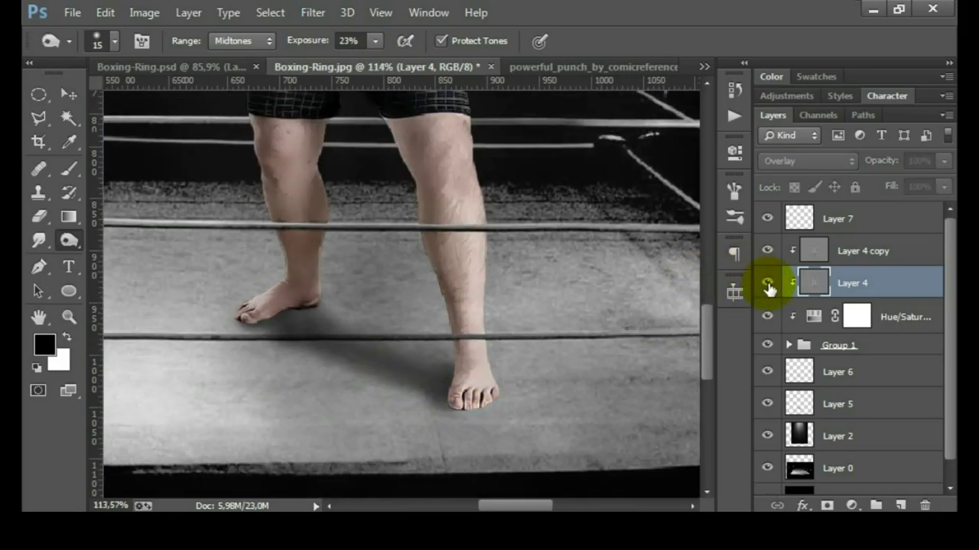
left_click(845, 246)
scroll(568, 272, "down", 5)
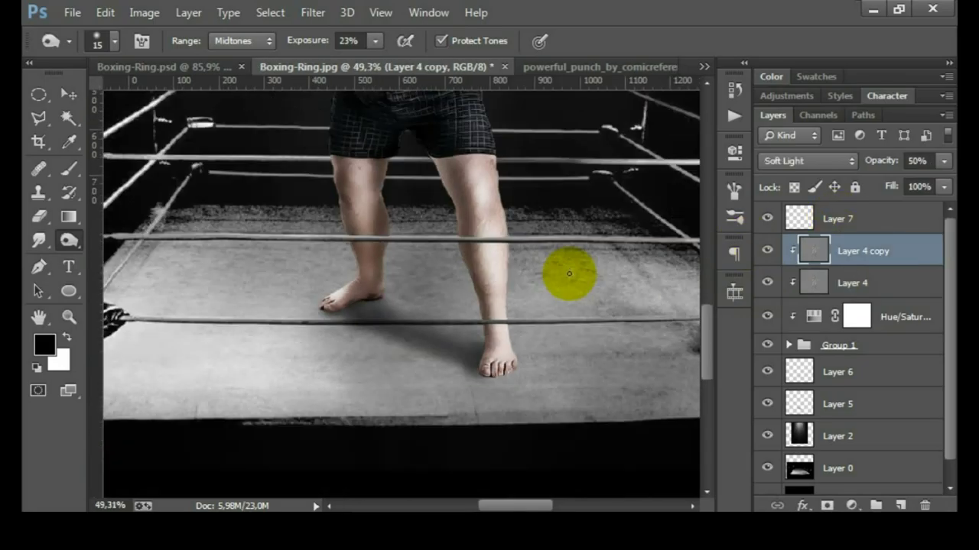
mouse_move(557, 252)
left_mouse_down()
mouse_move(409, 367)
mouse_move(405, 334)
left_mouse_up()
scroll(409, 367, "down", 1)
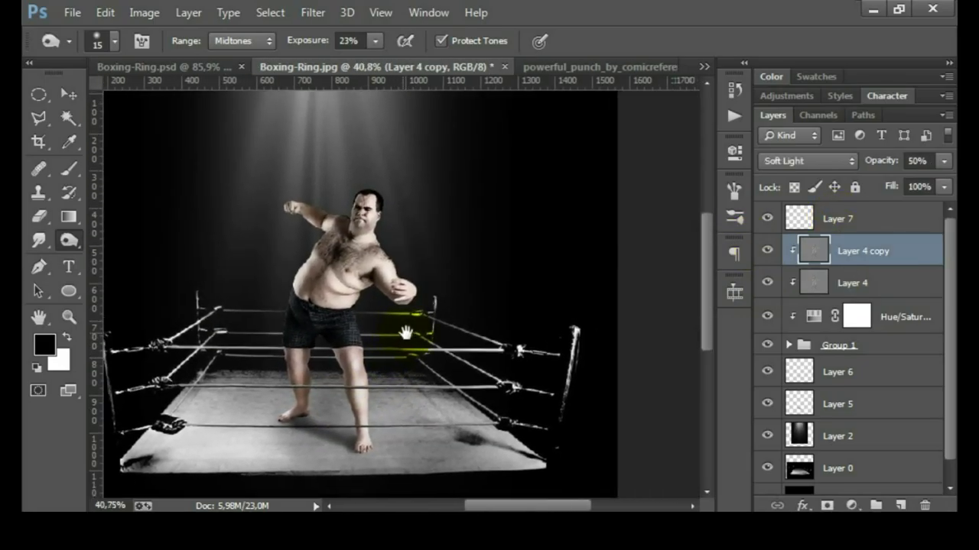
Step: Try moving Layer 2 to the top, undo it, and toggle Layer 2's visibility
left_click(862, 219)
scroll(428, 354, "down", 2)
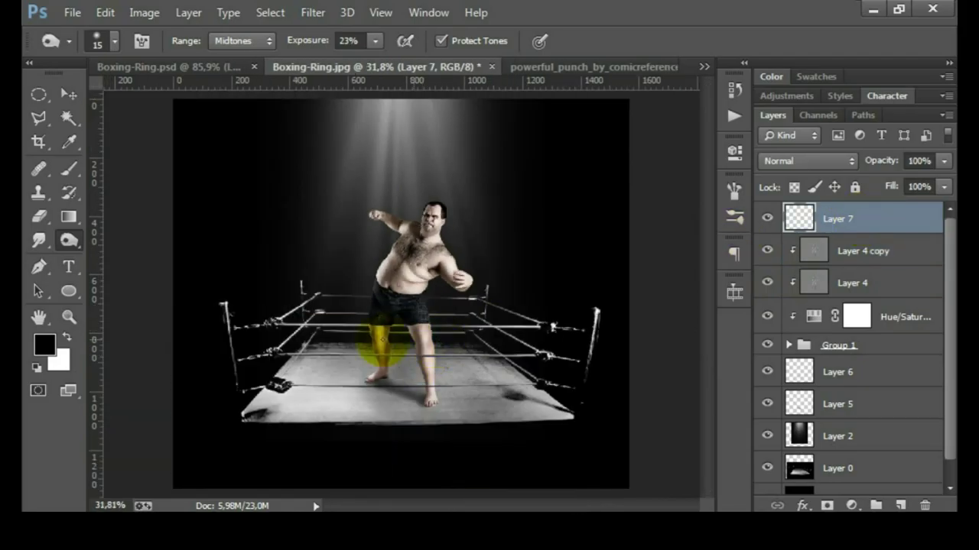
left_click_drag(859, 447, 845, 215)
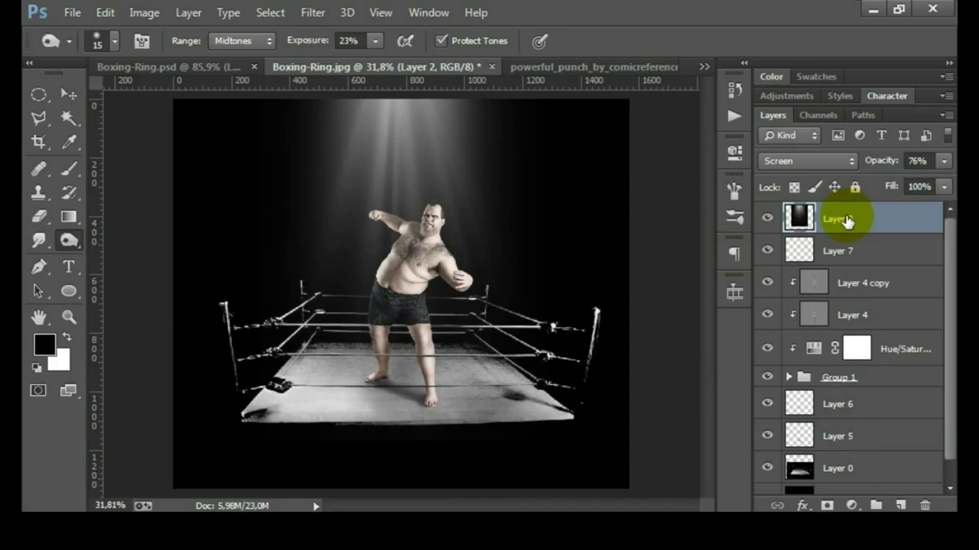
key("ctrl+z")
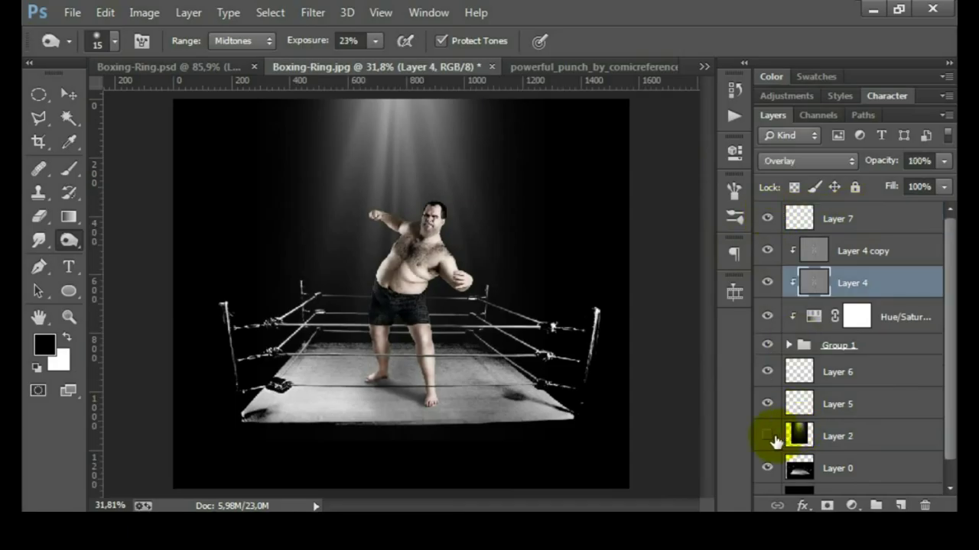
left_click(766, 435)
left_click(872, 436)
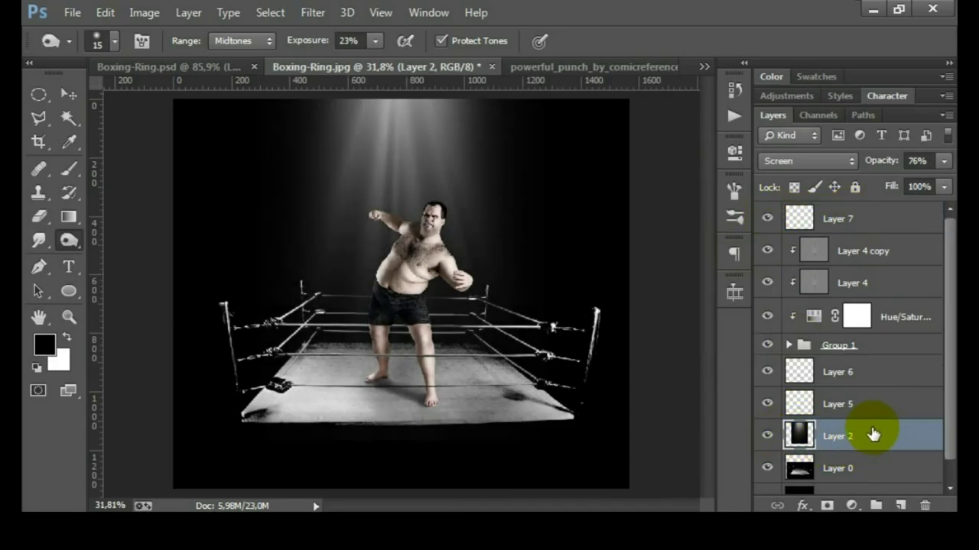
Step: Expand Group 1 and select Layer 3 copy
scroll(865, 419, "down", 1)
scroll(425, 400, "up", 1)
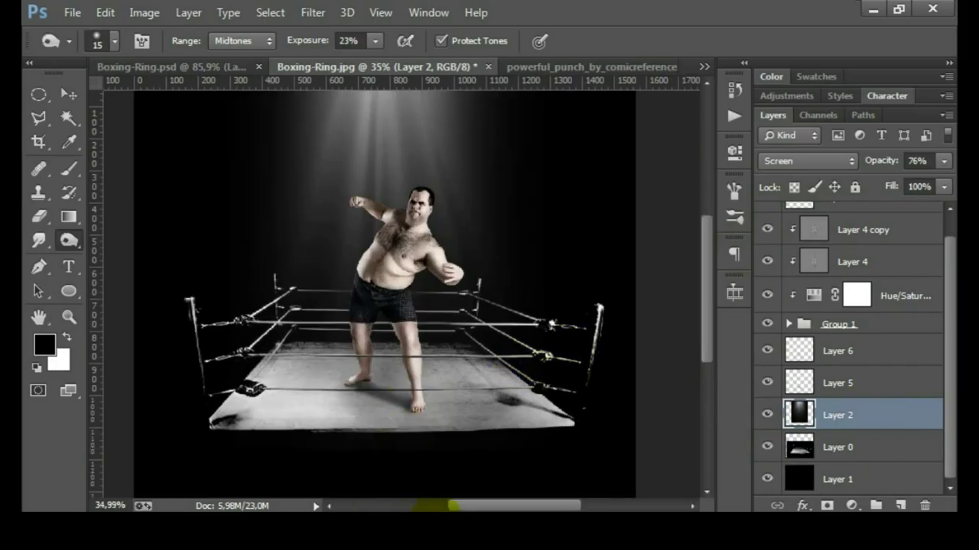
scroll(579, 325, "down", 1)
left_click(788, 327)
left_click(841, 382)
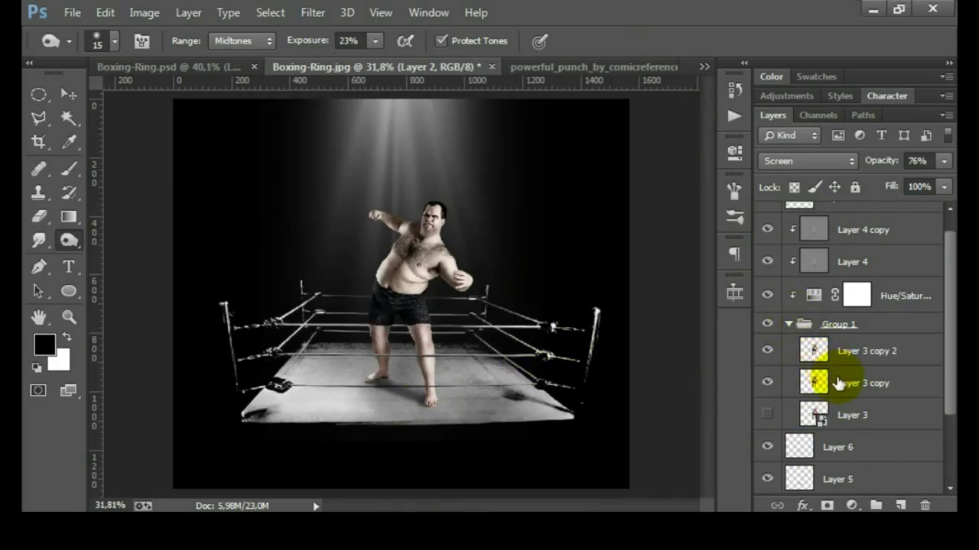
Step: Apply Topaz Detail 3's Overall Detail Strong II preset to Layer 3 copy
left_click(312, 12)
mouse_move(339, 451)
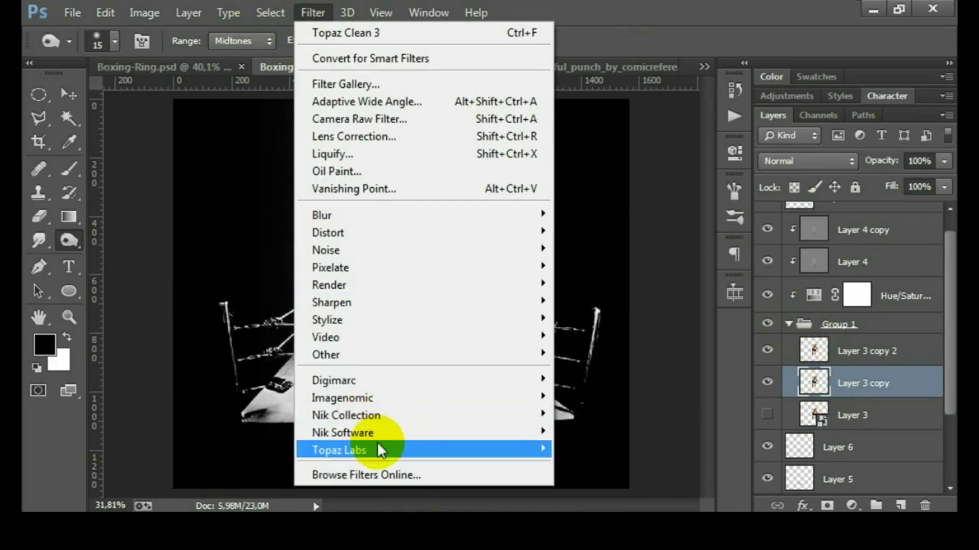
left_click(609, 334)
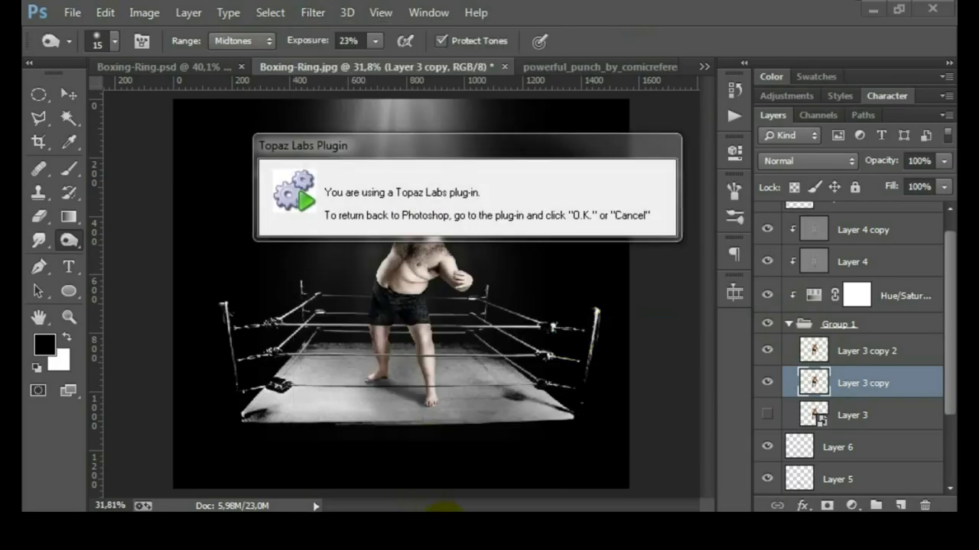
left_click(183, 428)
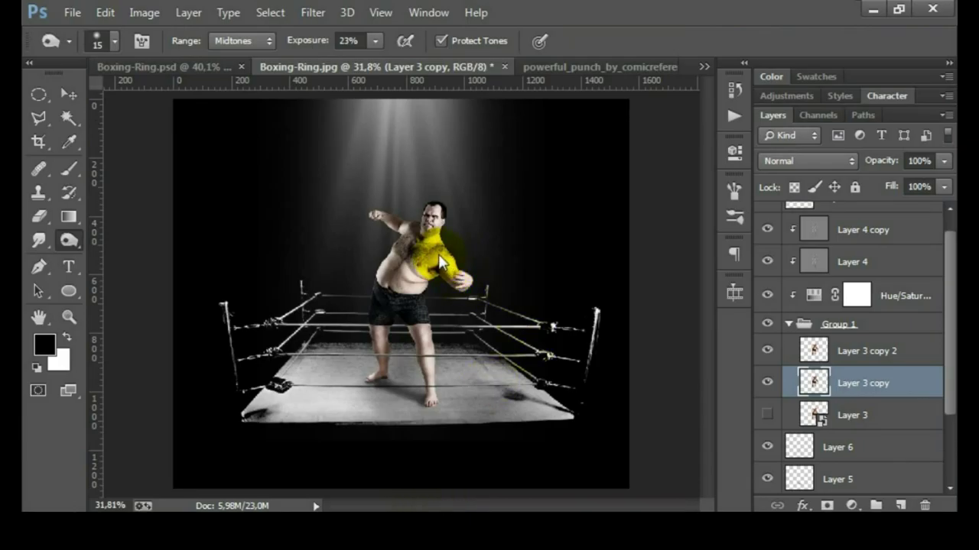
Step: Compare with Layer 3 copy 2 and leave Layer 3 copy 2 hidden
scroll(403, 240, "up", 2)
scroll(415, 240, "up", 2)
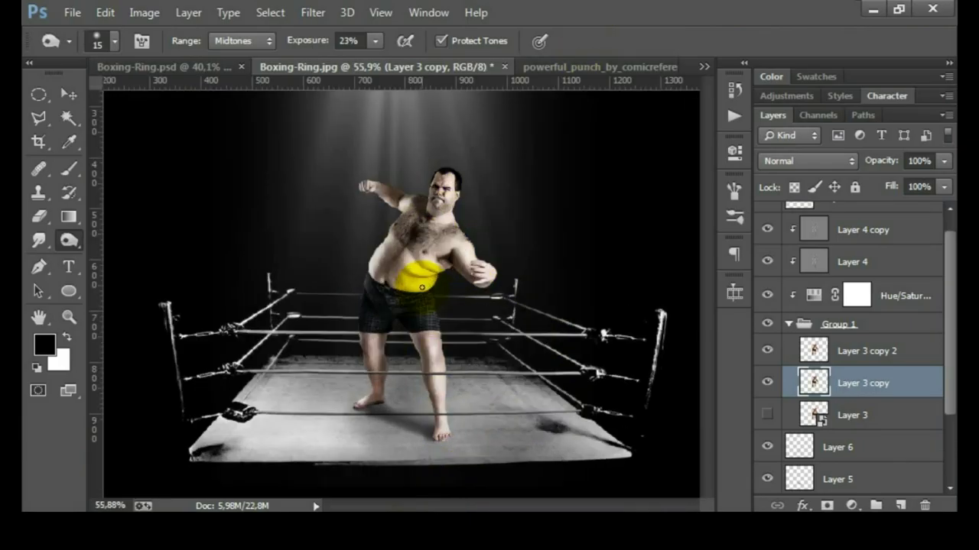
scroll(422, 251, "up", 2)
left_click(767, 383)
left_click(767, 382)
left_click(767, 350)
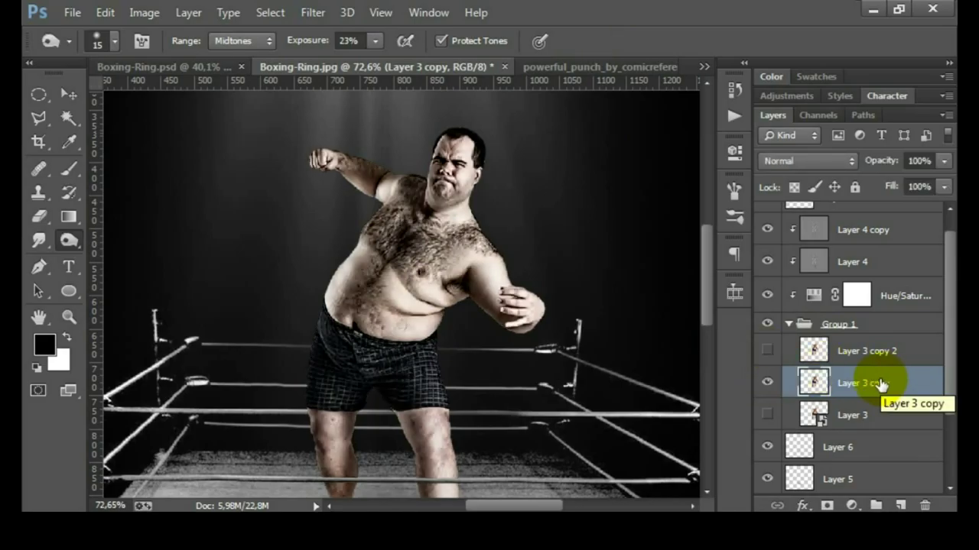
left_click(313, 13)
mouse_move(340, 451)
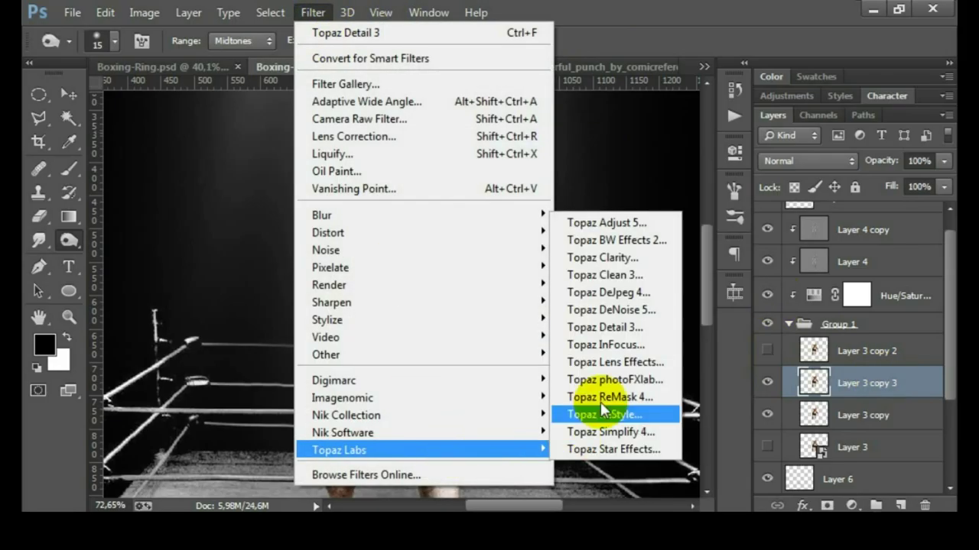
Step: Apply Topaz Clean 3's Crisp Style preset to Layer 3 copy 3 and render it
left_click(633, 280)
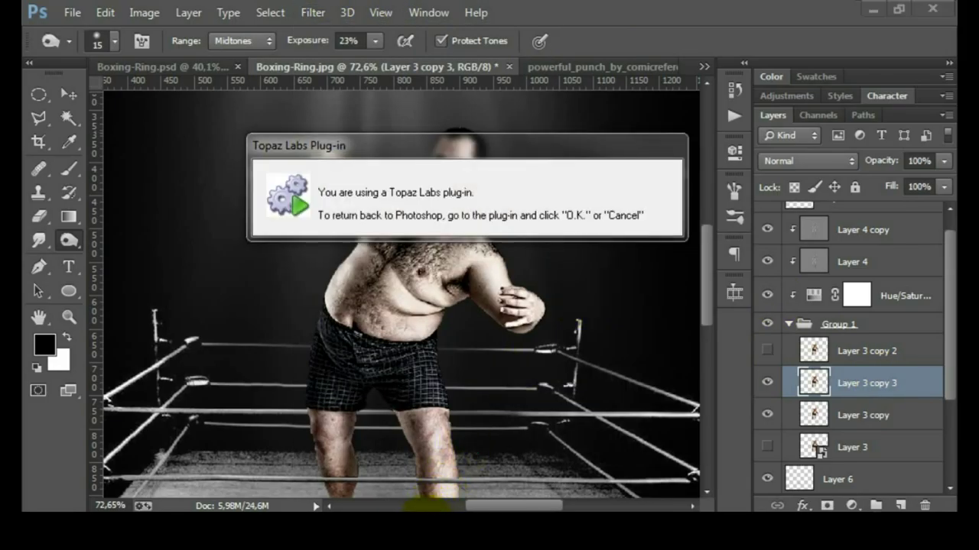
left_click(143, 266)
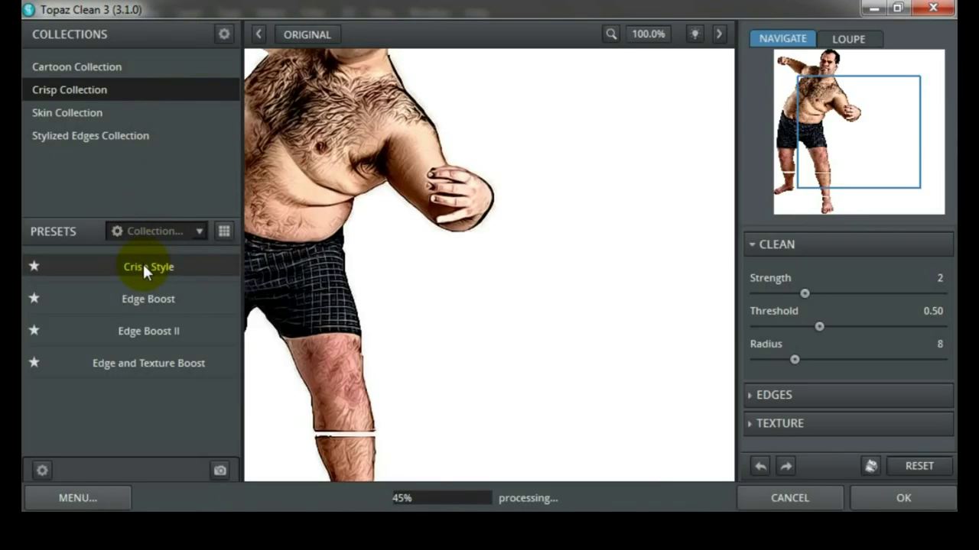
left_click(877, 493)
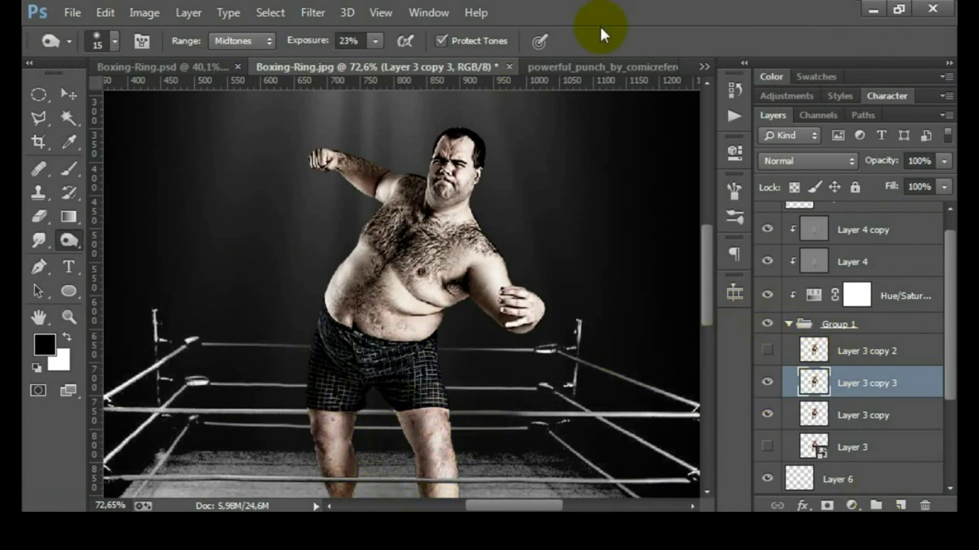
Step: Delete the extra Layer 3 copy 2 and collapse Group 1
left_click(767, 351)
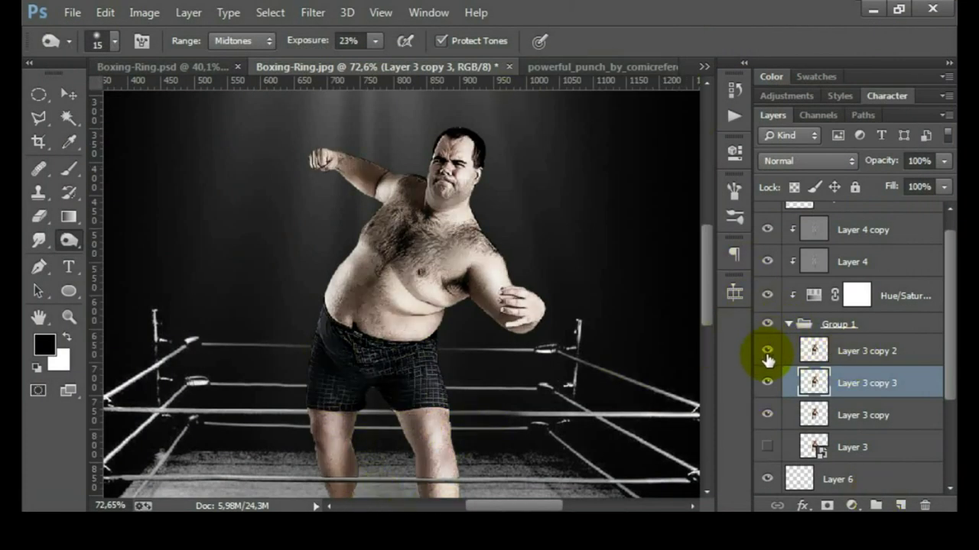
left_click(877, 353)
key("Delete")
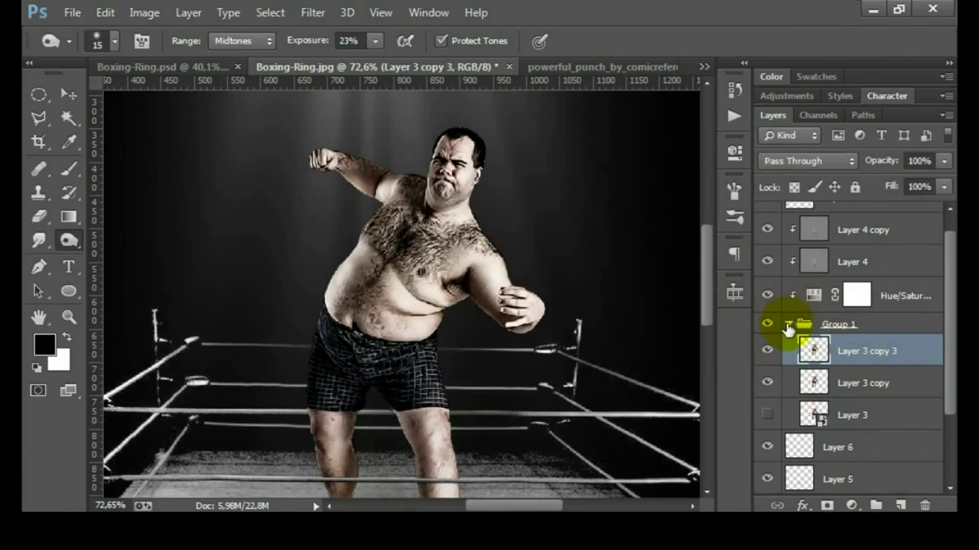
left_click(788, 325)
scroll(461, 231, "down", 5)
scroll(816, 220, "up", 1)
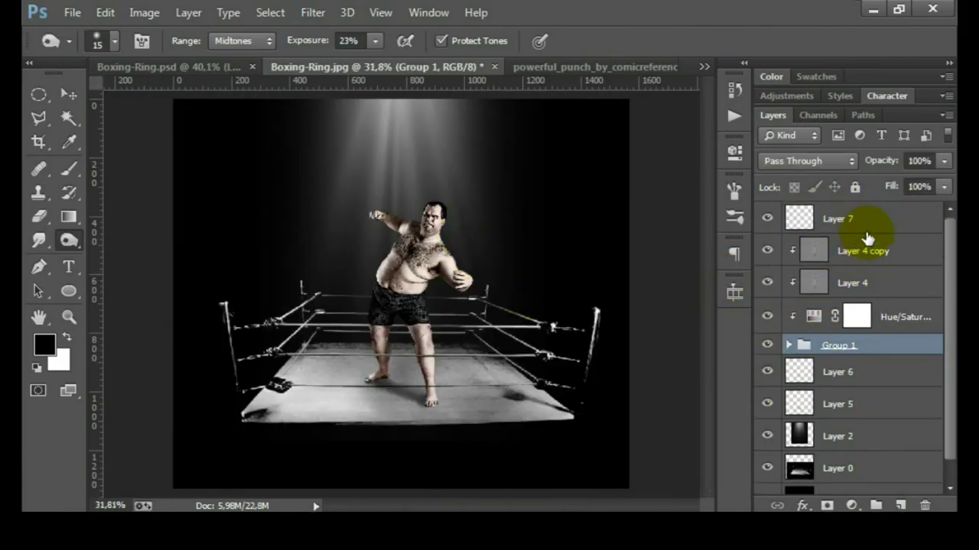
Step: Move light-beam Layer 2 to the top at 100% opacity and shift it down slightly
left_click_drag(879, 440, 839, 217)
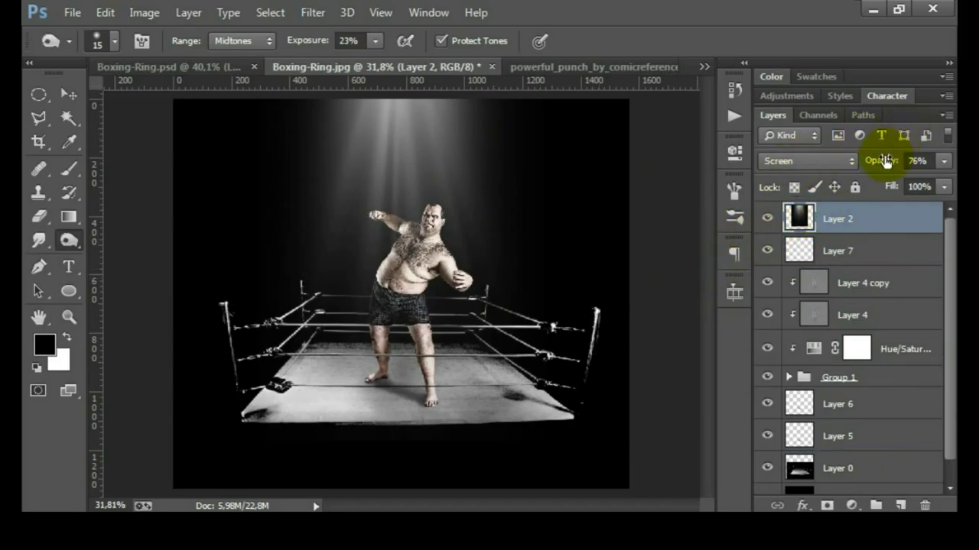
left_click_drag(886, 160, 944, 167)
left_click(67, 89)
left_click_drag(414, 165, 414, 193)
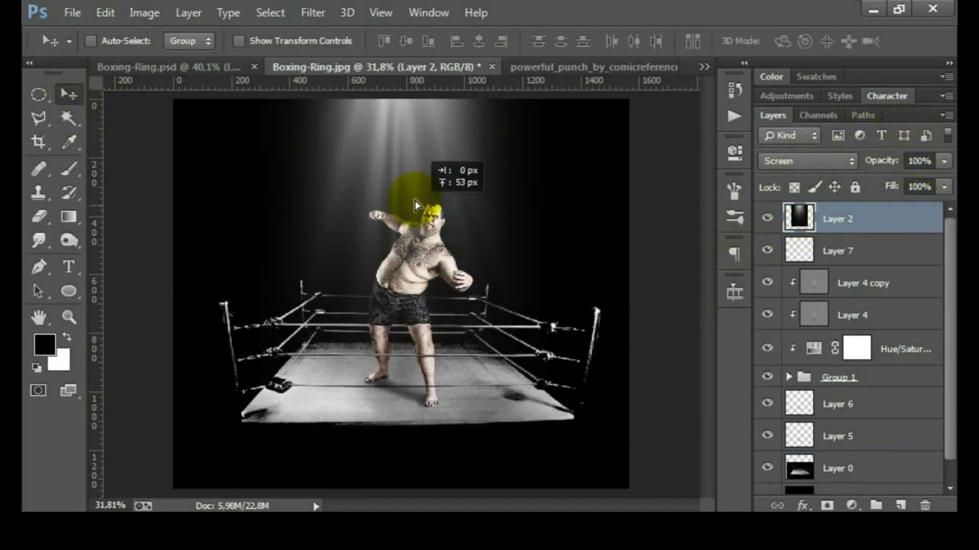
Step: Soften the light beams with a 10 px Gaussian Blur and compare before and after
left_click(313, 12)
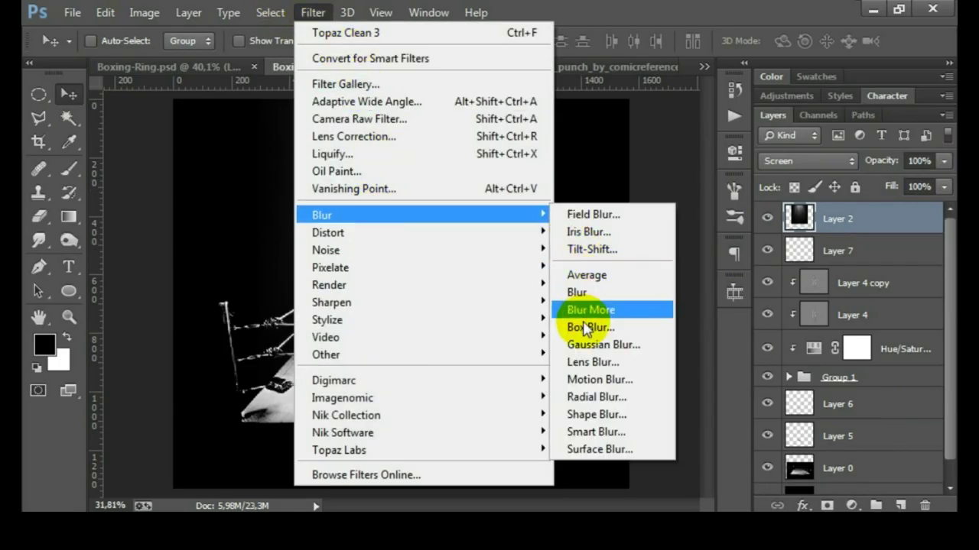
mouse_move(322, 215)
left_click(591, 342)
type("0")
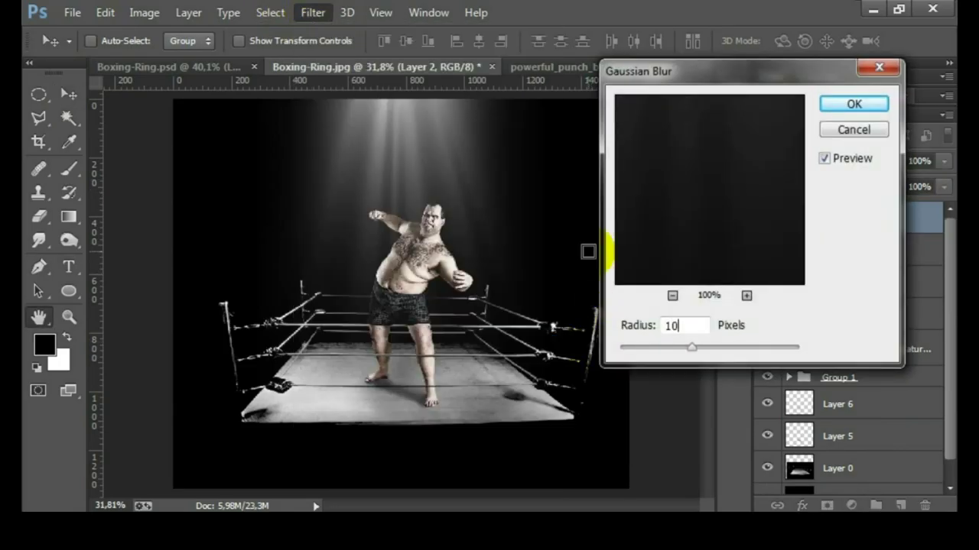
left_click(853, 103)
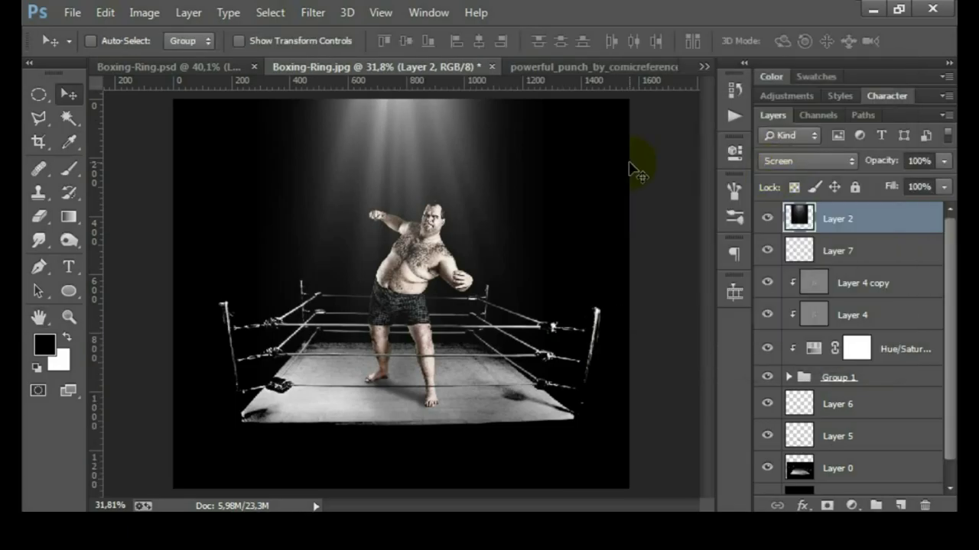
left_click(767, 219)
left_click(767, 218)
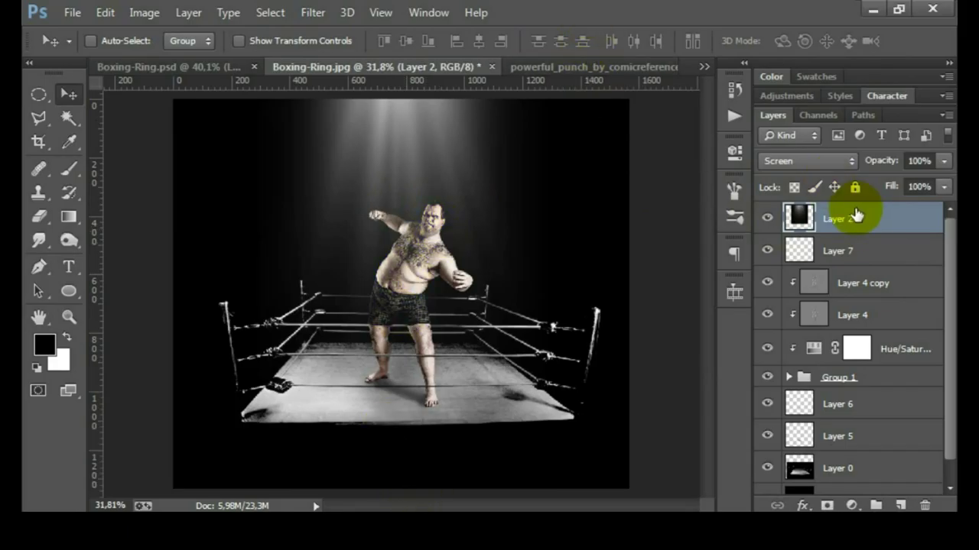
key("ctrl+t")
key("ctrl+0")
Step: Enlarge the light beams to about 106% and nudge them up slightly
left_click_drag(509, 128, 522, 111)
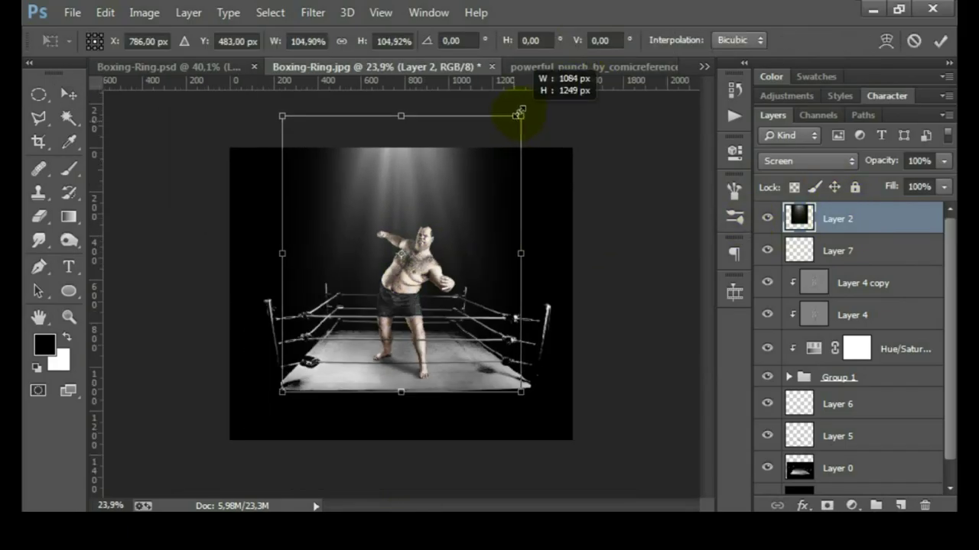
left_click_drag(467, 249, 468, 238)
double_click(465, 231)
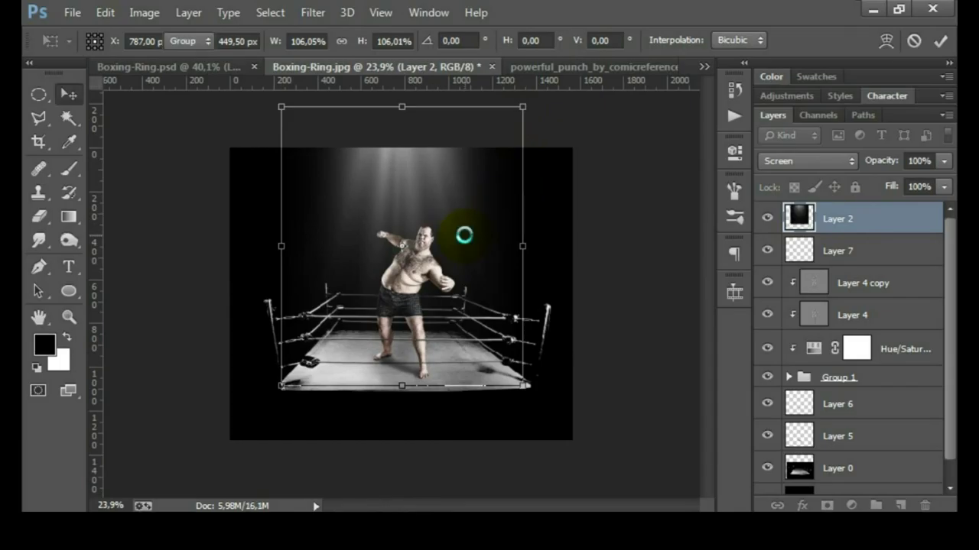
key("ctrl+0")
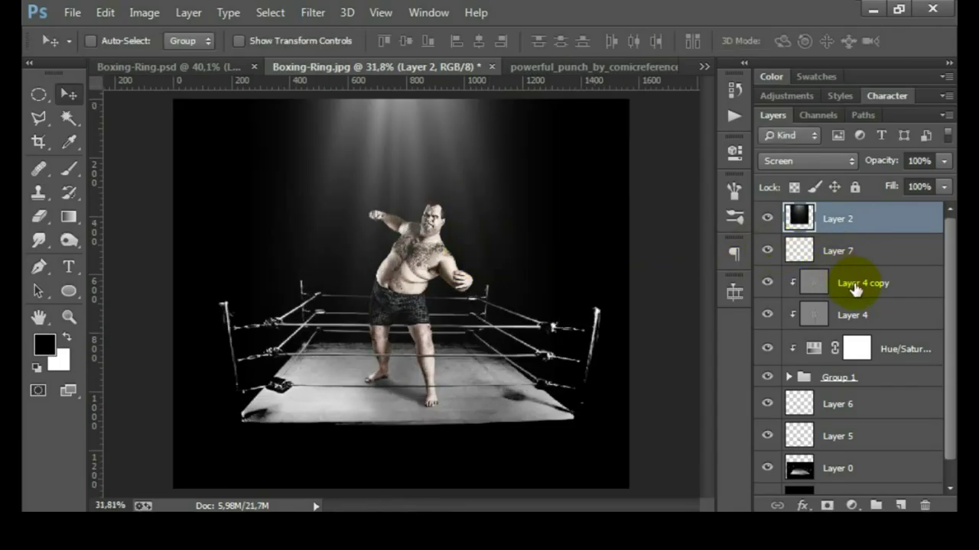
Step: Reselect Layer 2 and stamp all visible layers into a new merged Layer 8
left_click(841, 287)
left_click(926, 162)
left_click(891, 220)
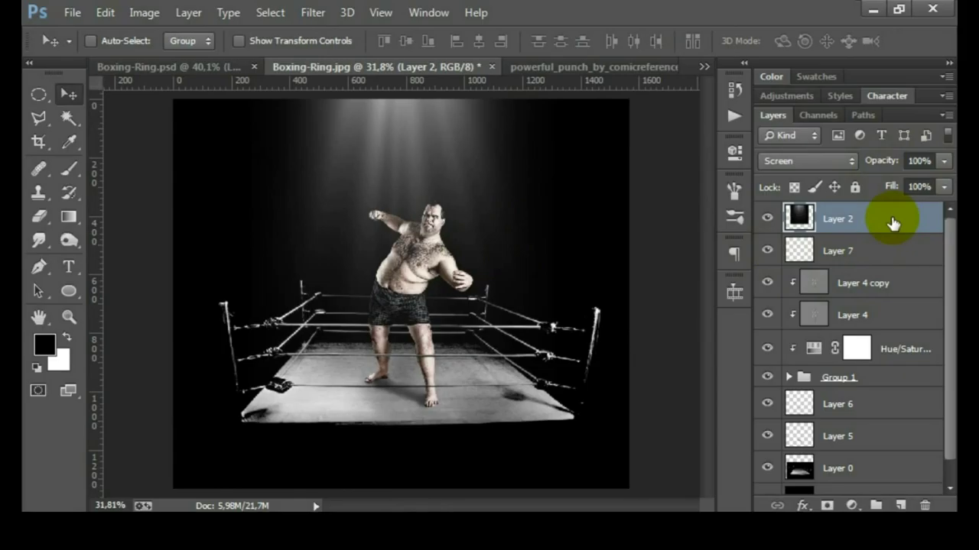
key("ctrl+shift+alt+e")
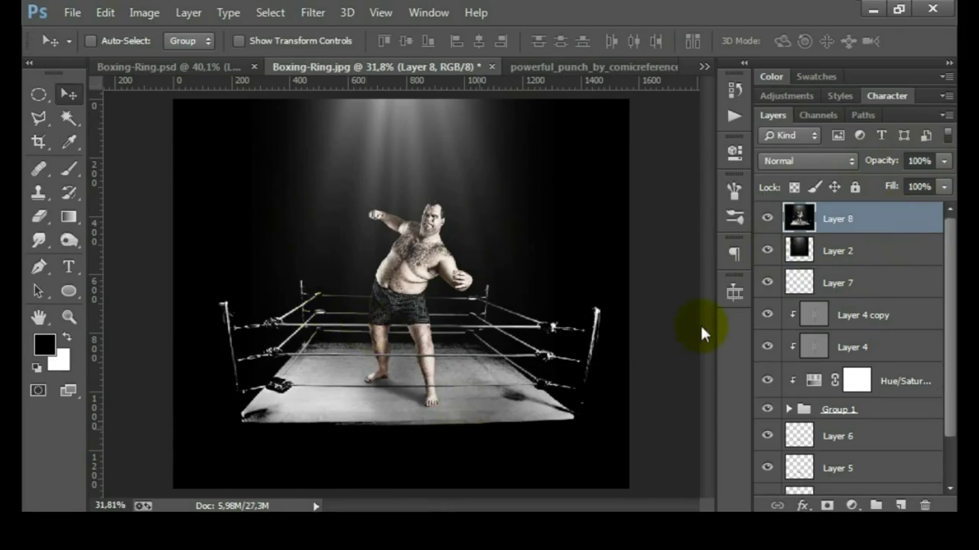
Step: Convert Layer 8 to a smart object and set Camera Raw Exposure +0.15 and Contrast +10
right_click(833, 220)
left_click(566, 202)
left_click(312, 12)
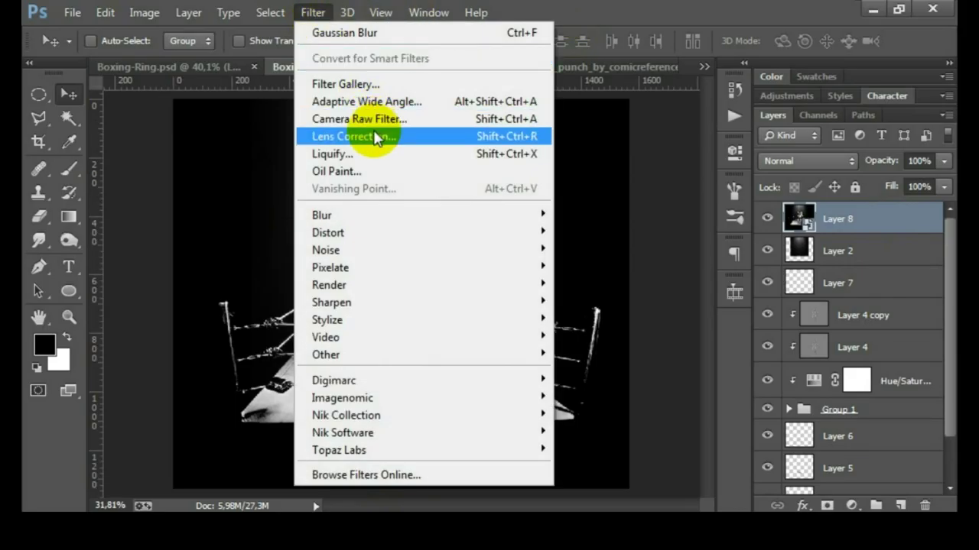
left_click(380, 119)
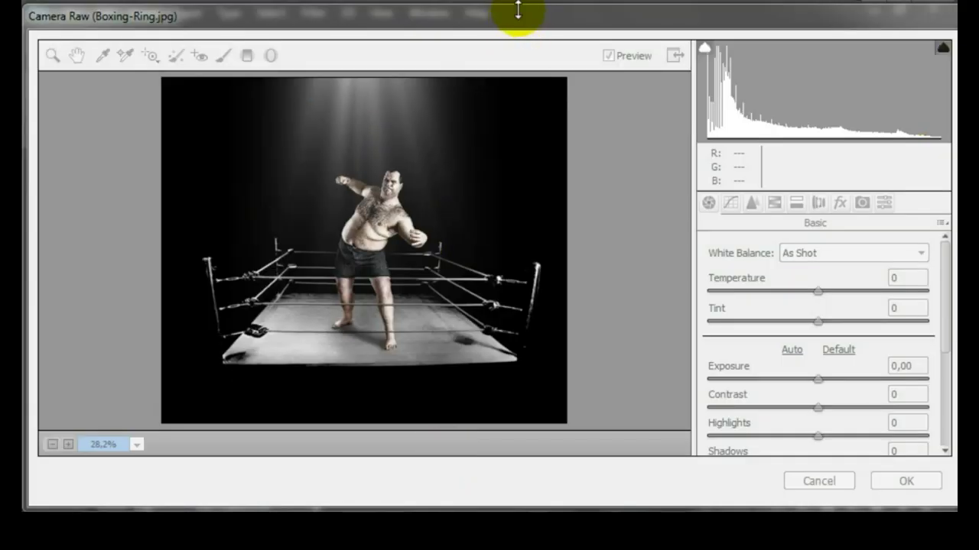
left_click_drag(817, 378, 823, 384)
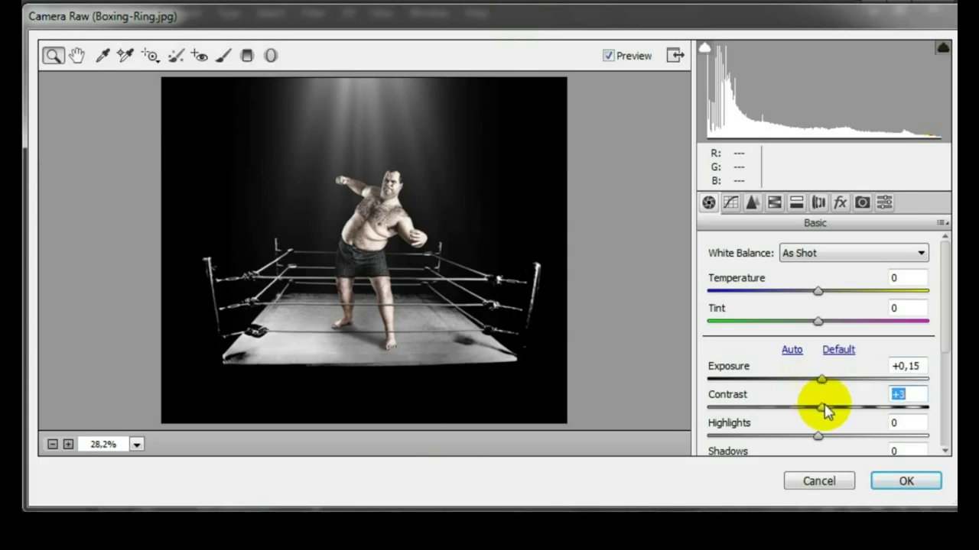
left_click_drag(826, 410, 834, 413)
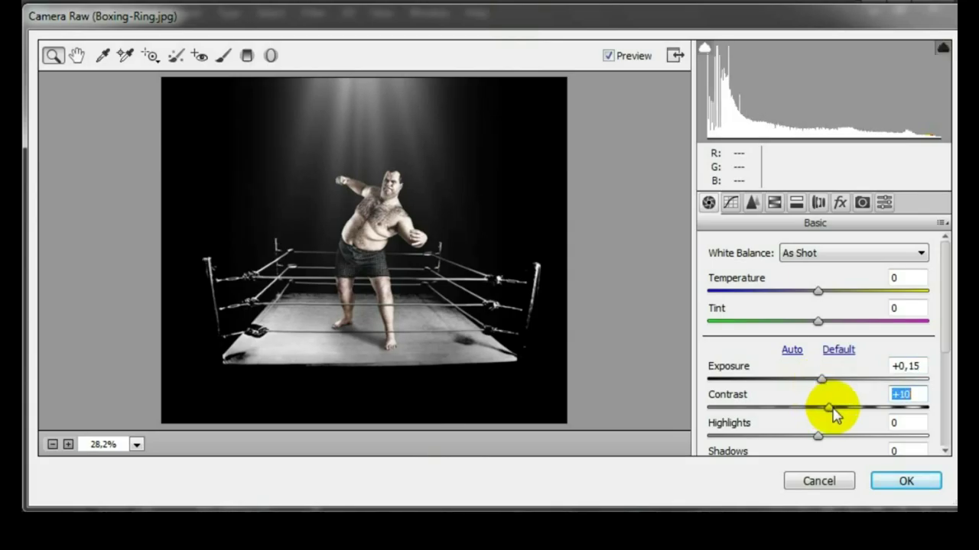
Step: Set Highlights -51, Shadows +36 and Whites +32, then apply the Camera Raw filter
scroll(849, 405, "down", 3)
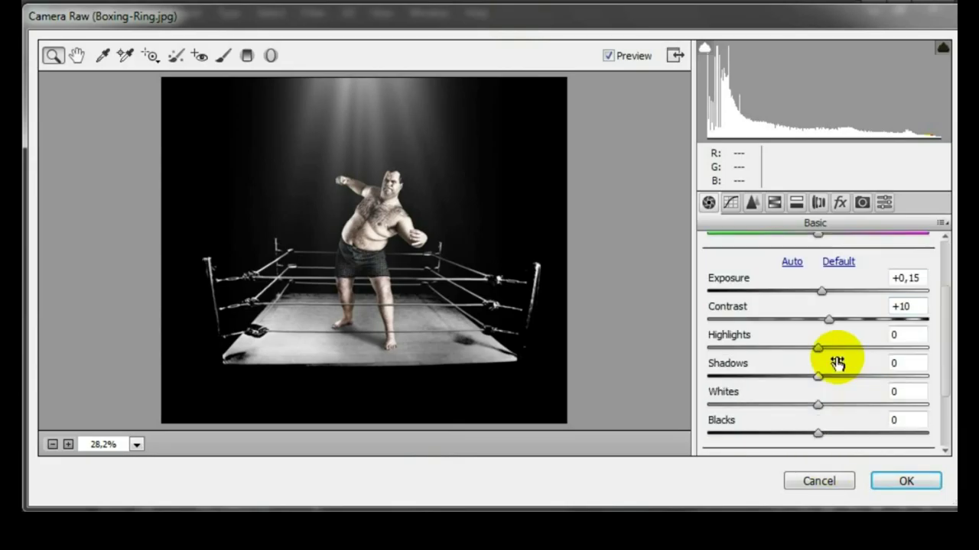
left_click_drag(818, 350, 774, 356)
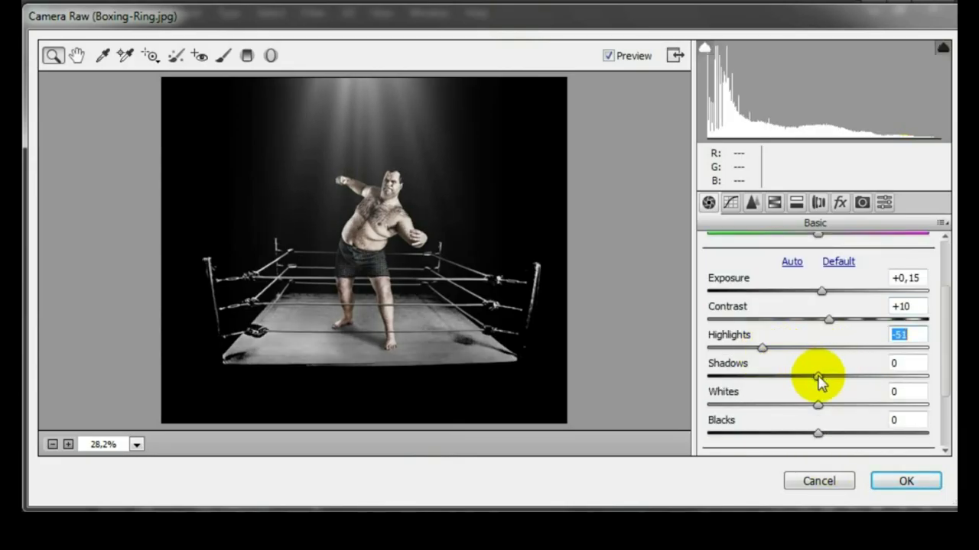
left_click_drag(825, 380, 854, 384)
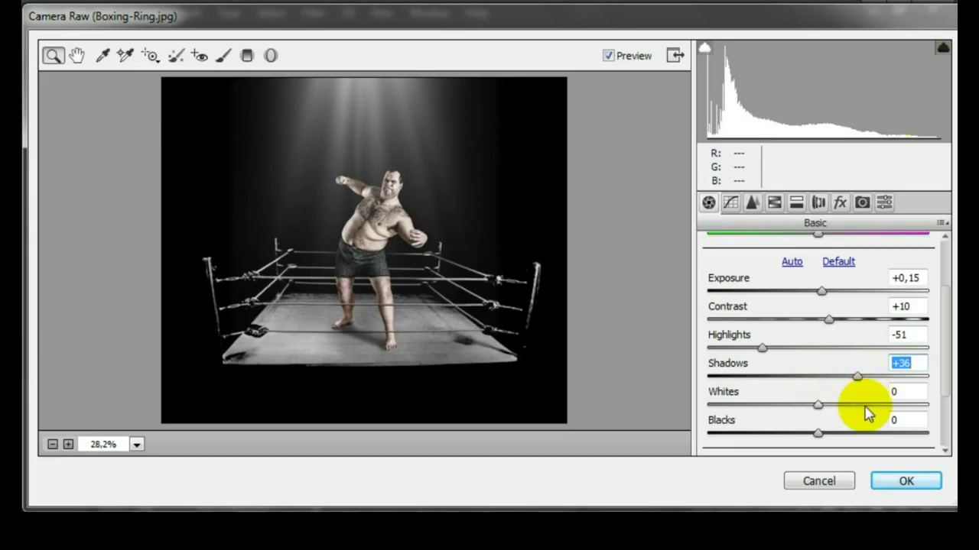
scroll(841, 382, "down", 2)
left_click_drag(818, 360, 833, 362)
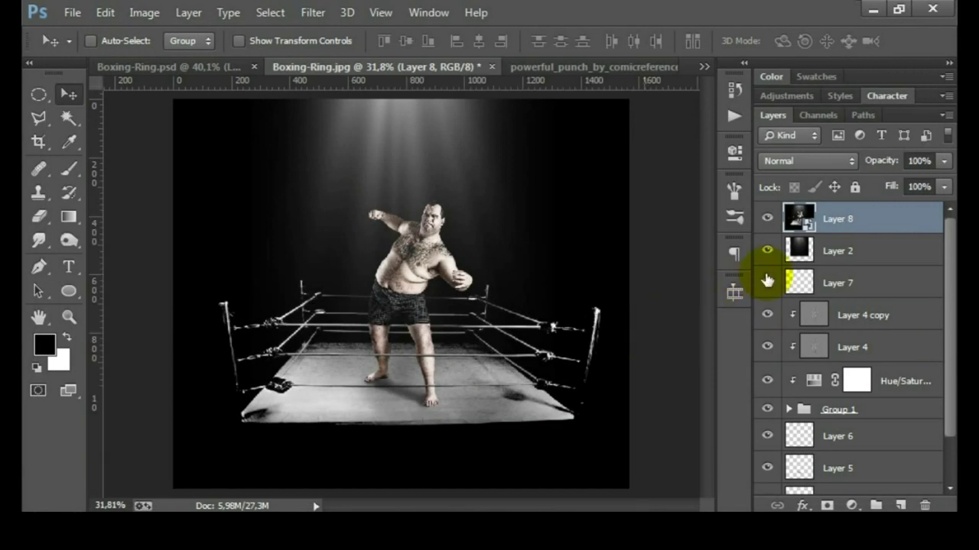
left_click(849, 249)
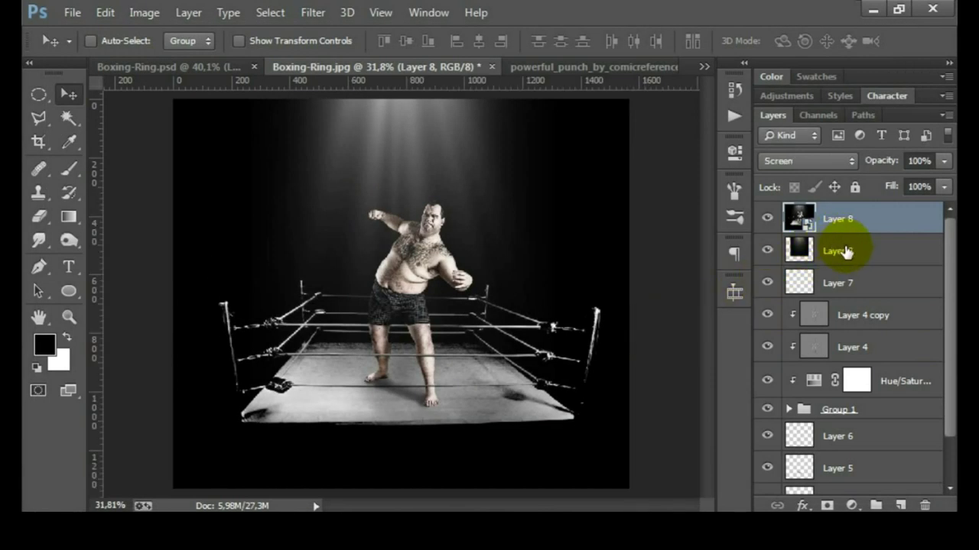
Step: Add a mask to Layer 2 and paint out beams near the ring's right side
left_click(826, 505)
key("b")
key("0")
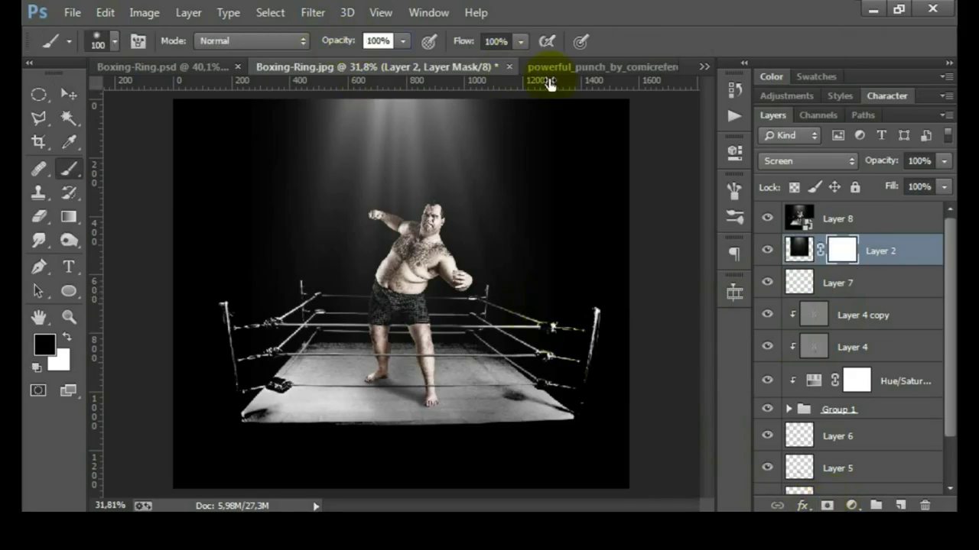
key("bracketright")
key("bracketright")
key("bracketright")
mouse_move(579, 262)
left_mouse_down()
mouse_move(572, 280)
mouse_move(536, 254)
left_mouse_up()
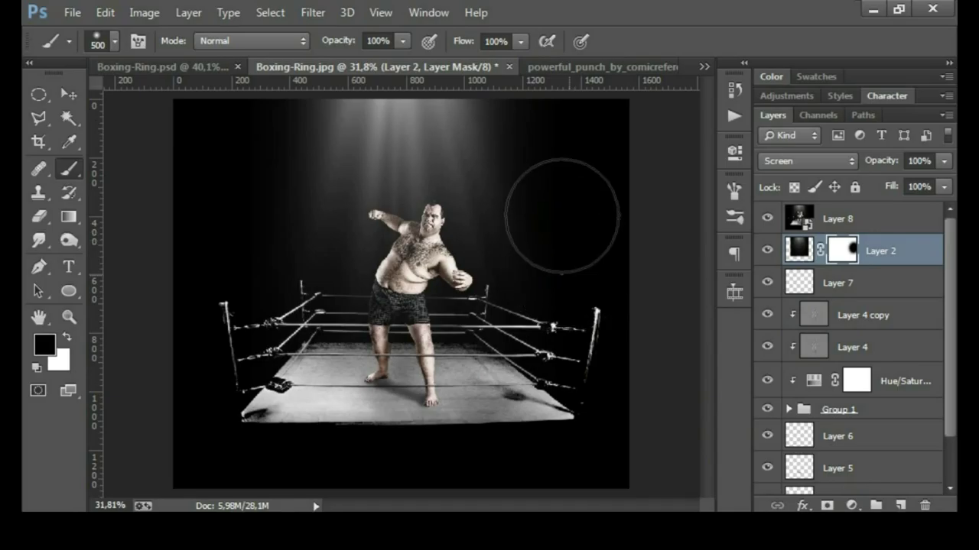
scroll(535, 254, "up", 1)
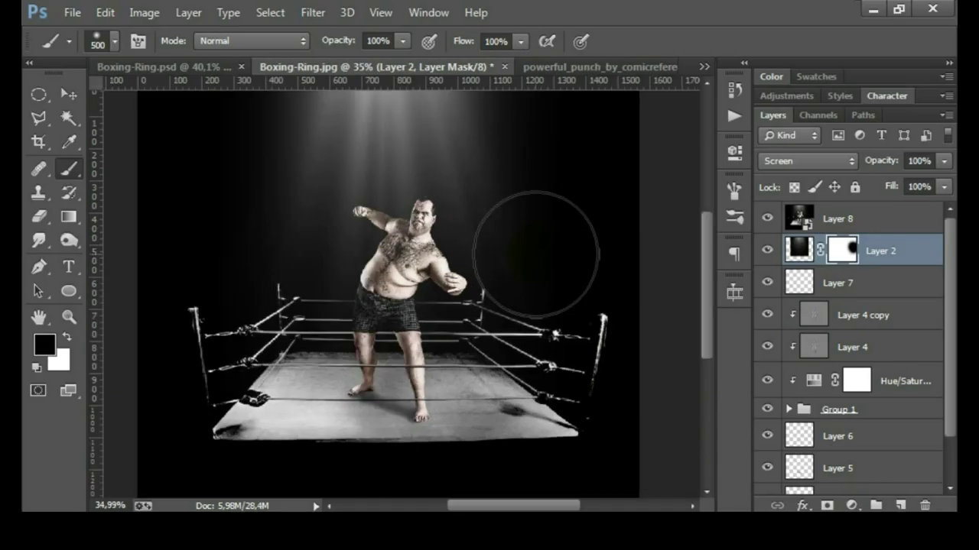
Step: Delete the merged Layer 8 and replace Layer 2's mask with a fresh one
left_click(856, 219)
key("Delete")
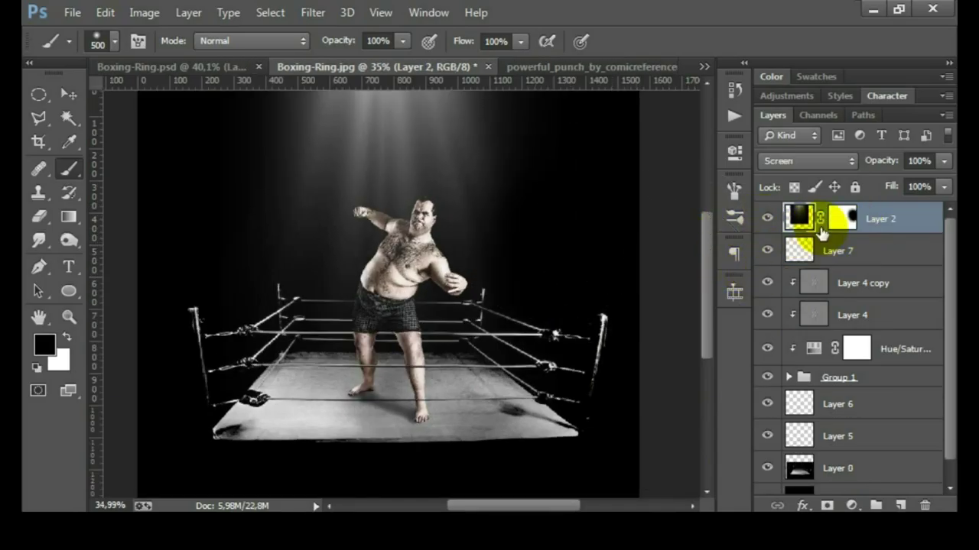
right_click(844, 220)
left_click(838, 267)
left_click(825, 505)
Step: With a 500 px black brush, fade the beams over the left ring ropes in the mask
type("67")
key("bracketleft")
key("bracketleft")
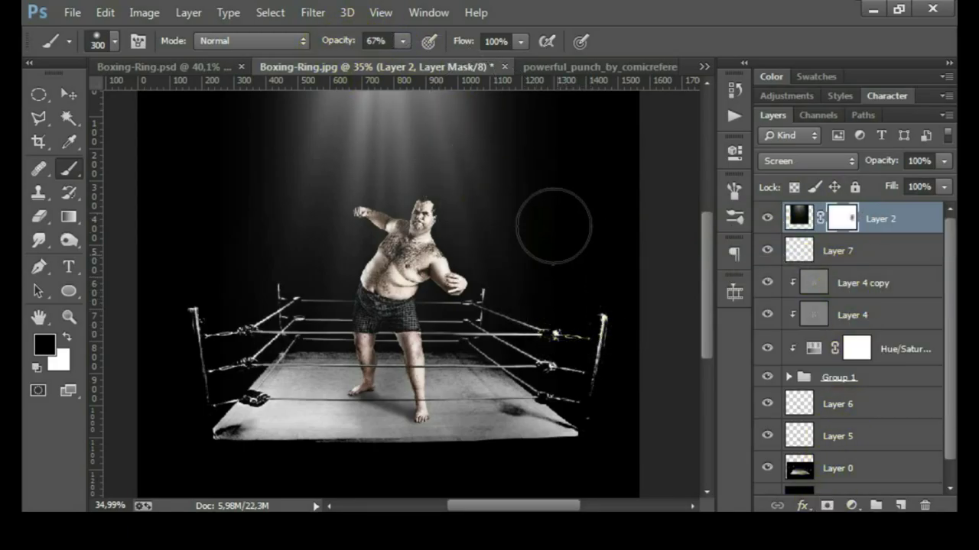
key("bracketright")
key("bracketright")
left_click_drag(558, 291, 437, 377)
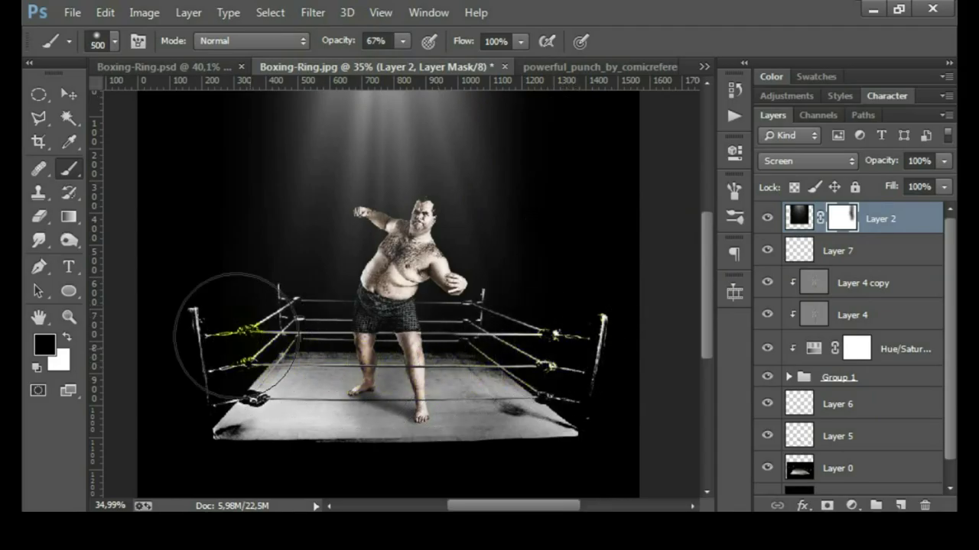
left_click_drag(179, 217, 219, 120)
Step: At 18% brush opacity, lightly mask the beams over the boxer's legs and ring floor
mouse_move(316, 43)
left_mouse_down()
mouse_move(344, 47)
mouse_move(335, 47)
left_mouse_up()
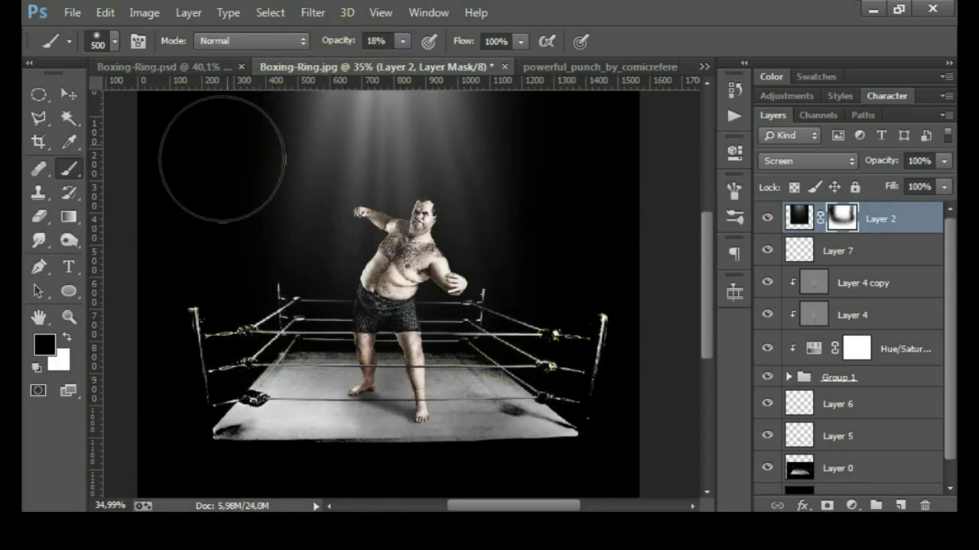
left_click(277, 329)
left_click(382, 348)
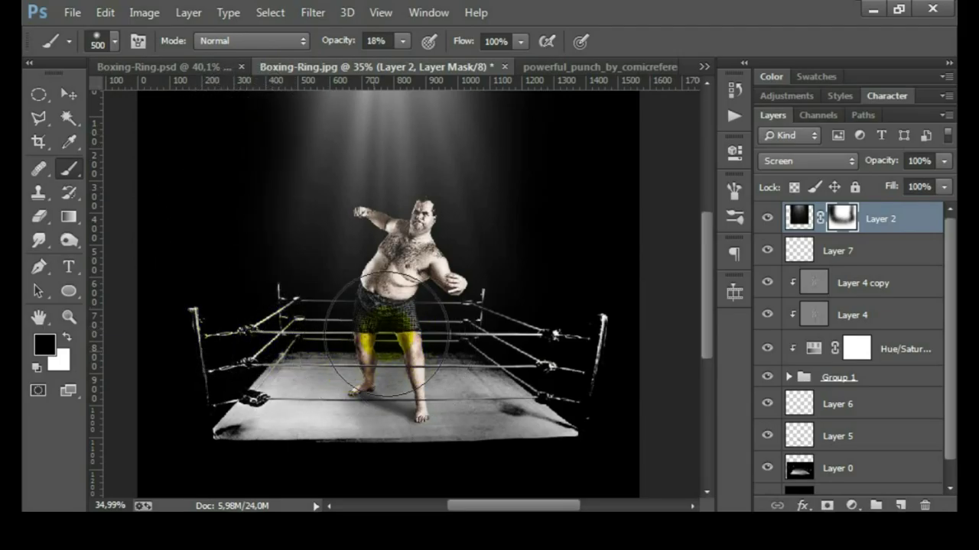
left_click(465, 381)
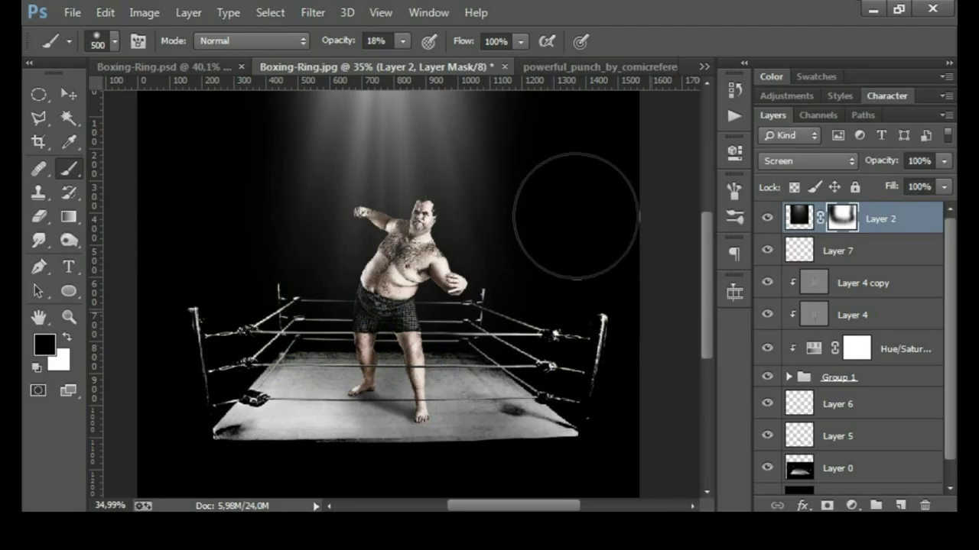
scroll(562, 229, "up", 2)
scroll(569, 276, "down", 1)
scroll(574, 294, "down", 1)
key("bracketleft")
key("bracketleft")
key("bracketleft")
key("bracketleft")
key("bracketleft")
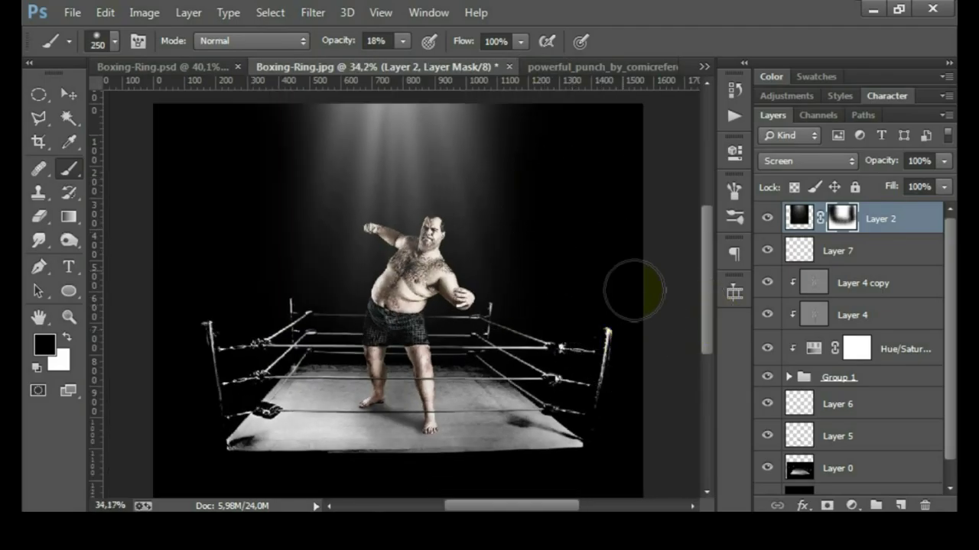
key("ctrl+t")
Step: Skew both bottom corners of Layer 2 outward and commit, widening the beam's base
key("ctrl+minus")
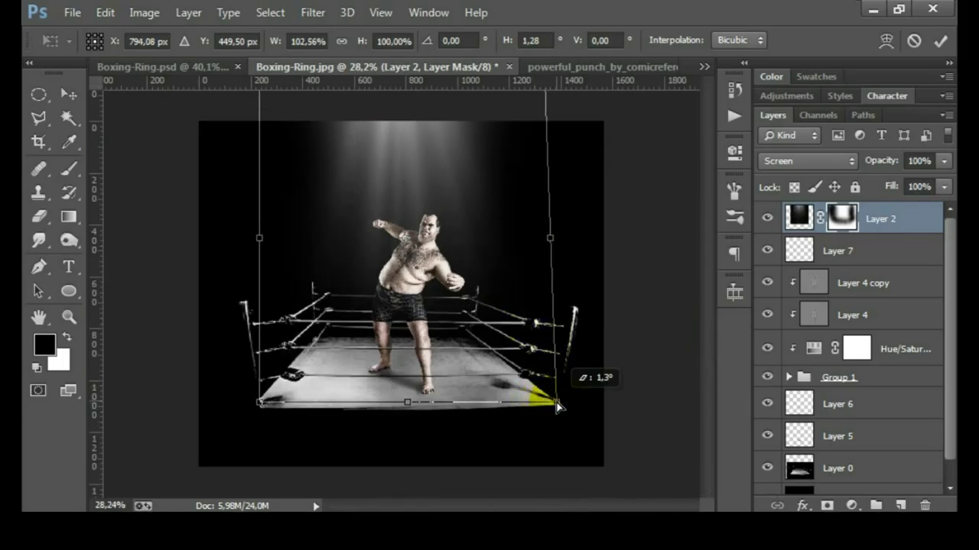
left_click_drag(550, 406, 568, 406)
left_click_drag(261, 405, 230, 408)
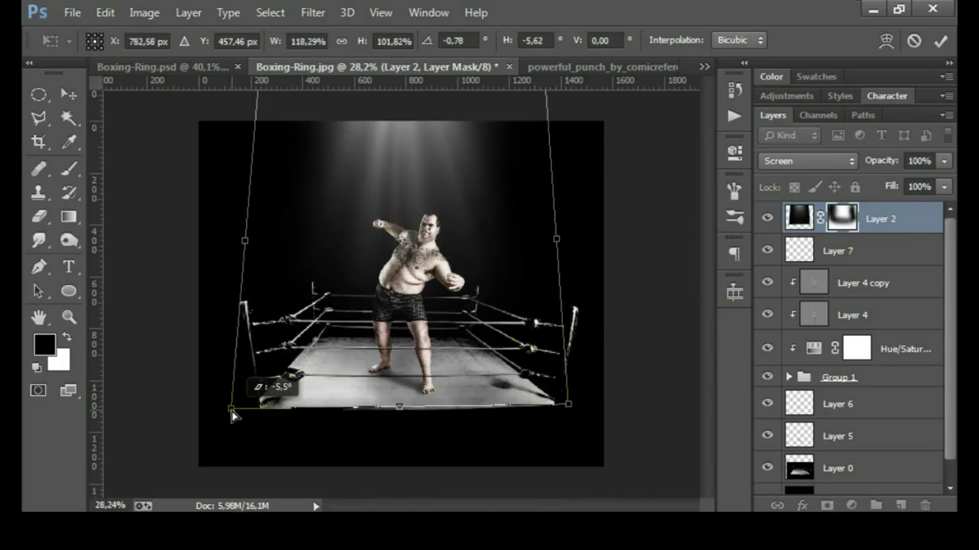
double_click(417, 348)
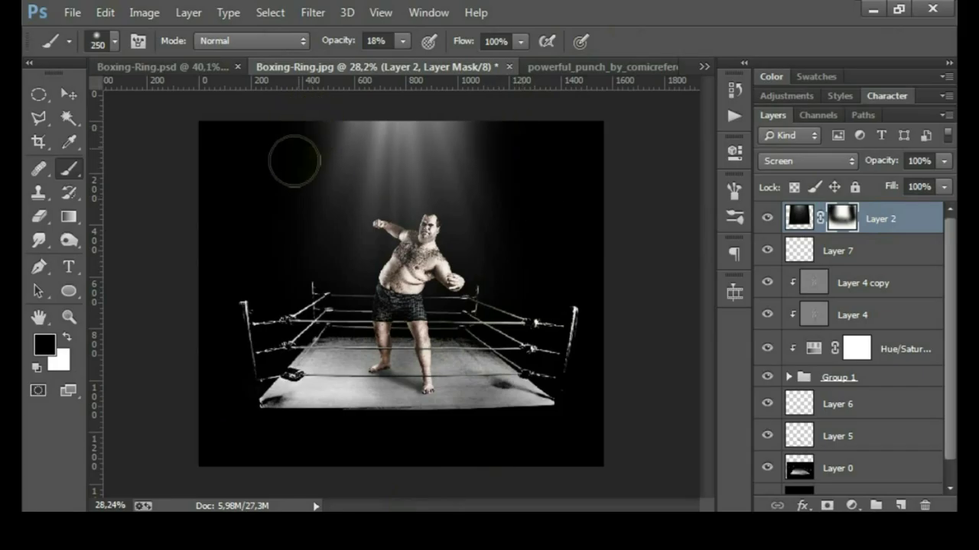
key("bracketright")
key("bracketright")
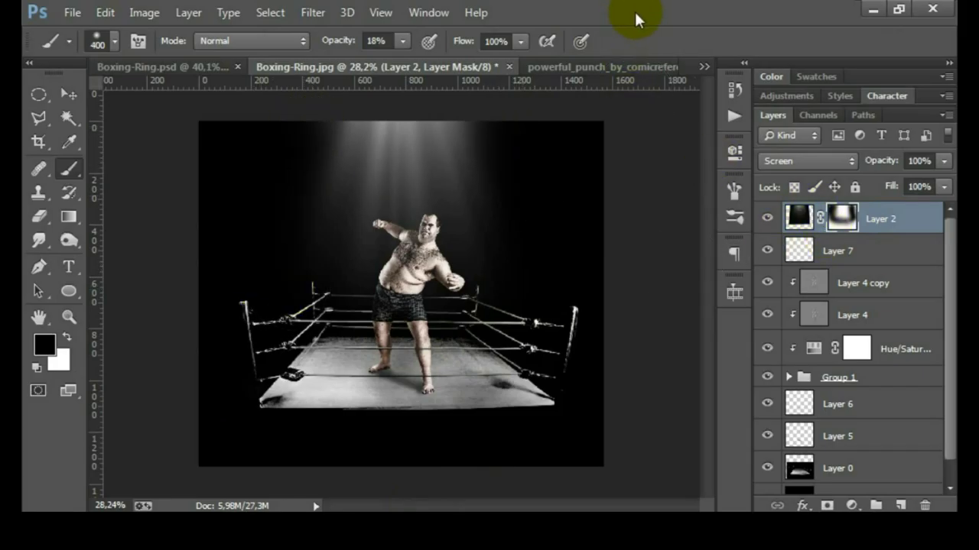
Step: Stamp visible layers into a smart-object Layer 8 and raise Camera Raw exposure and contrast
key("ctrl+alt+shift+e")
right_click(862, 218)
left_click(570, 203)
left_click(311, 17)
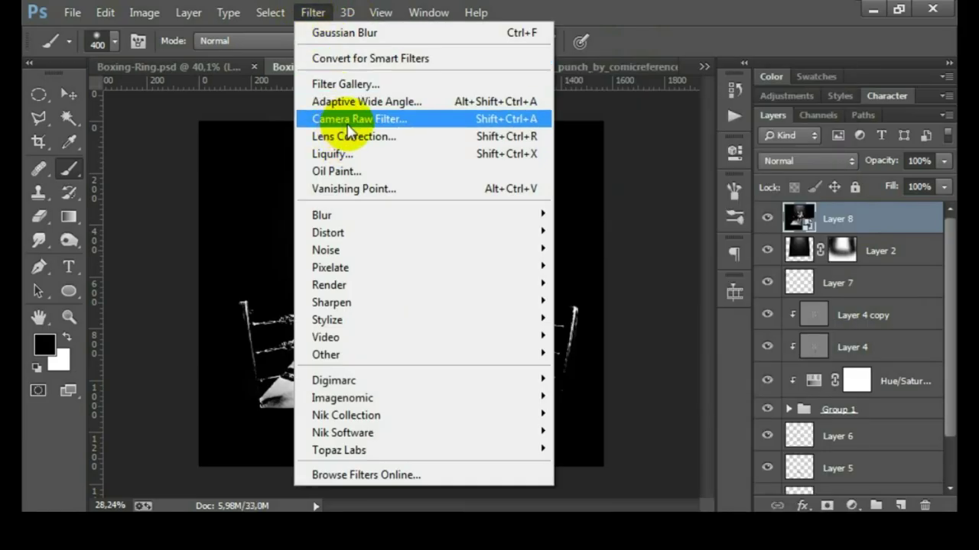
left_click(348, 121)
mouse_move(812, 384)
left_mouse_down()
mouse_move(822, 382)
mouse_move(833, 415)
left_mouse_up()
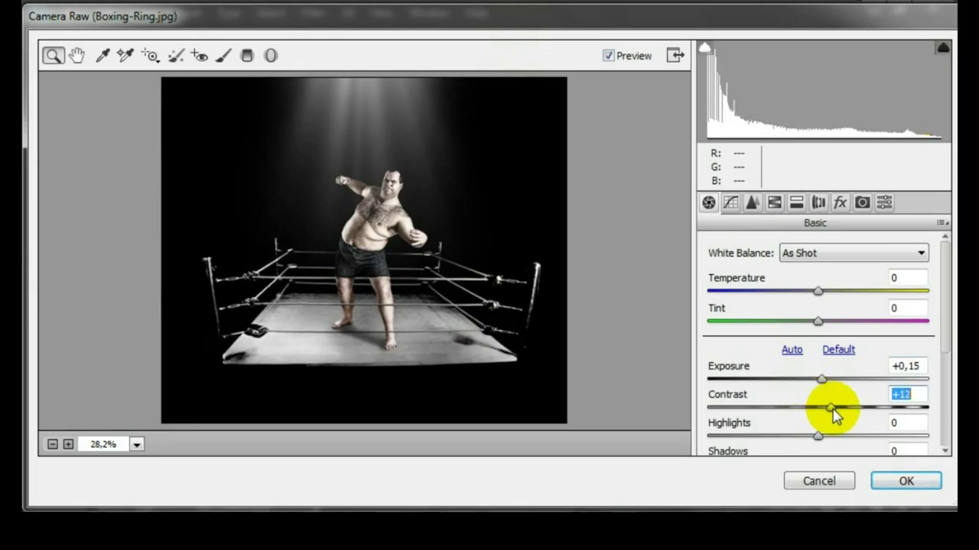
Step: Set Highlights -50, Shadows +38, Whites +32, Blacks -28, Clarity +9 and apply
scroll(829, 411, "down", 2)
mouse_move(819, 394)
left_mouse_down()
mouse_move(765, 410)
mouse_move(841, 421)
mouse_move(859, 436)
left_mouse_up()
scroll(841, 389, "down", 2)
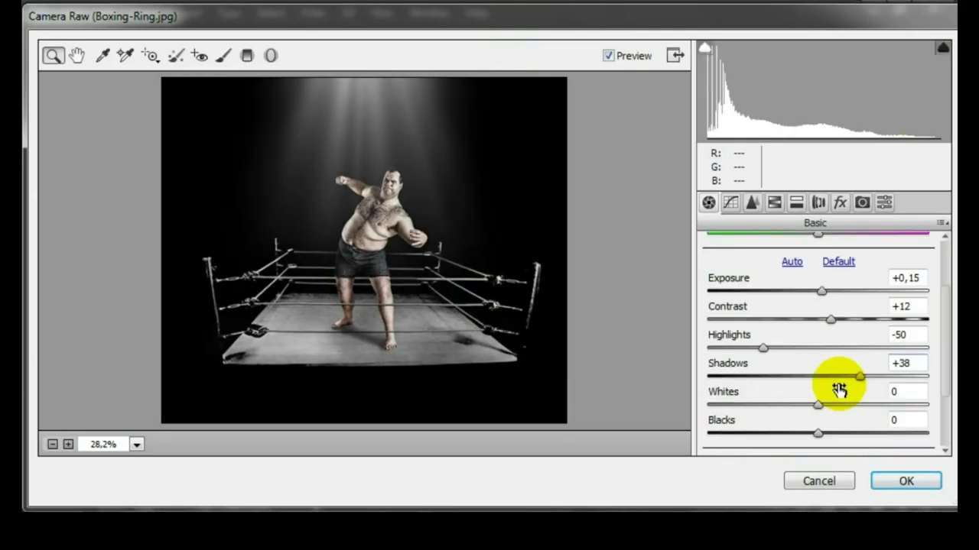
scroll(838, 390, "down", 2)
left_click_drag(818, 360, 834, 361)
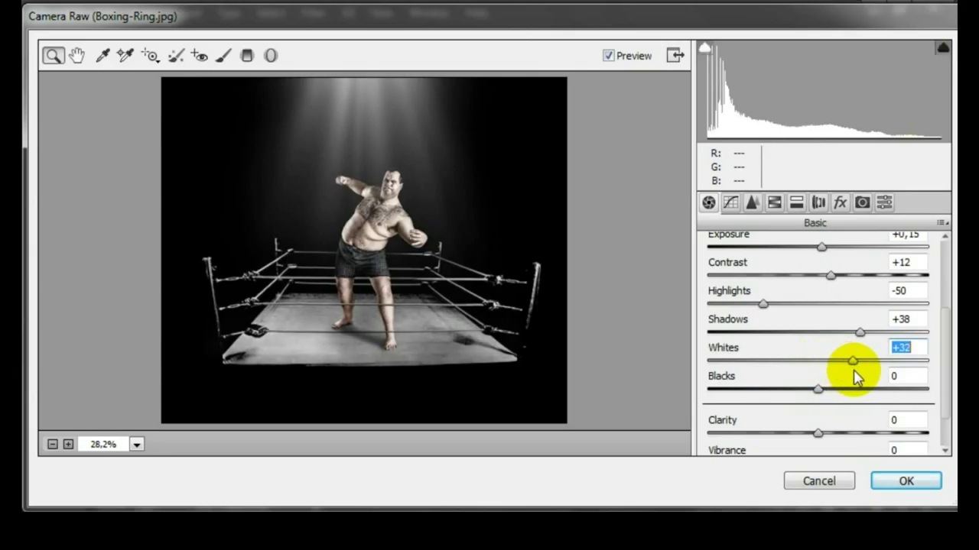
left_click_drag(811, 397, 802, 402)
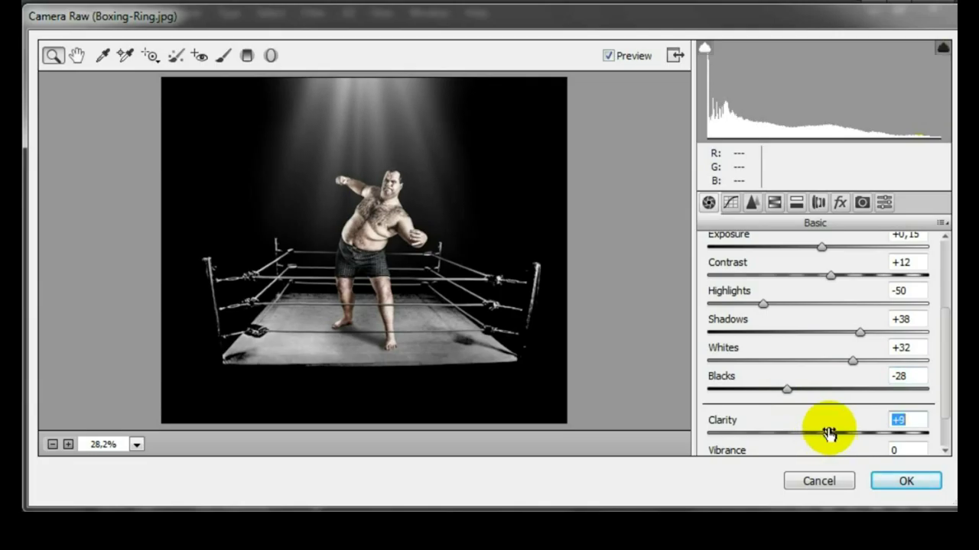
left_click(904, 477)
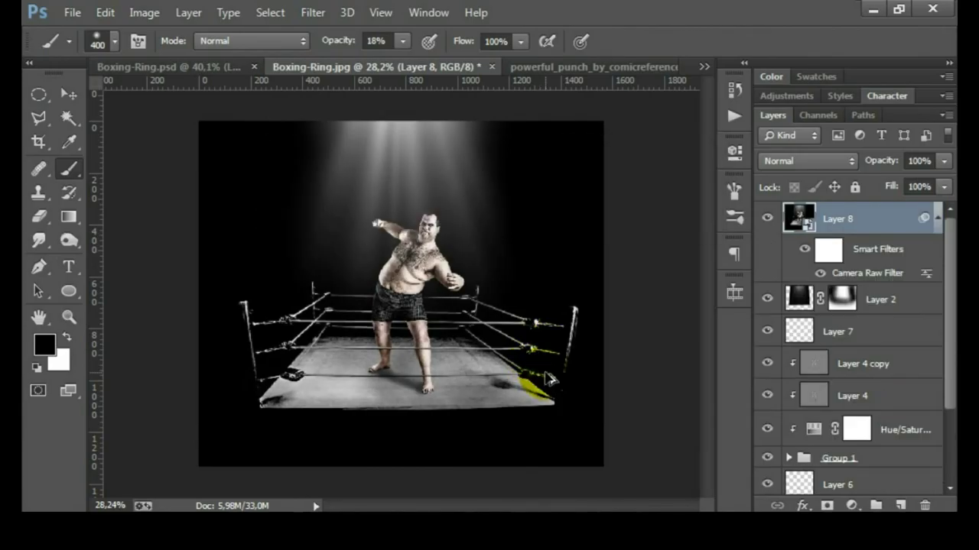
key("ctrl+shift+alt+e")
Step: Make Layer 9 a smart object and apply Color Efex Pro's Glamour Glow at 30% glow
right_click(864, 222)
left_click(596, 200)
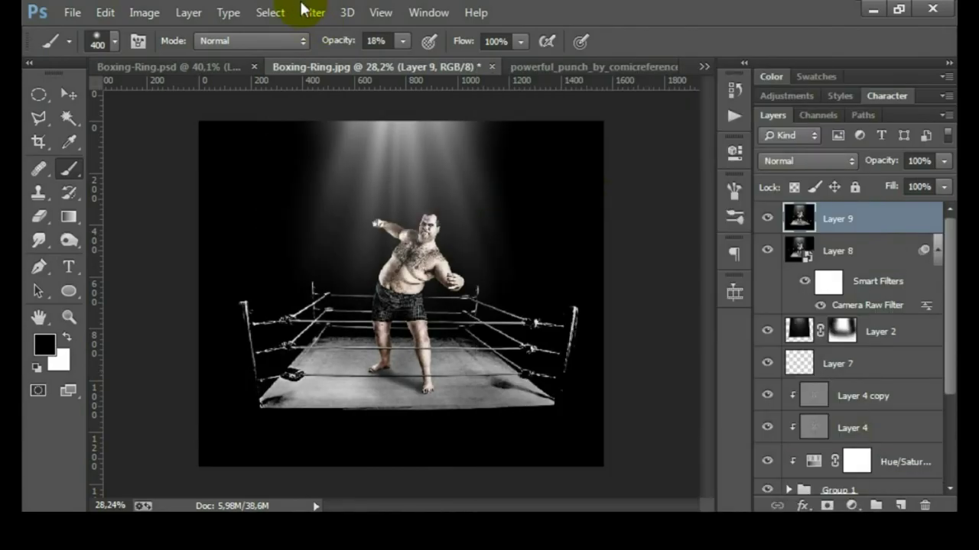
left_click(313, 14)
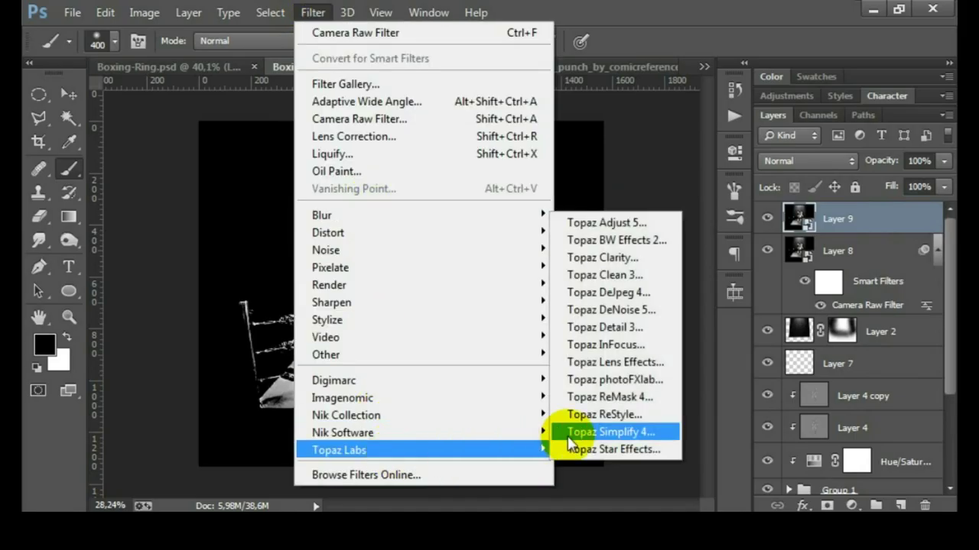
mouse_move(343, 433)
left_click(585, 430)
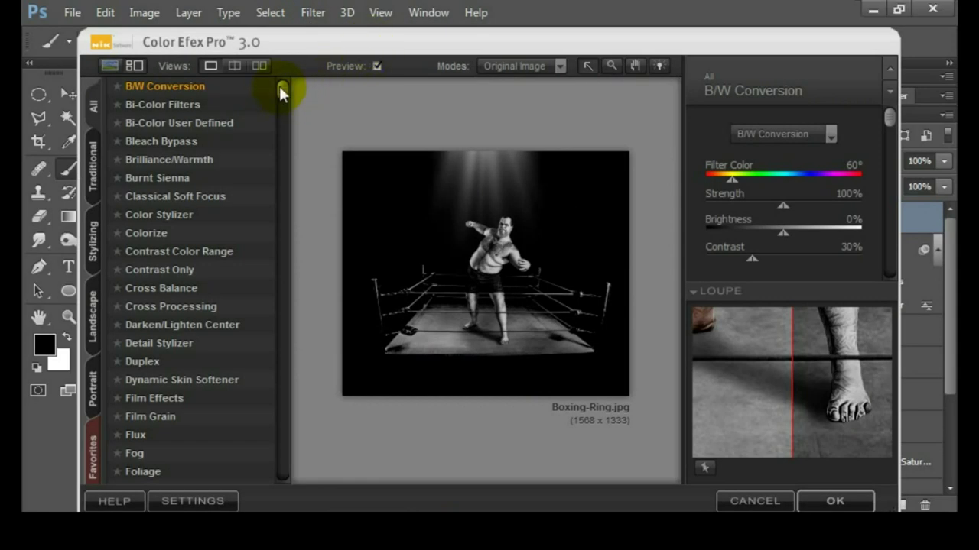
left_click_drag(279, 90, 284, 224)
left_click(191, 295)
left_click_drag(782, 142, 767, 145)
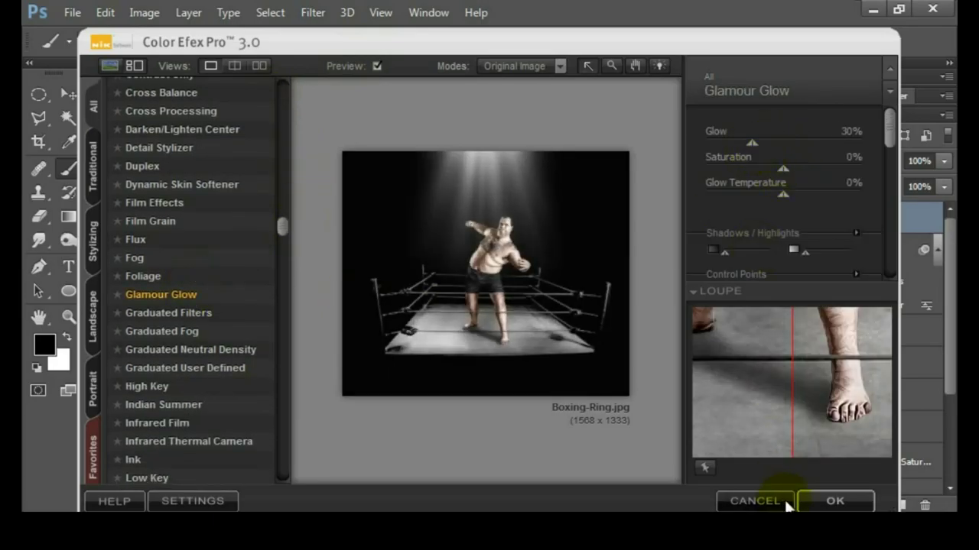
left_click(834, 501)
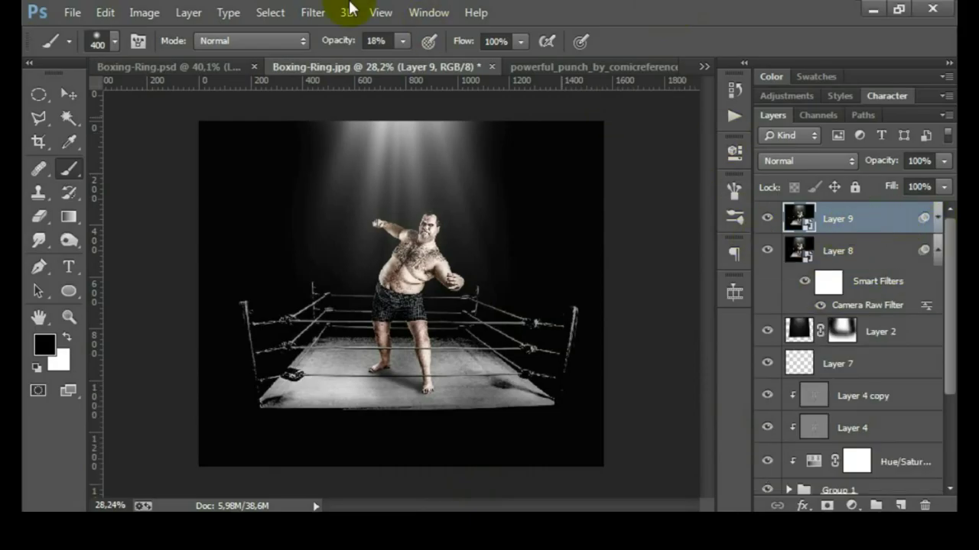
Step: Reopen Color Efex Pro on Layer 9, dismissing the smart filter notice
left_click(312, 12)
left_click(583, 426)
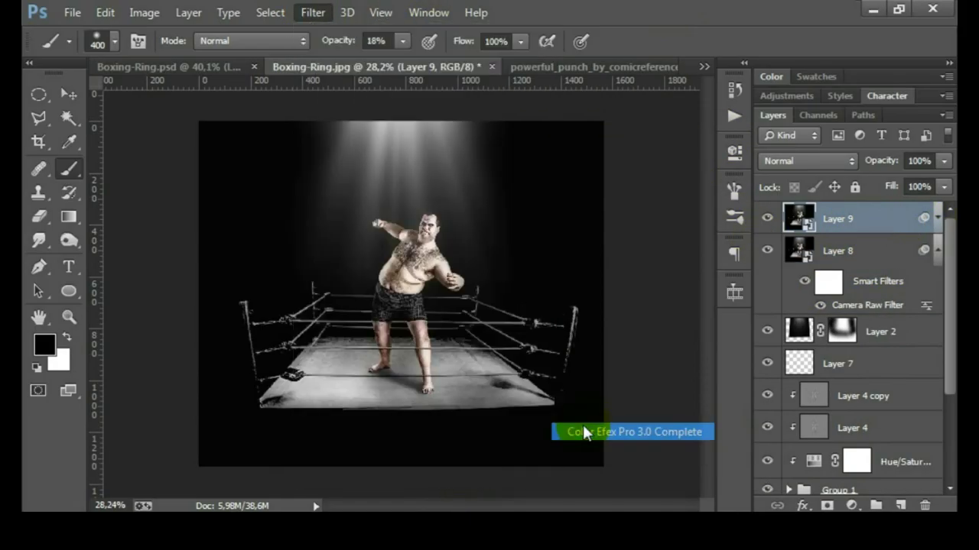
key("Return")
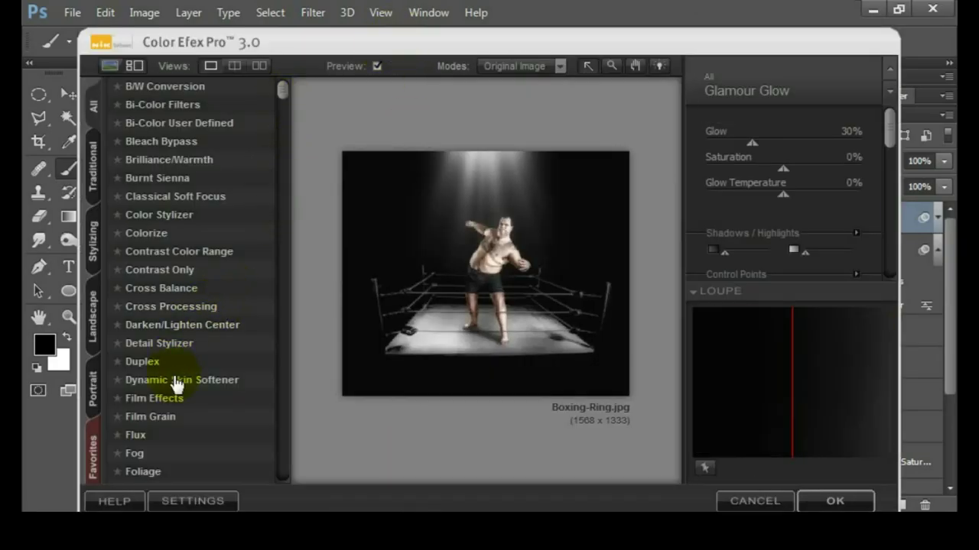
Step: Apply Cross Processing in Color Efex Pro, trying L05 before settling on method C01
left_click(185, 283)
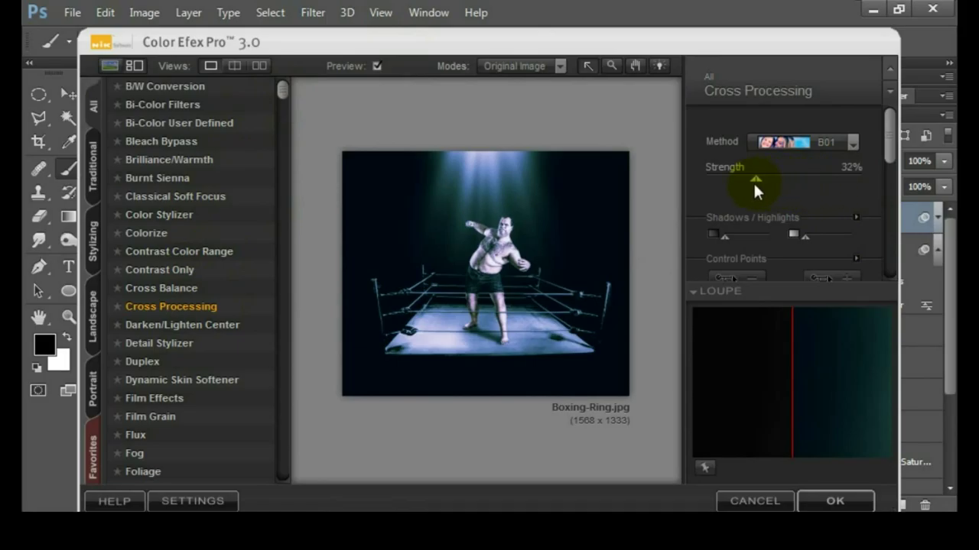
left_click(848, 143)
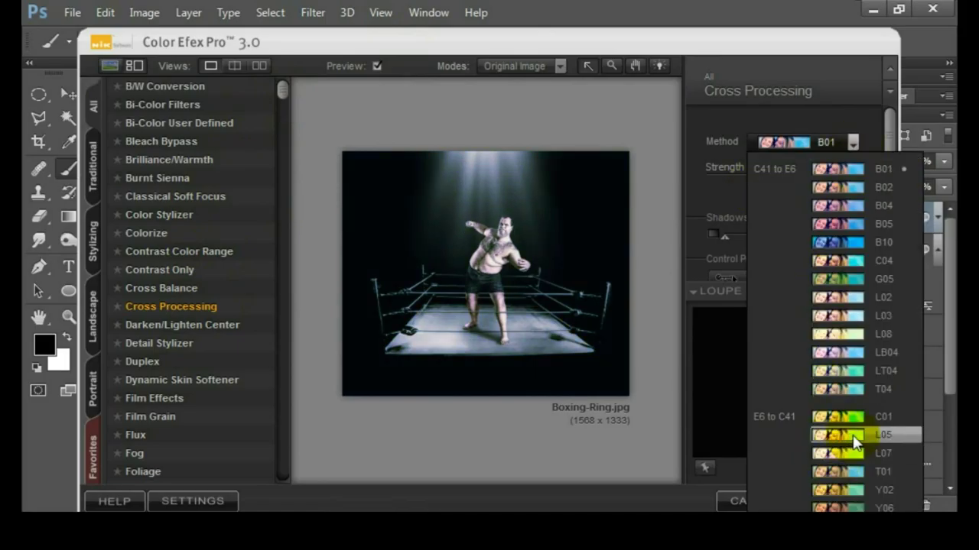
left_click(853, 437)
left_click(853, 143)
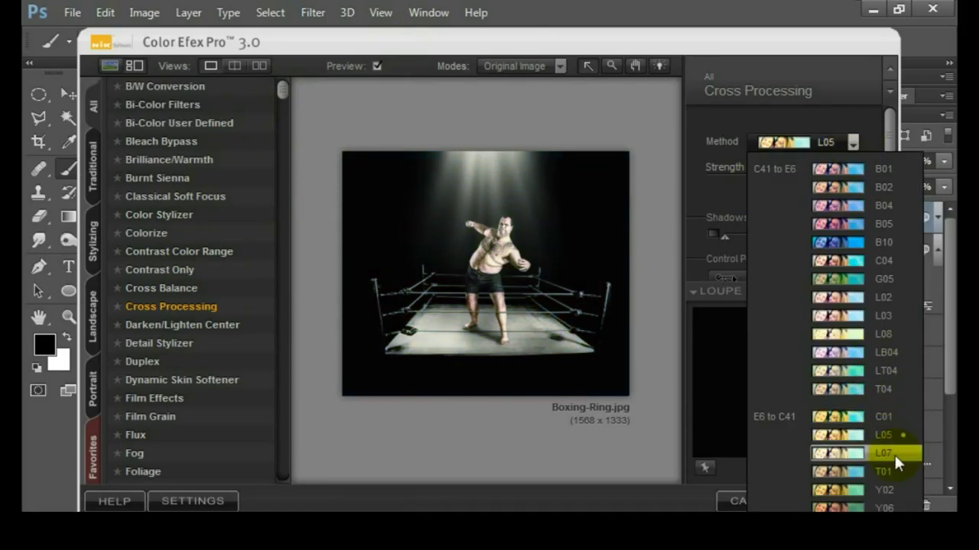
left_click(887, 418)
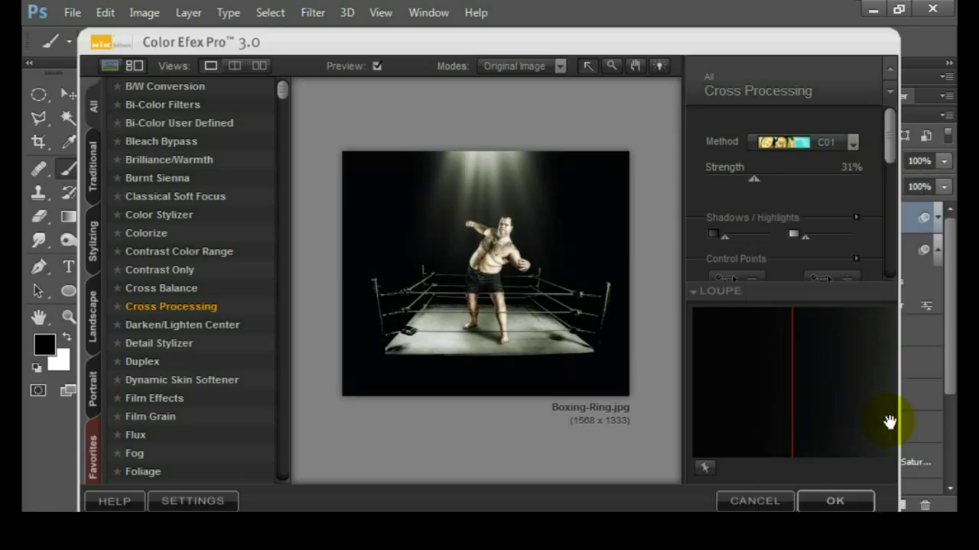
left_click(841, 506)
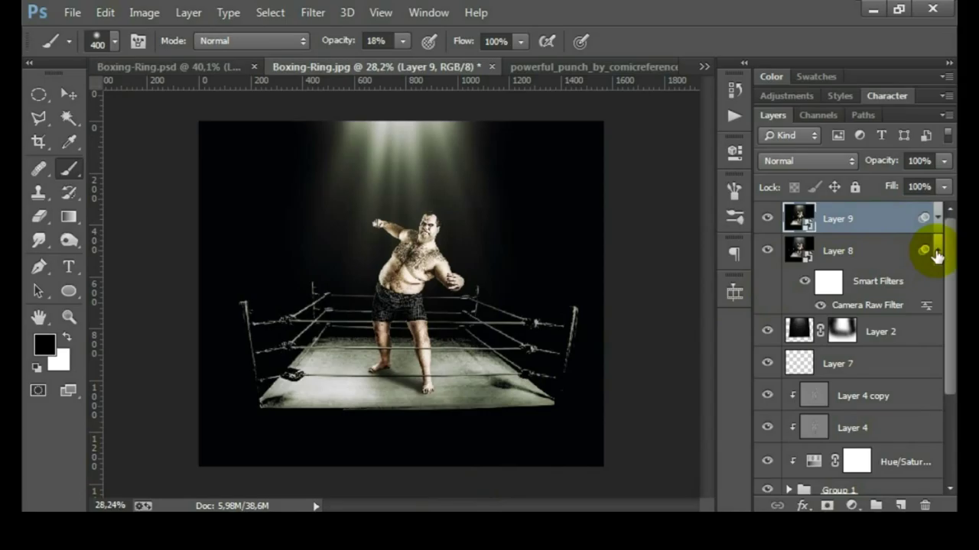
Step: Collapse Layer 8's smart filters and drop Layer 9's opacity to roughly half
left_click(936, 251)
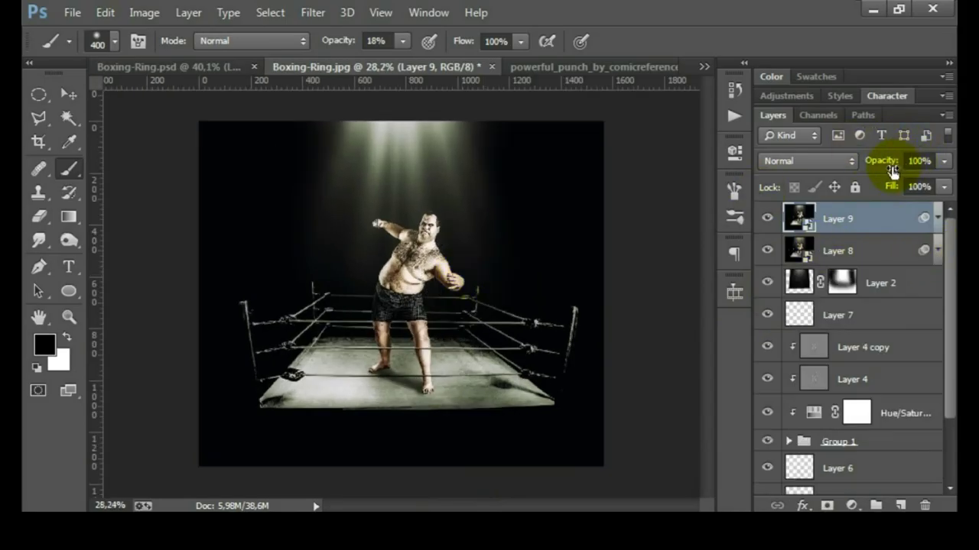
left_click_drag(893, 168, 859, 175)
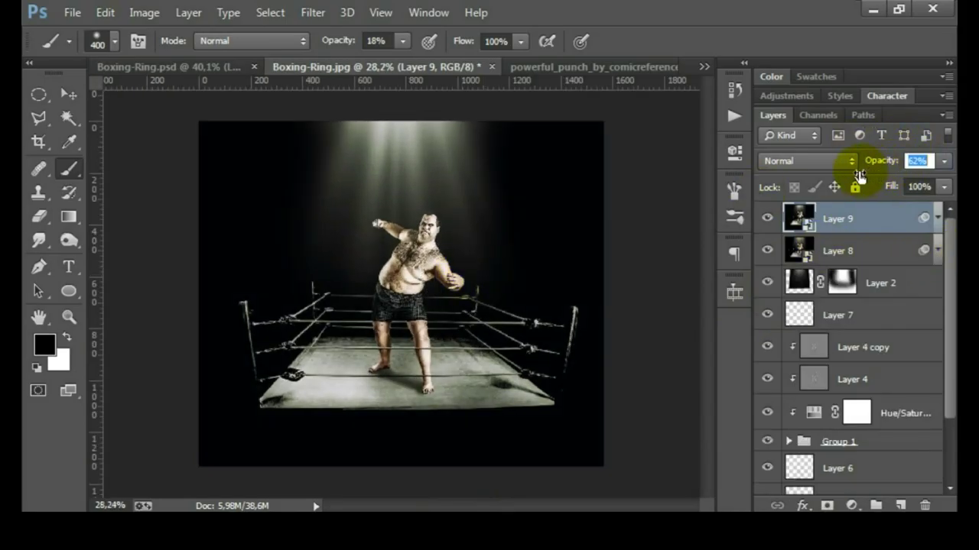